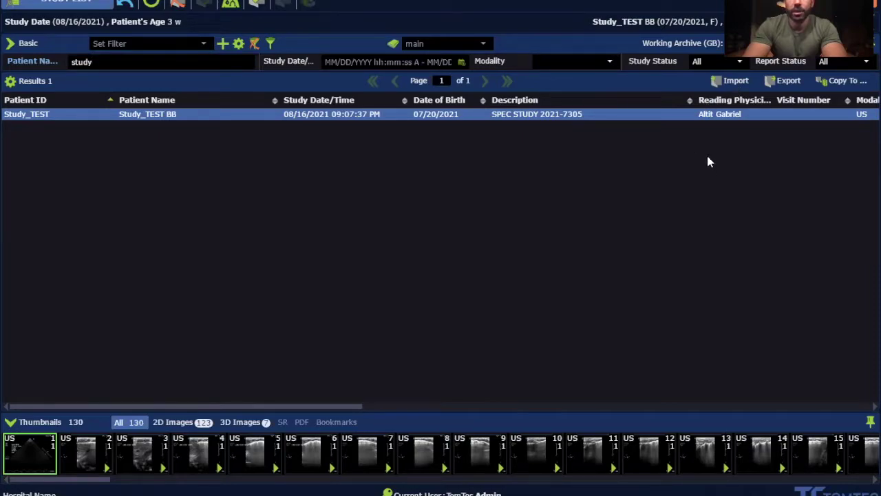
Step: Open the DICOM import's directory scan to view the folder selection, and close it without importing anything
left_click(733, 83)
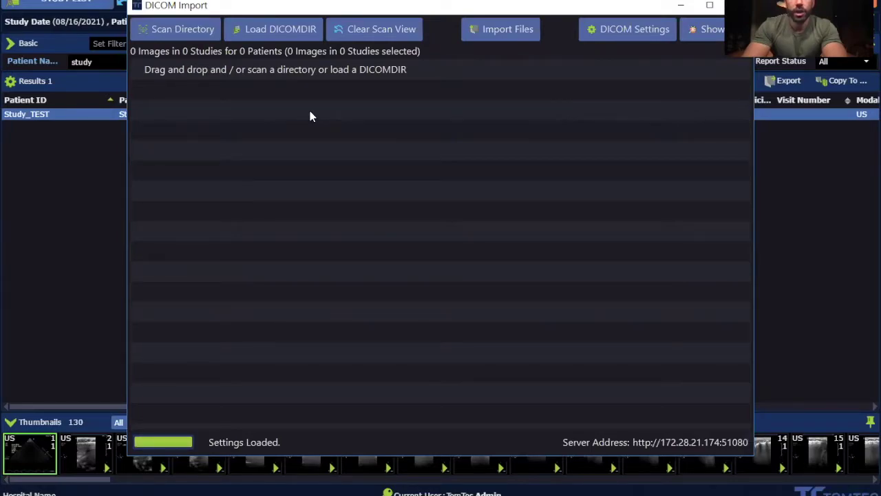
left_click(174, 31)
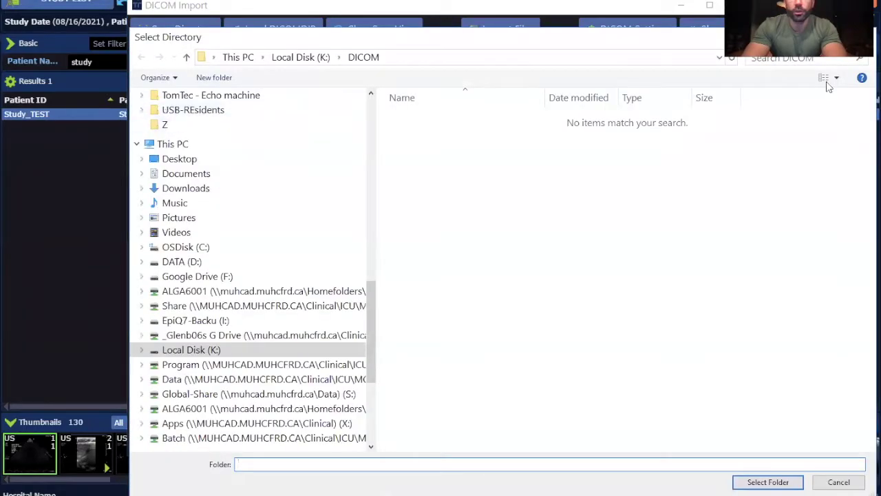
key("Escape")
key("Escape")
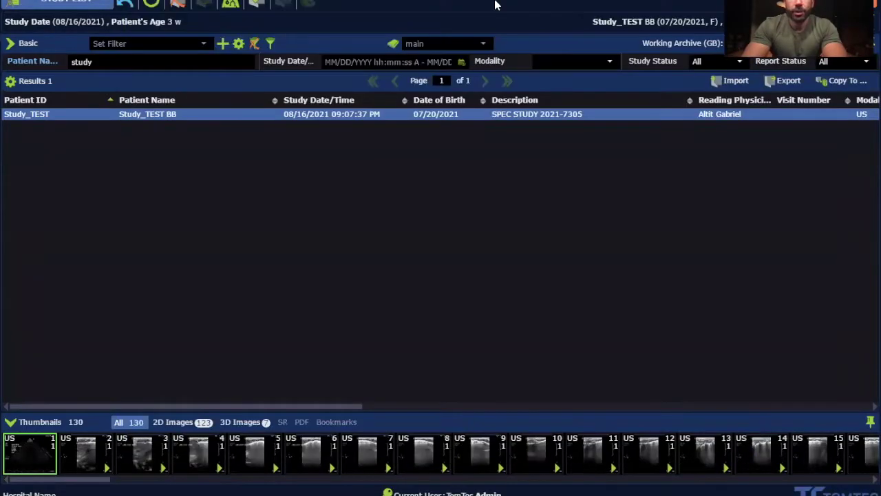
Step: Switch the study list's archive from main to Syngo and expand the basic search filter to the advanced one
left_click(481, 44)
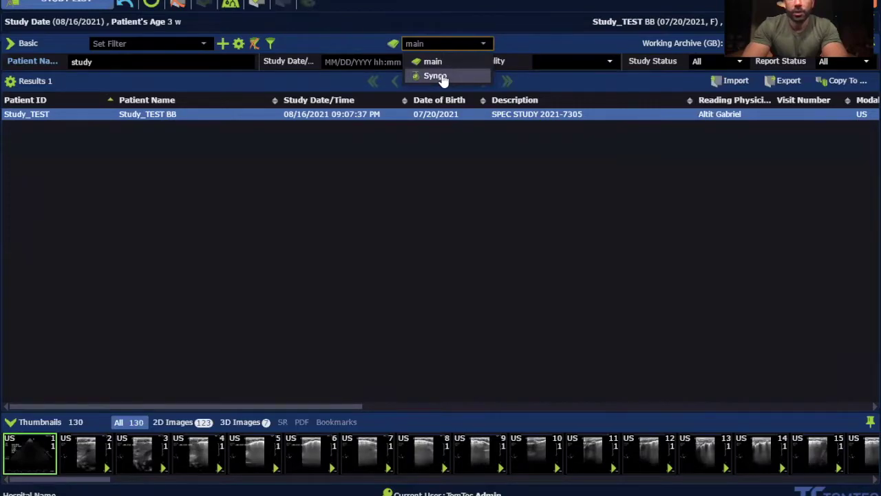
left_click(436, 76)
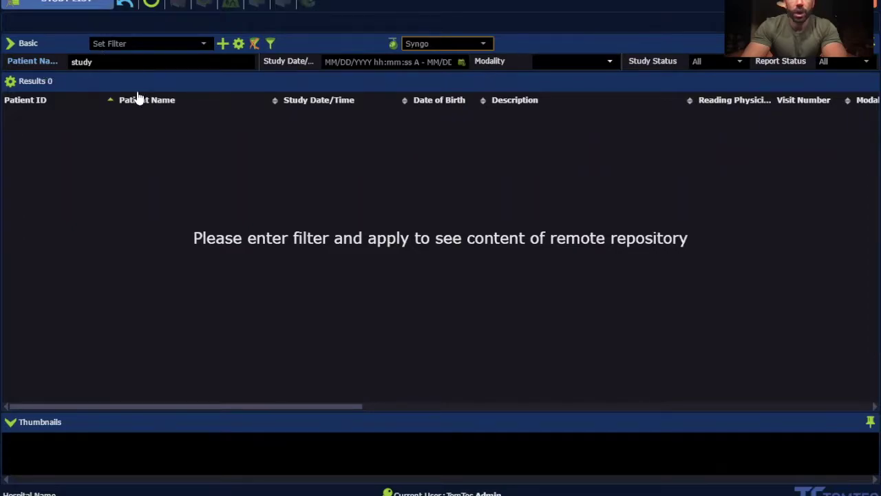
left_click(14, 44)
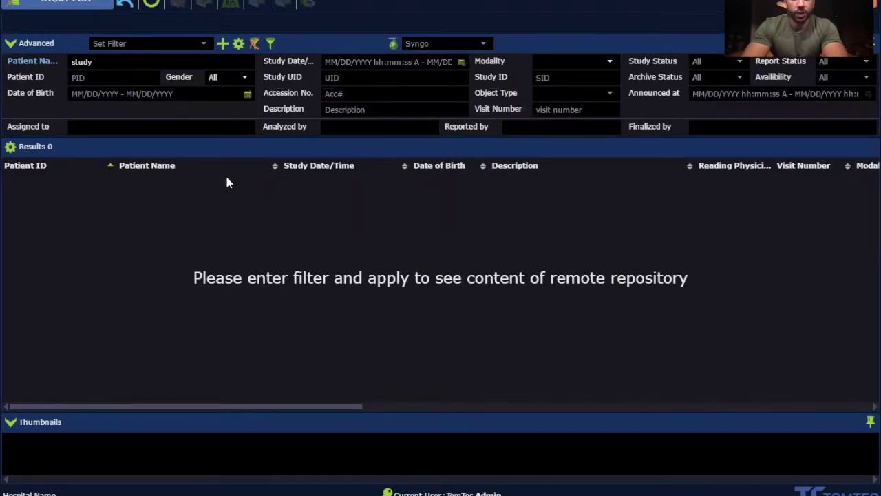
Step: Switch the study list back to the main archive and open the Study_TEST study for image review
left_click(441, 44)
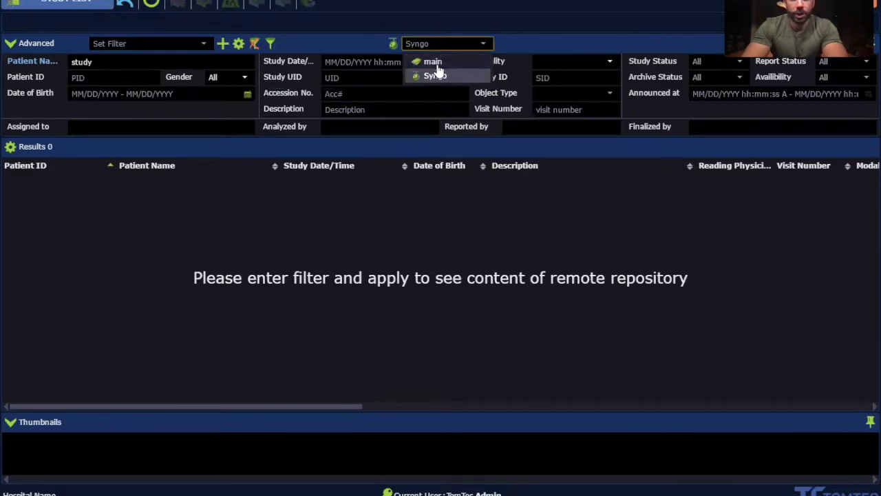
left_click(433, 61)
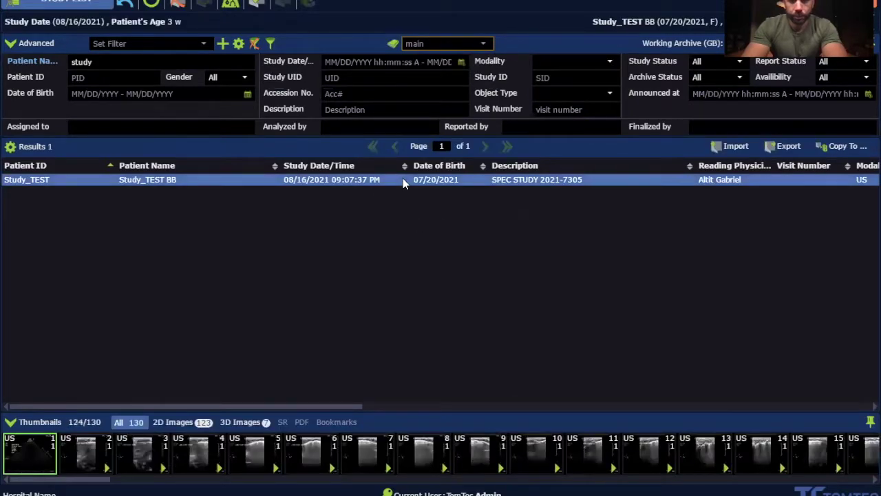
double_click(405, 180)
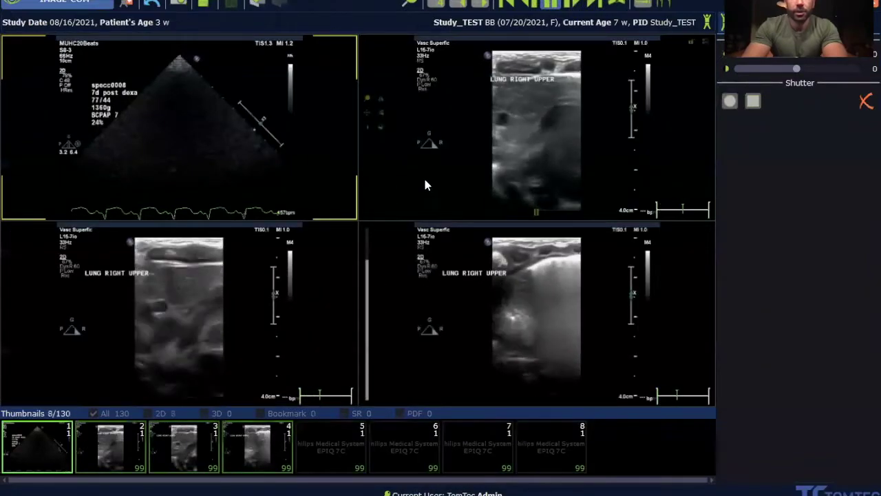
Step: Browse the study's lung images forward to images 13 through 16
scroll(452, 176, "down", 1)
scroll(451, 177, "down", 2)
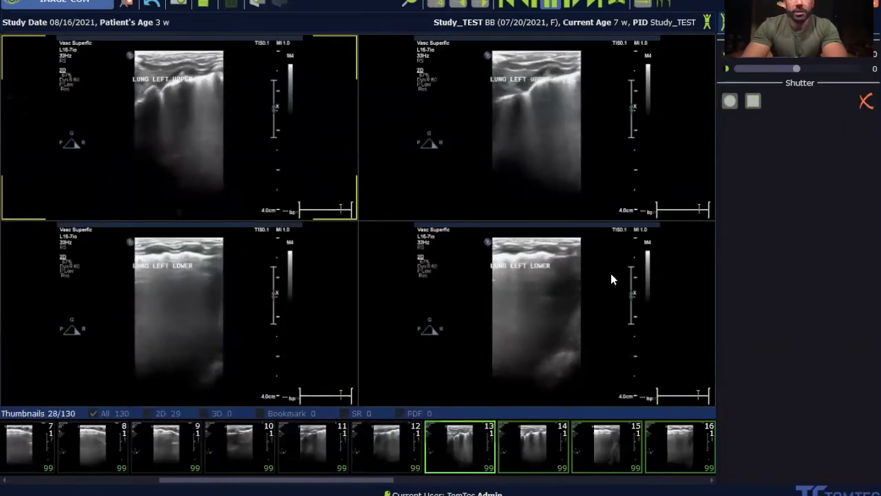
mouse_move(65, 432)
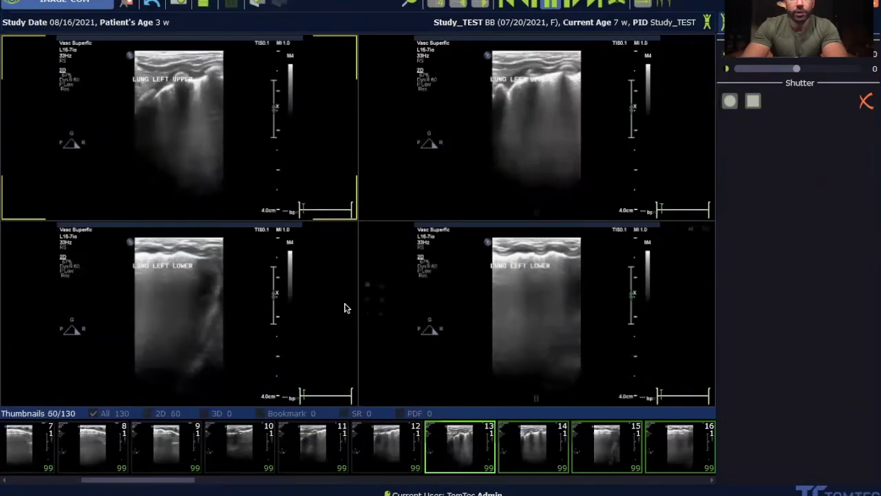
Step: Try the 1x1, 2x1 and 1x2 viewer layouts, and return to the 2x2 layout
left_click(438, 2)
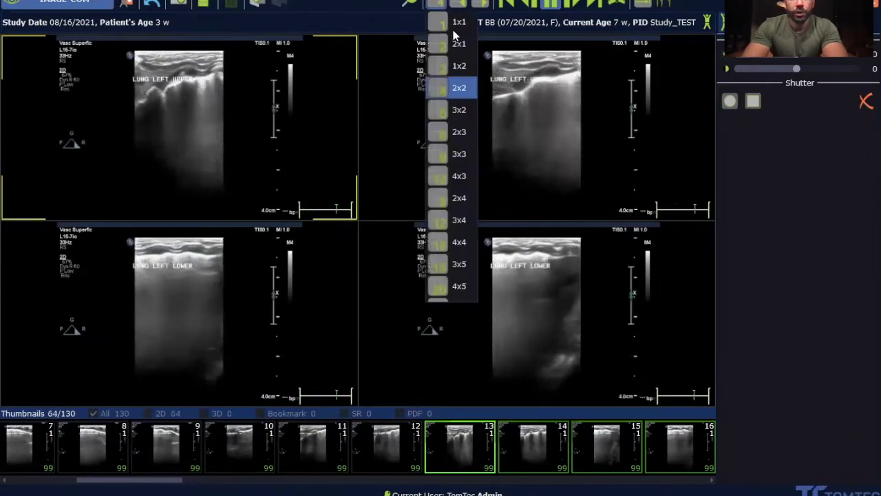
left_click(456, 23)
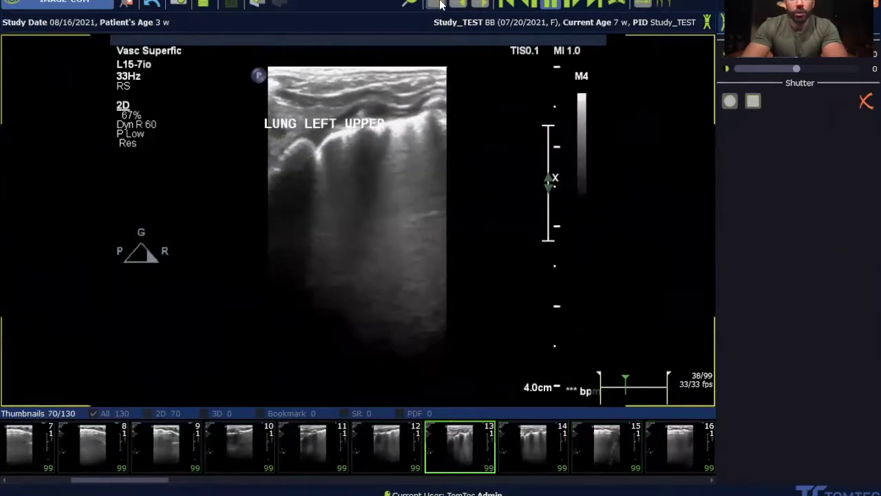
left_click(440, 4)
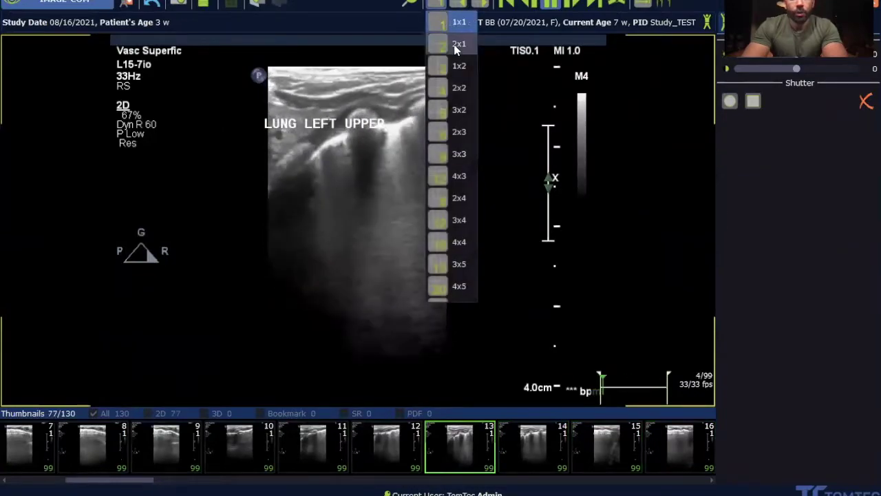
left_click(453, 41)
left_click(439, 4)
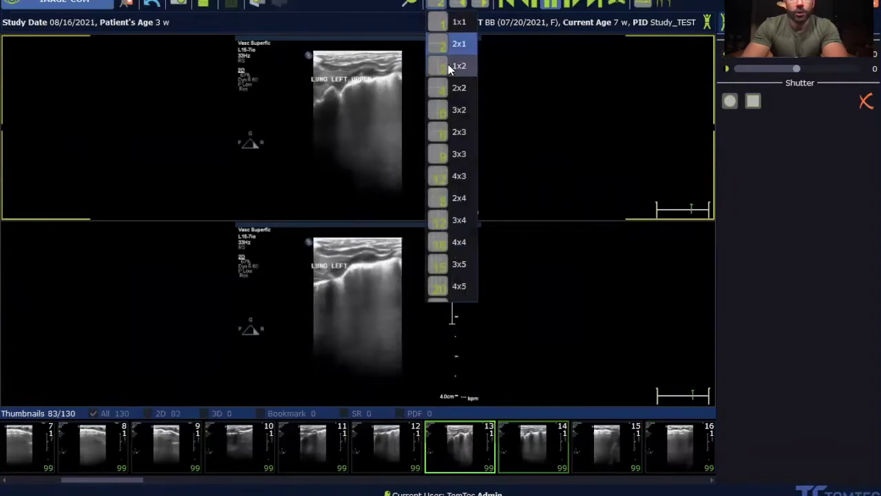
left_click(448, 64)
left_click(438, 6)
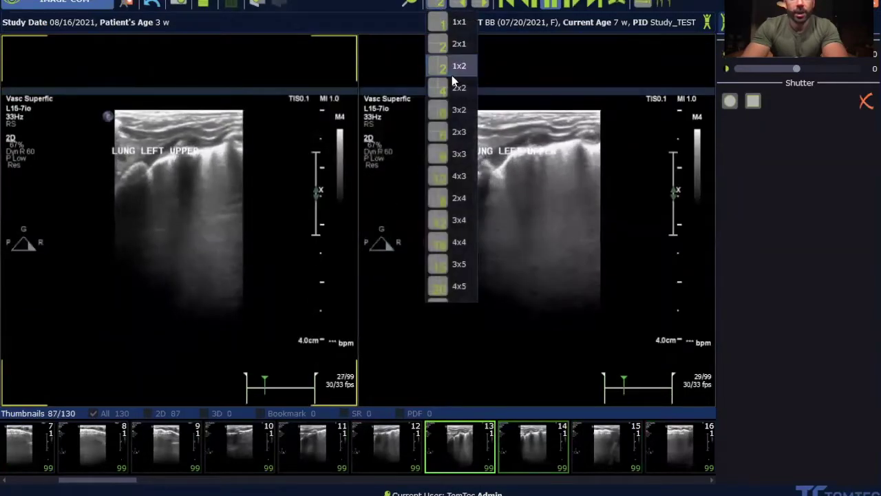
left_click(447, 86)
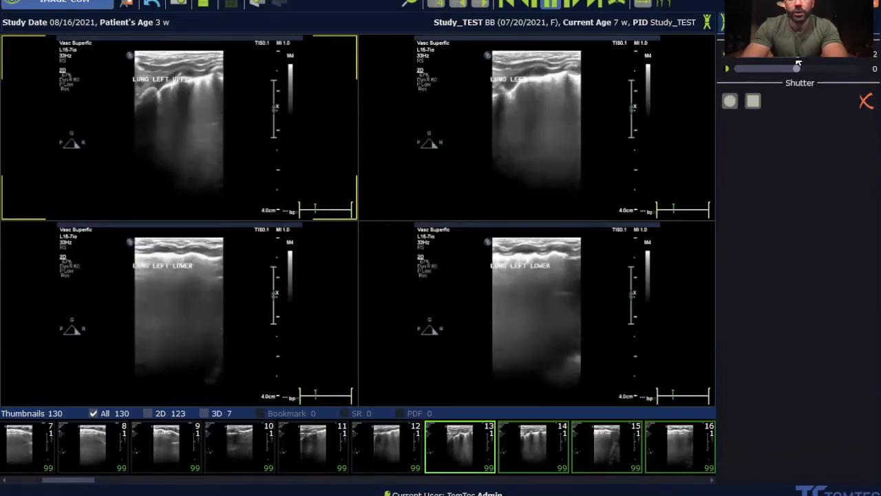
Step: Open the measurement tools and look through the filter options and the Adult Echo measurement groups
left_click(232, 2)
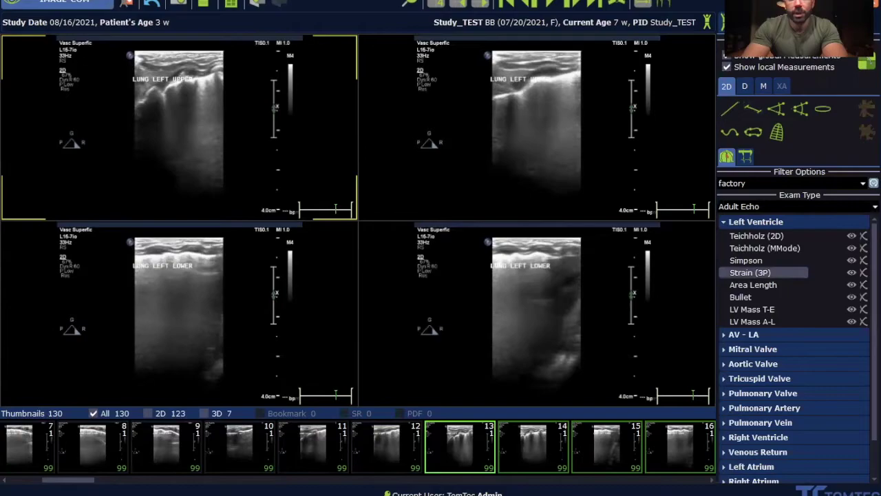
scroll(792, 276, "down", 10)
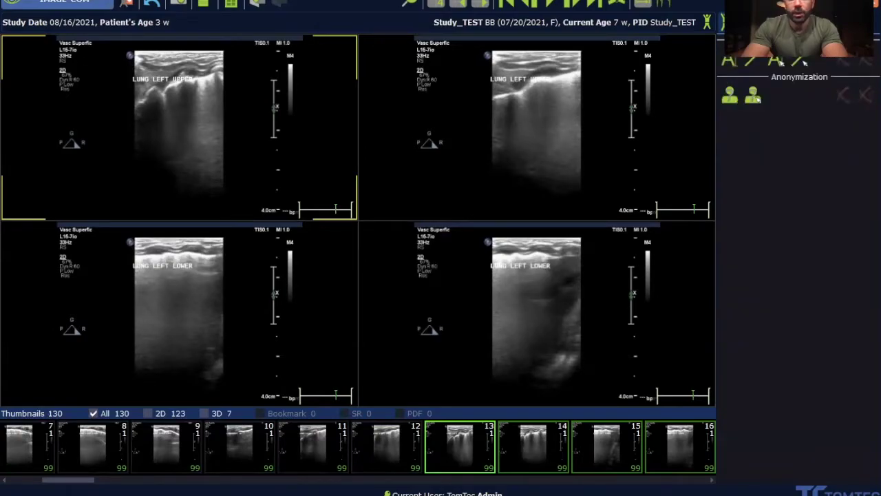
scroll(805, 62, "up", 8)
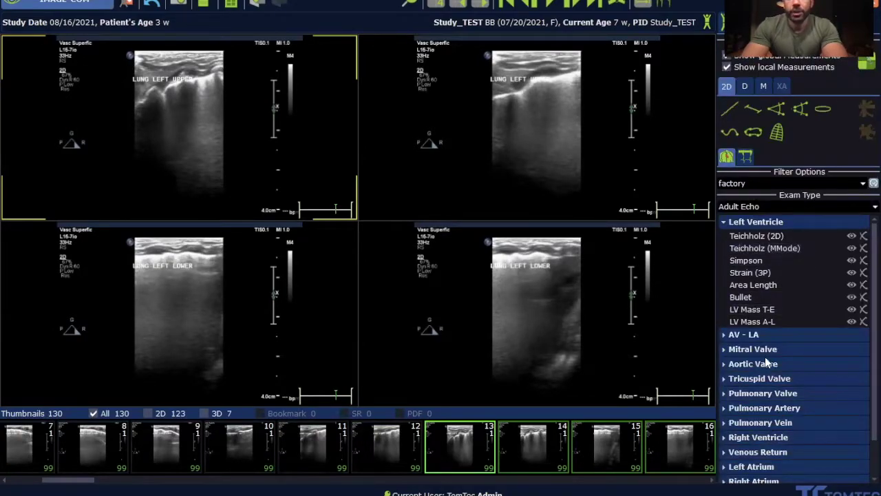
left_click(863, 186)
left_click(863, 186)
scroll(755, 278, "down", 1)
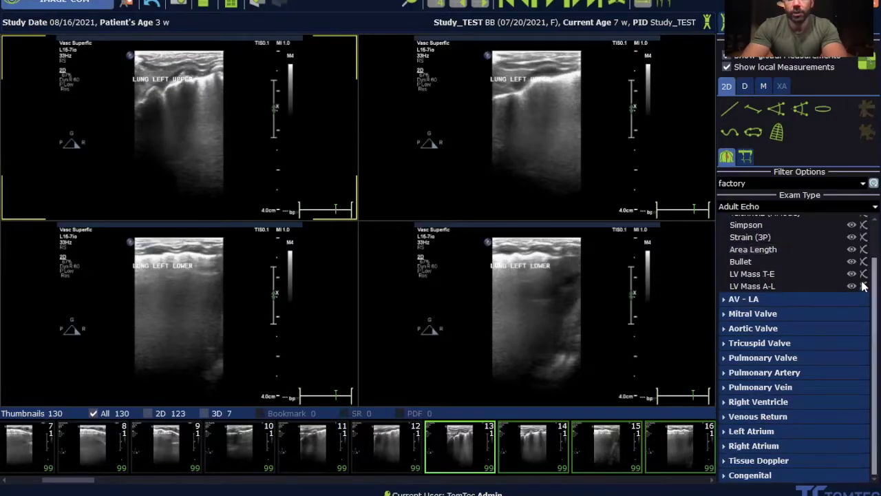
scroll(864, 286, "up", 1)
Step: Show the Doppler and M-mode measurement tools, and check the exam types while keeping Adult Echo
left_click(742, 86)
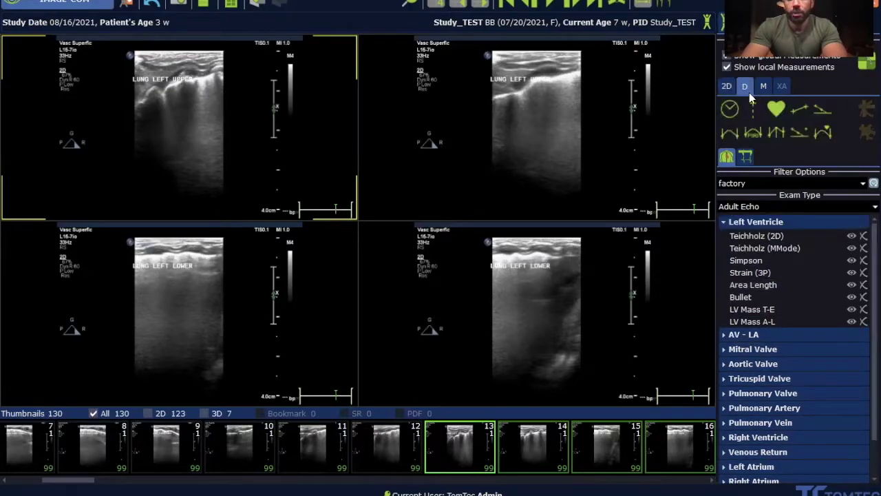
left_click(763, 86)
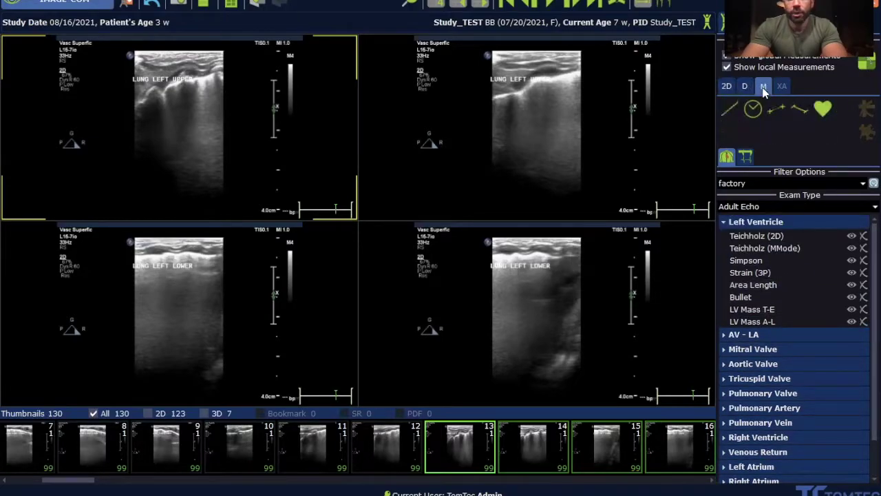
left_click(865, 208)
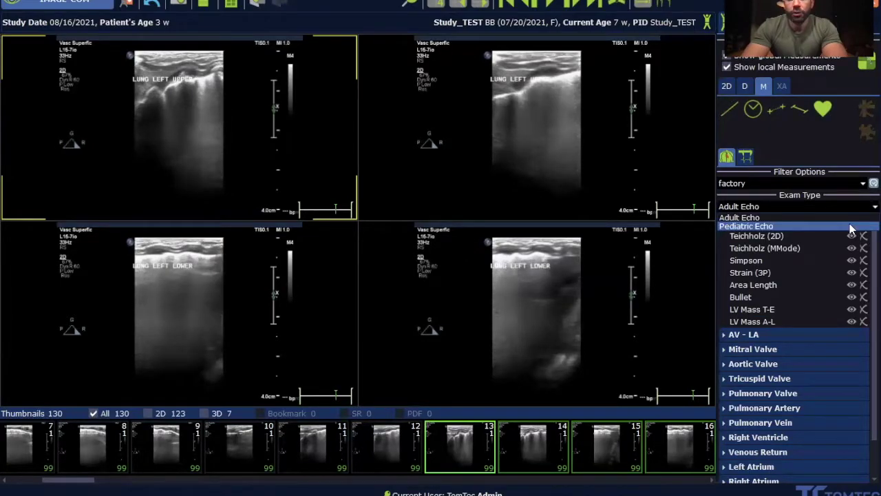
left_click(781, 132)
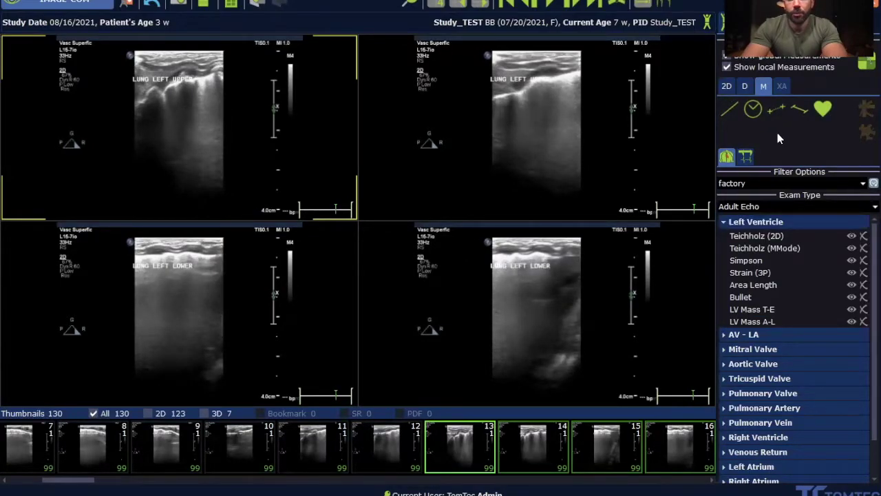
scroll(790, 414, "down", 2)
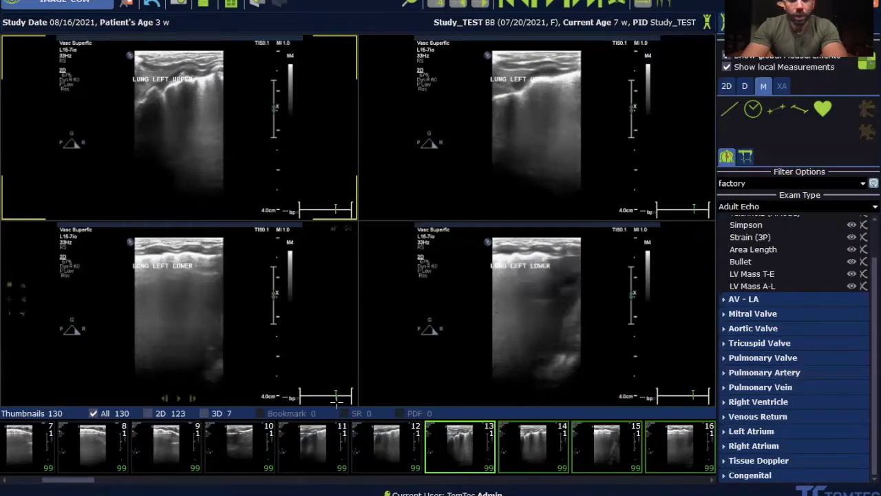
Step: Browse forward through the study's echo images to images 53 through 56
scroll(337, 402, "down", 4)
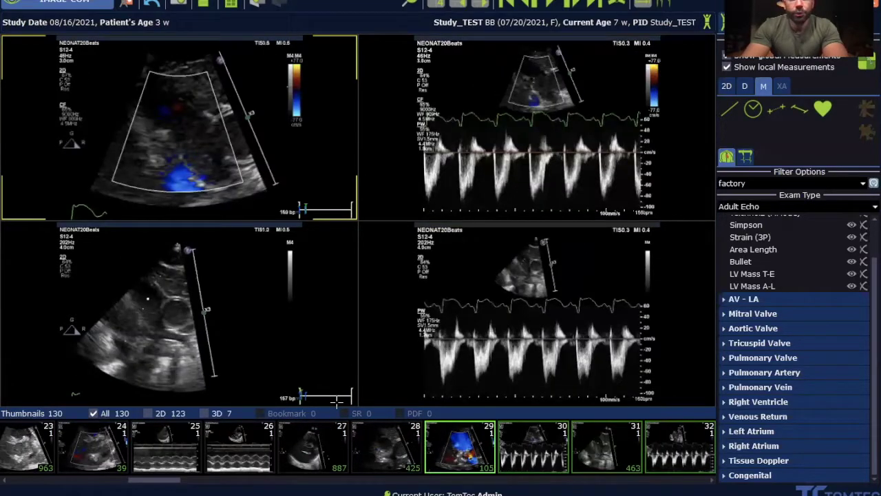
scroll(337, 402, "down", 2)
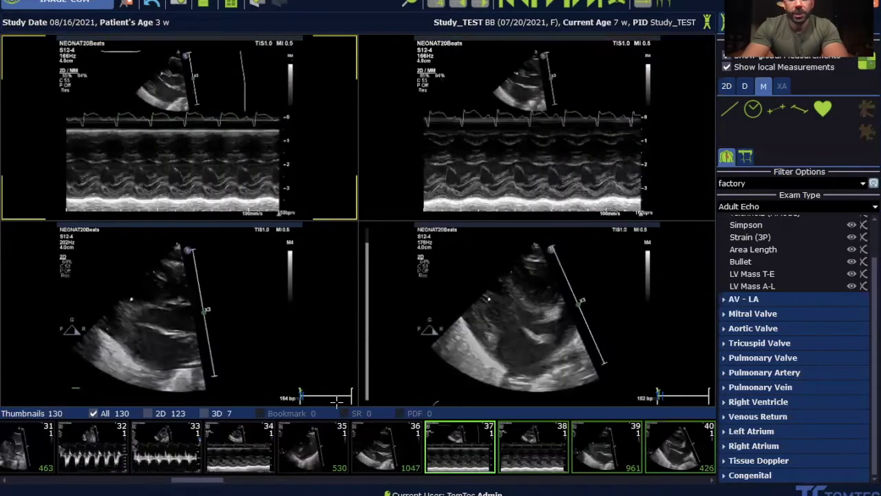
scroll(337, 401, "down", 1)
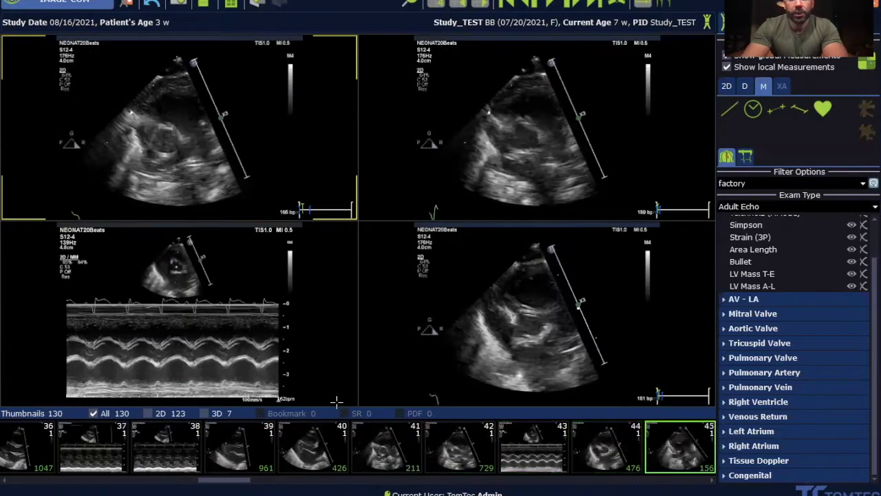
scroll(337, 402, "down", 1)
scroll(337, 401, "down", 1)
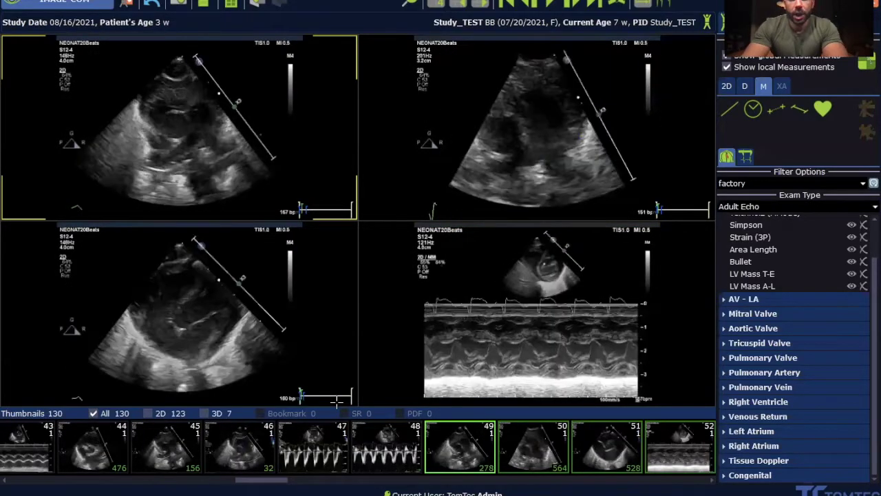
scroll(338, 402, "down", 1)
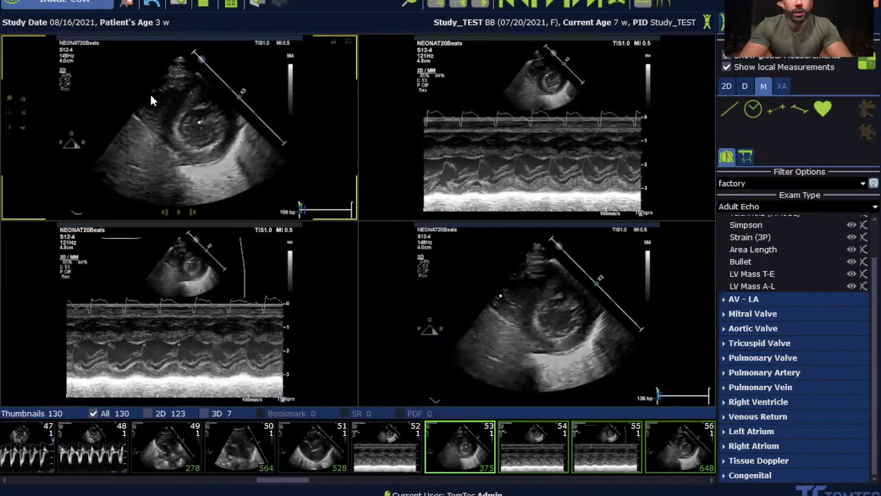
Step: Revisit images 49 through 52, move on to images 57 through 60, and select image 58
key("Page_Up")
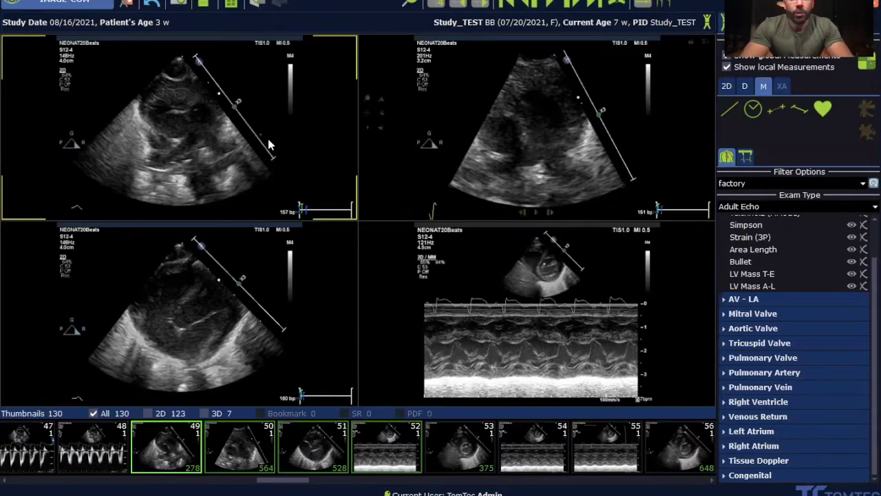
key("Page_Down")
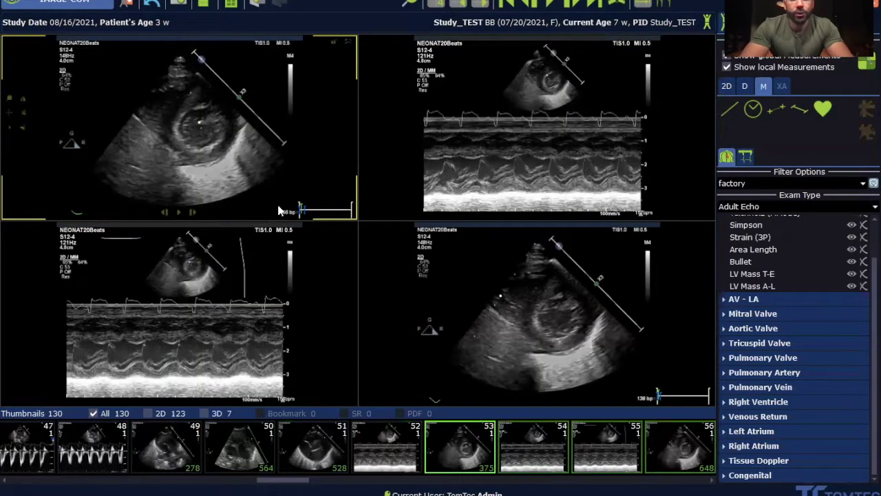
key("Page_Down")
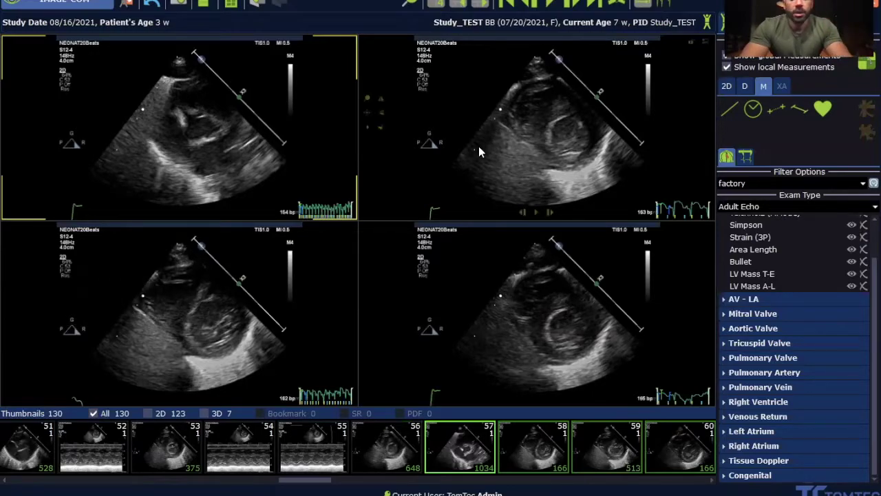
left_click(546, 131)
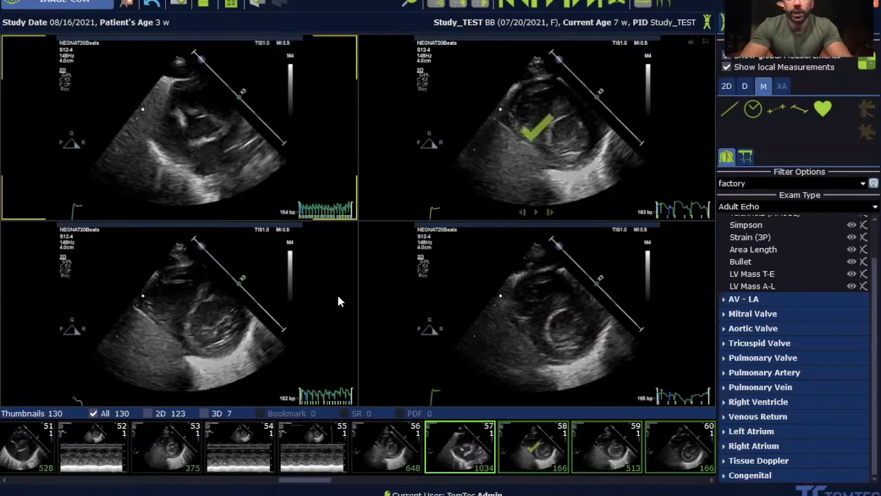
Step: Add images 59 and 60 to the selection, and continue to the following set to select images 61, 62 and 63
left_click(223, 348)
left_click(572, 299)
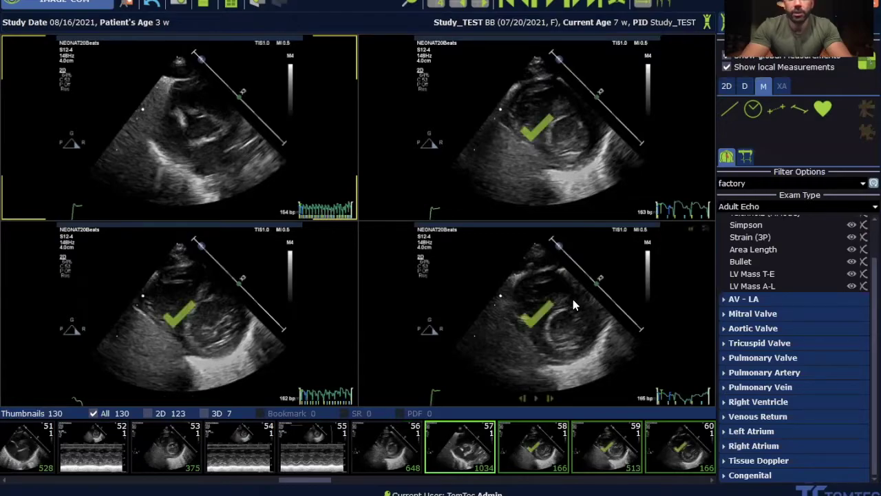
left_click(242, 135)
left_click(202, 248)
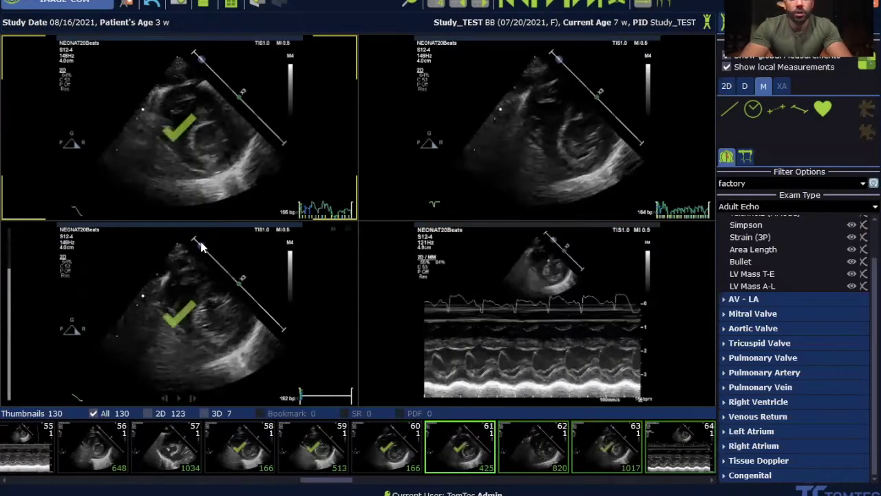
left_click(511, 127)
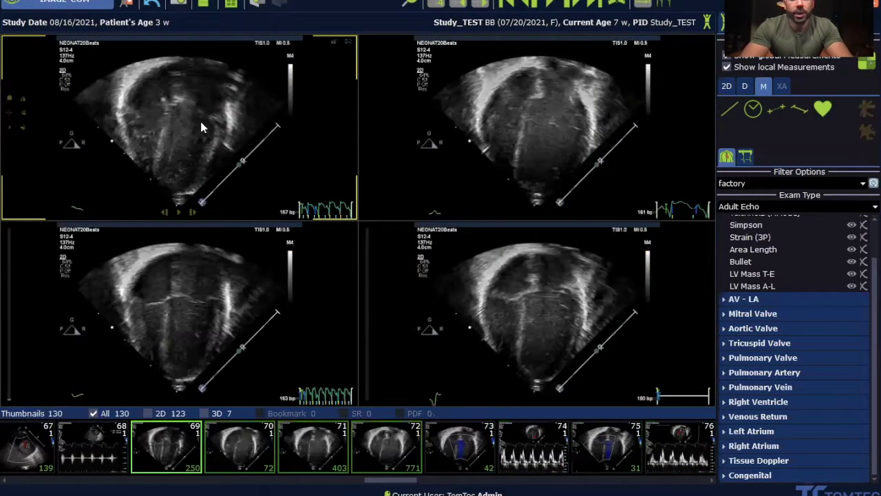
Step: Select the four apical images 69, 70, 71 and 72
left_click(200, 118)
left_click(489, 119)
left_click(186, 322)
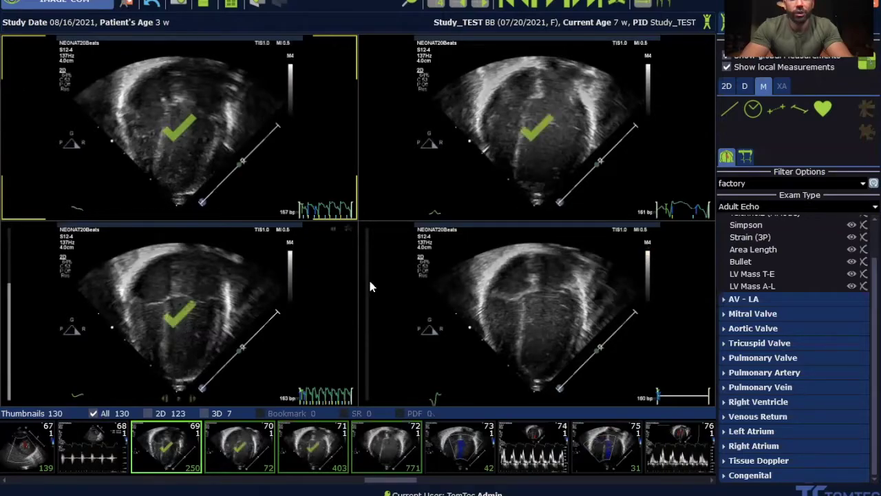
left_click(598, 288)
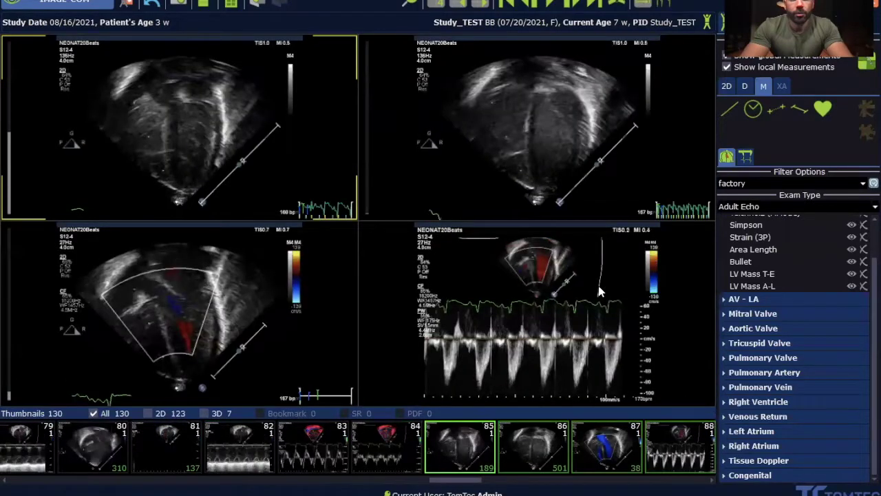
Step: Select apical images 85 and 86, and page forward through the Doppler images to select image 95
left_click(192, 157)
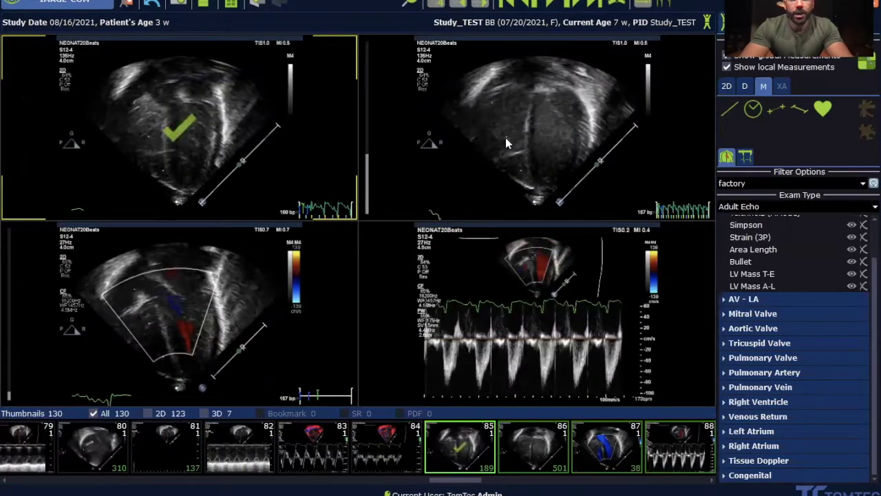
left_click(511, 140)
key("Page_Down")
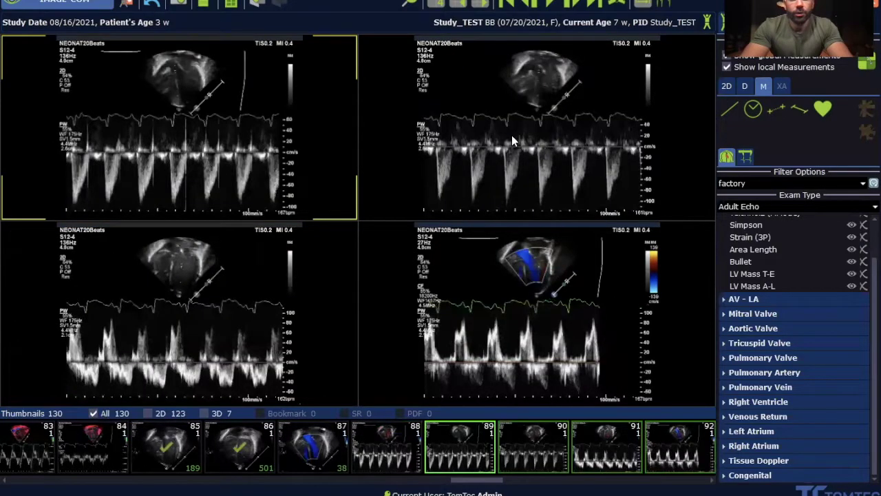
key("Page_Down")
left_click(180, 258)
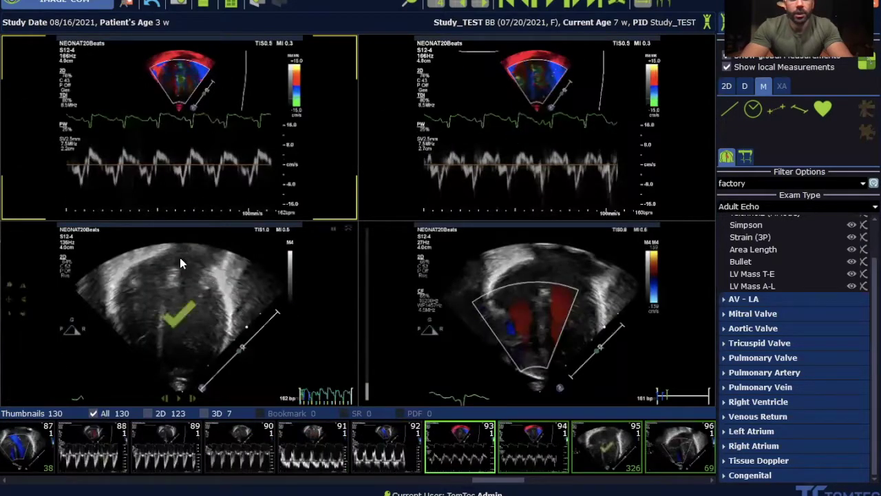
Step: Page forward to images 97 through 100 and select images 99 and 100
key("Page_Down")
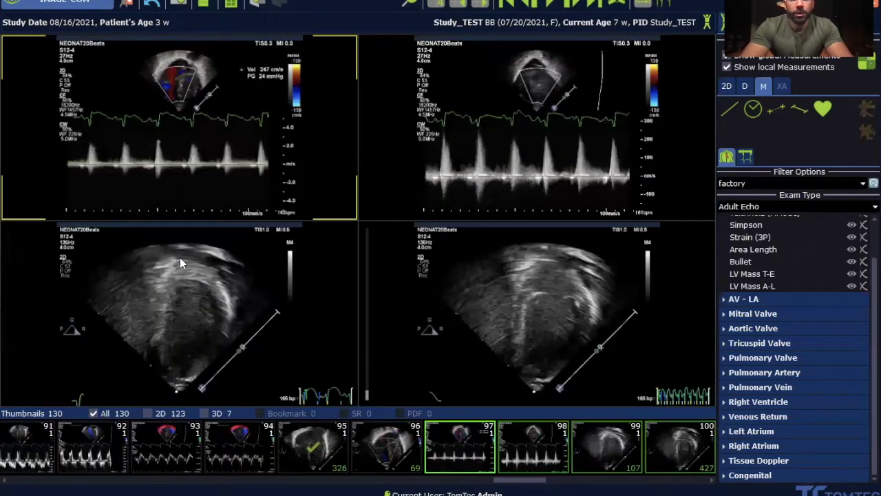
left_click(133, 328)
left_click(546, 267)
Step: Browse on to images 113 through 116, and launch 2D Cardiac Performance Analysis for the selected images
key("Page_Down")
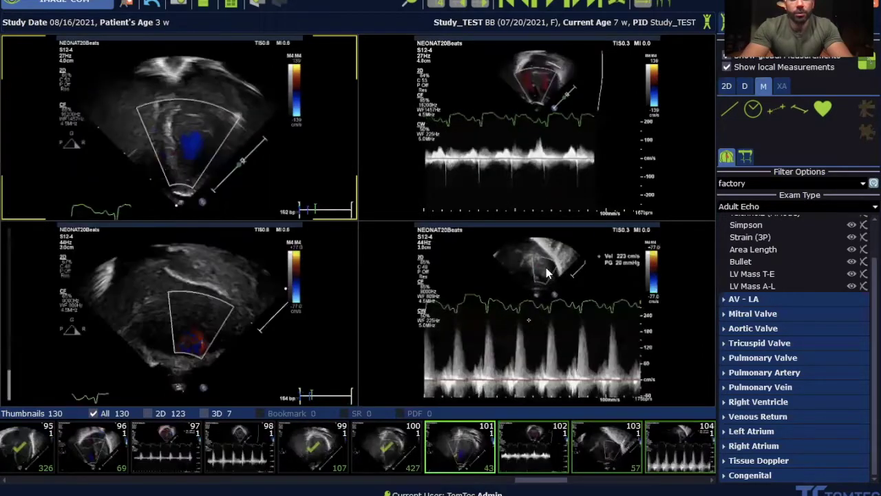
key("Page_Down")
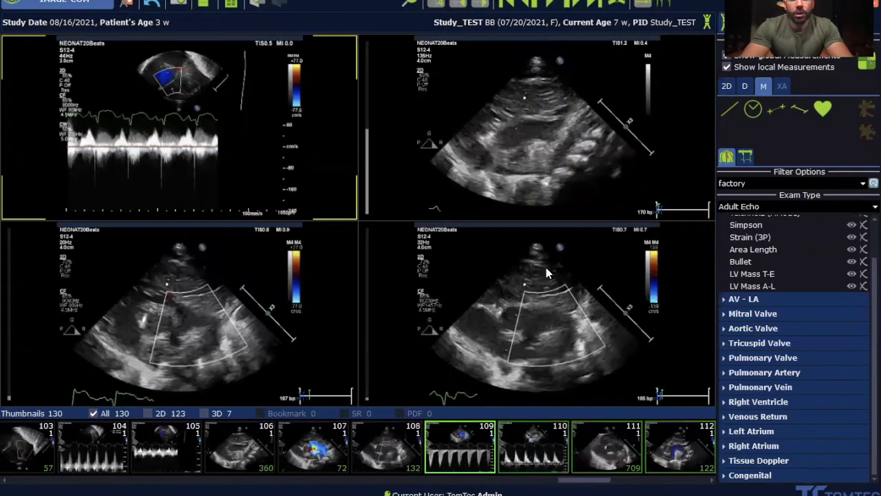
key("Page_Down")
key("Page_Down")
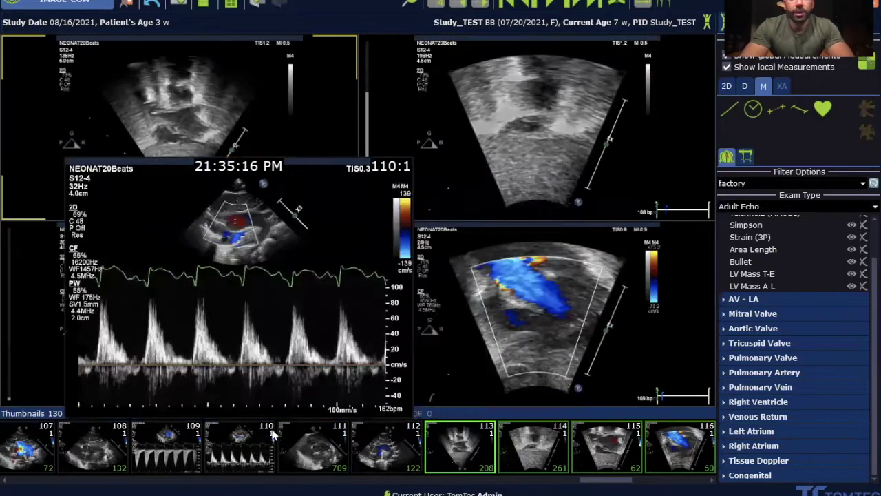
right_click(473, 448)
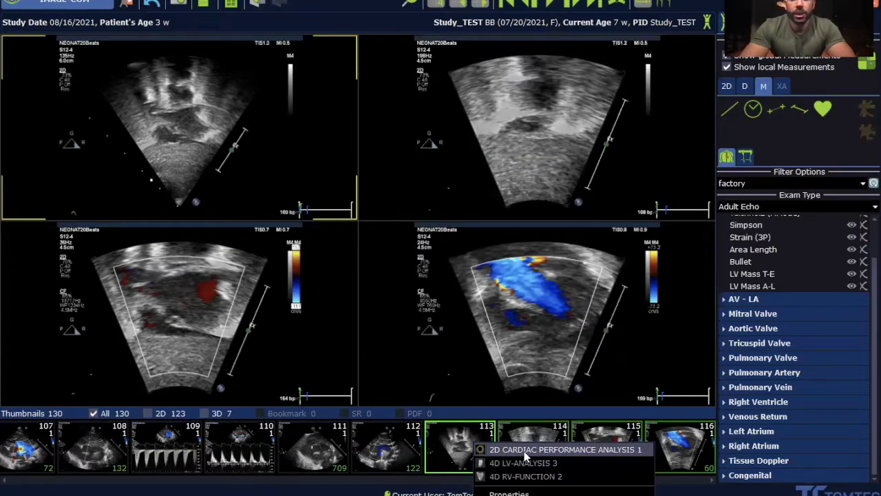
left_click(561, 450)
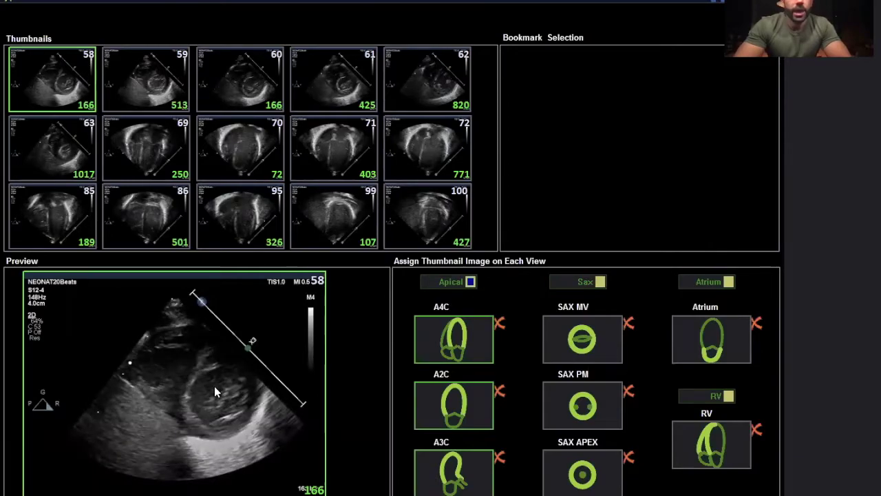
Step: Preview images 59, 69 and 70, and assign image 70 to the A4C view and image 85 to the A3C view
left_click(147, 86)
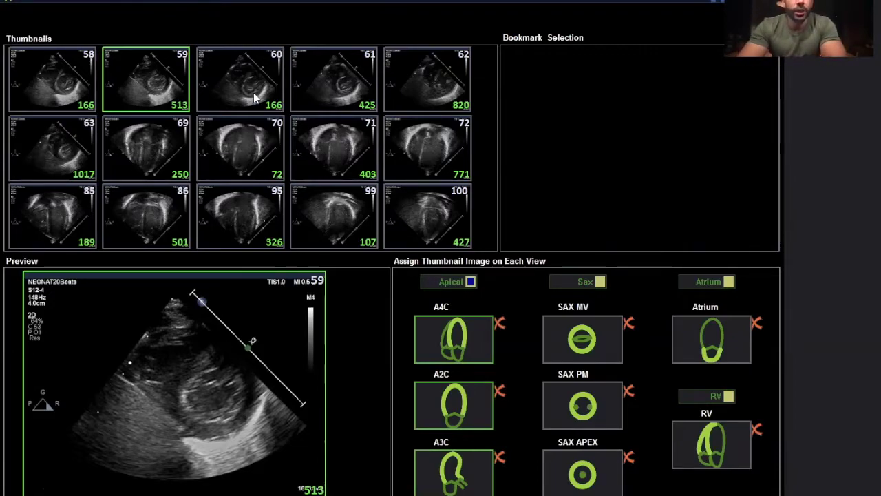
left_click(142, 156)
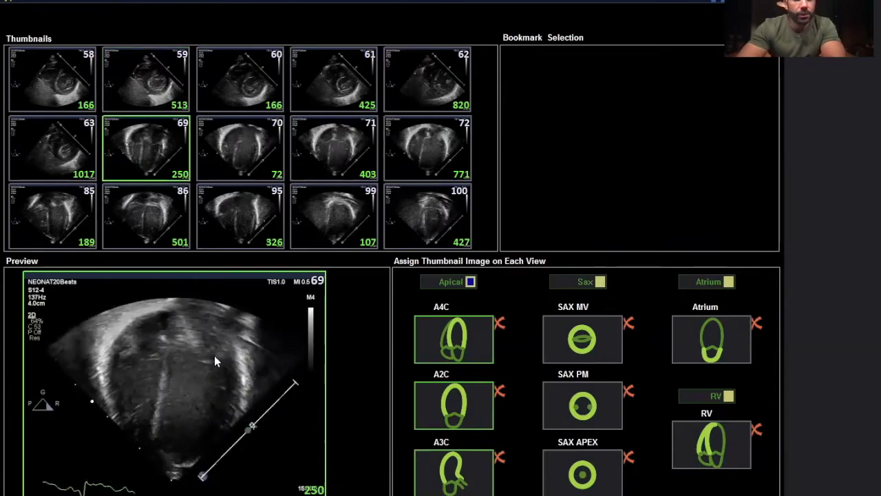
left_click(228, 156)
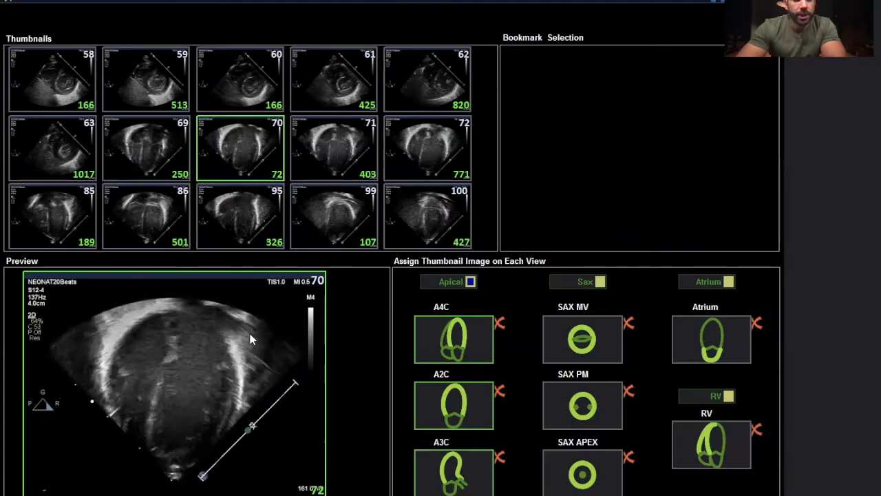
left_click(471, 342)
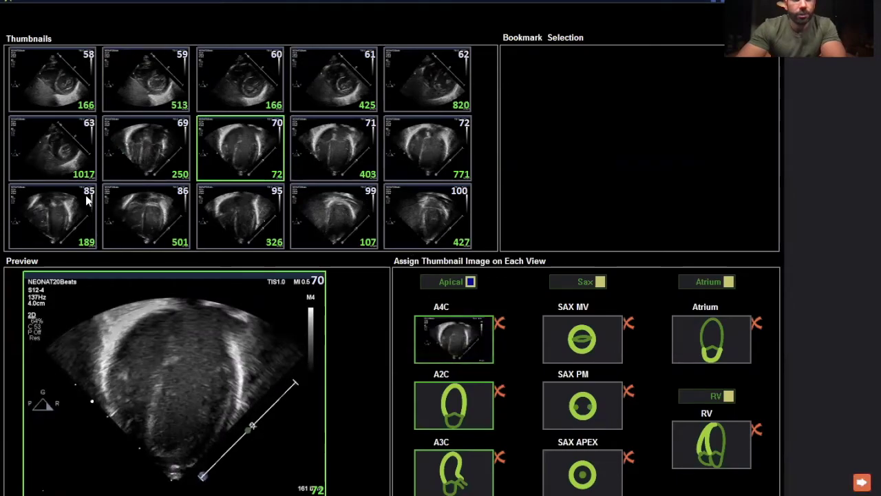
left_click(59, 227)
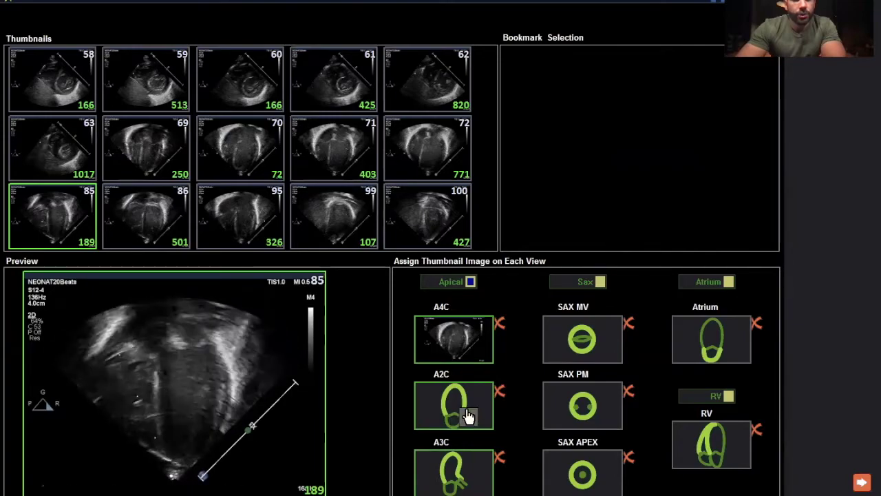
left_click(452, 473)
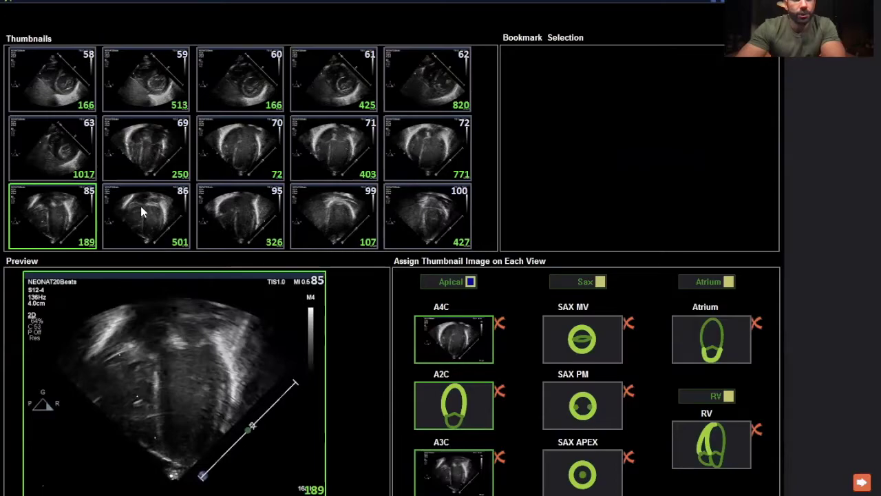
Step: Compare images 99 and 100 in the preview, and assign image 99 to the A2C view
left_click(321, 216)
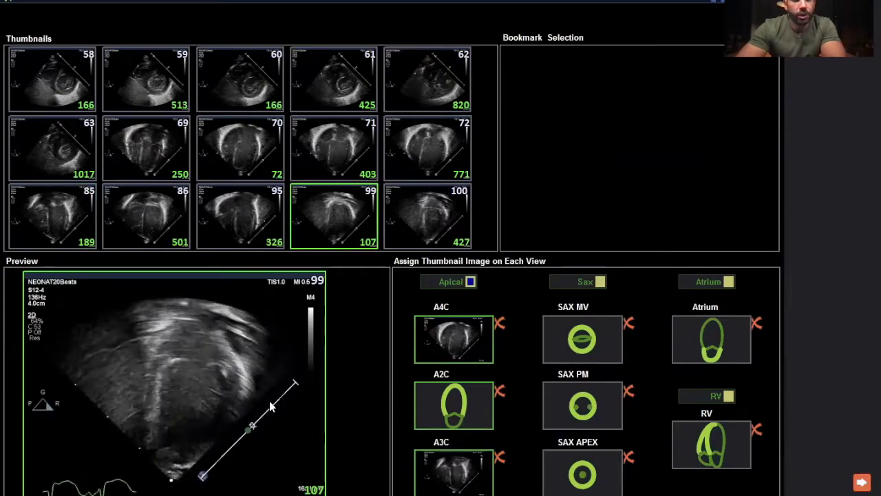
left_click(416, 226)
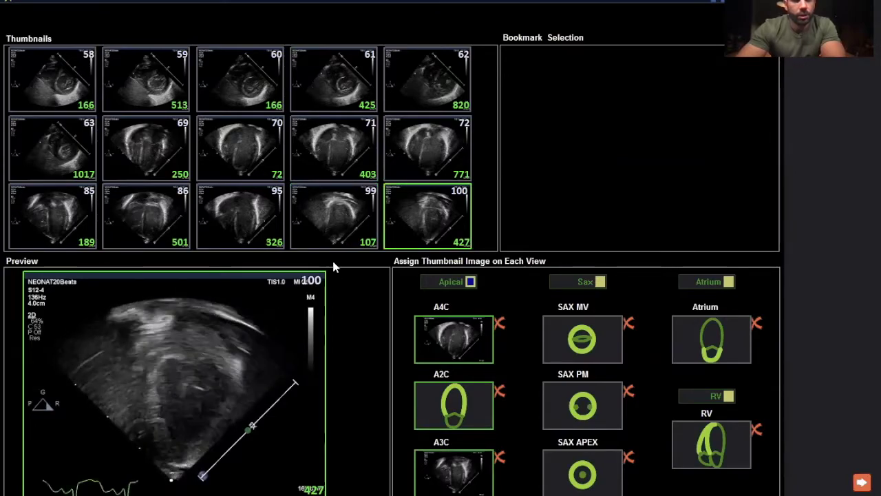
left_click(358, 215)
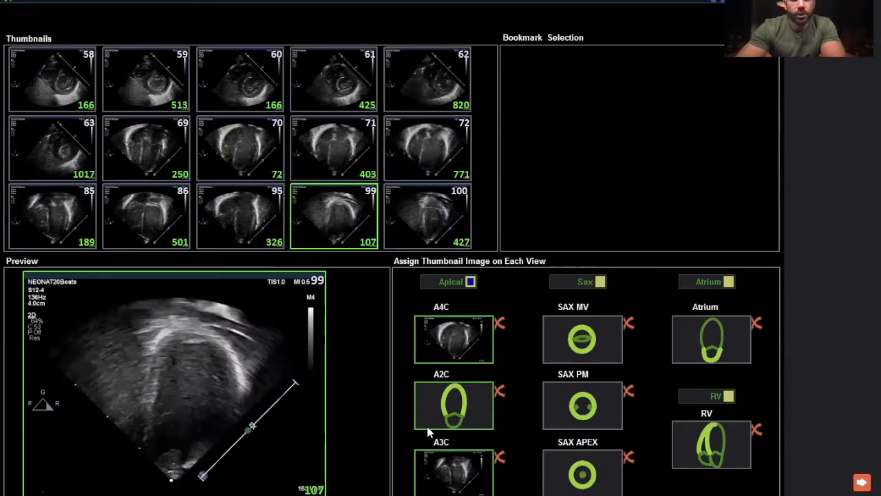
left_click(458, 404)
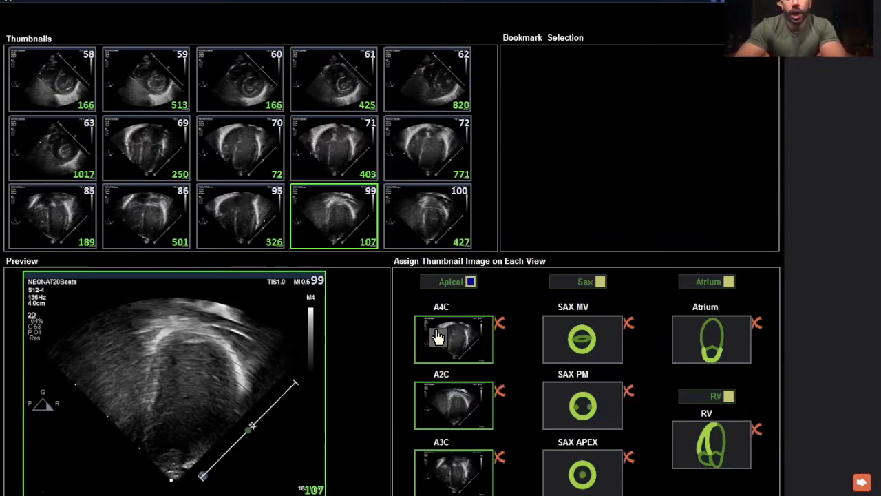
Step: Continue to the analysis, open the M-mode display for the a2c image, and draw an M-mode line across the upper heart wall
left_click(862, 485)
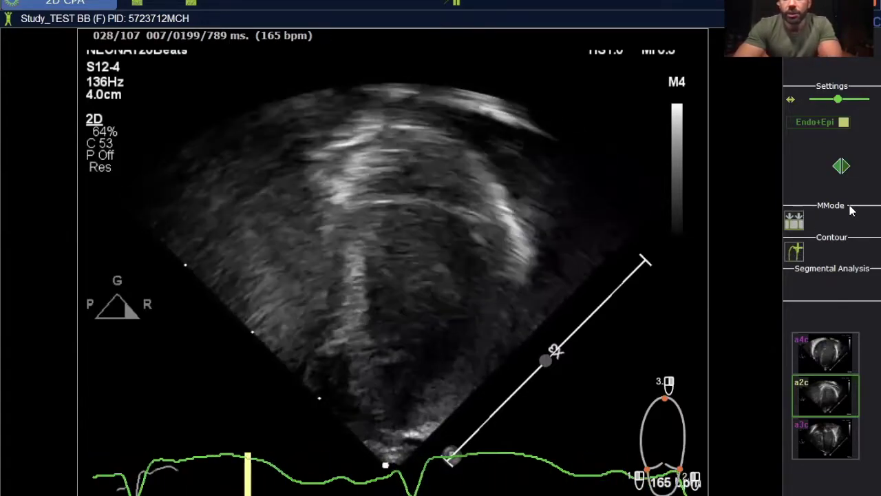
left_click(794, 219)
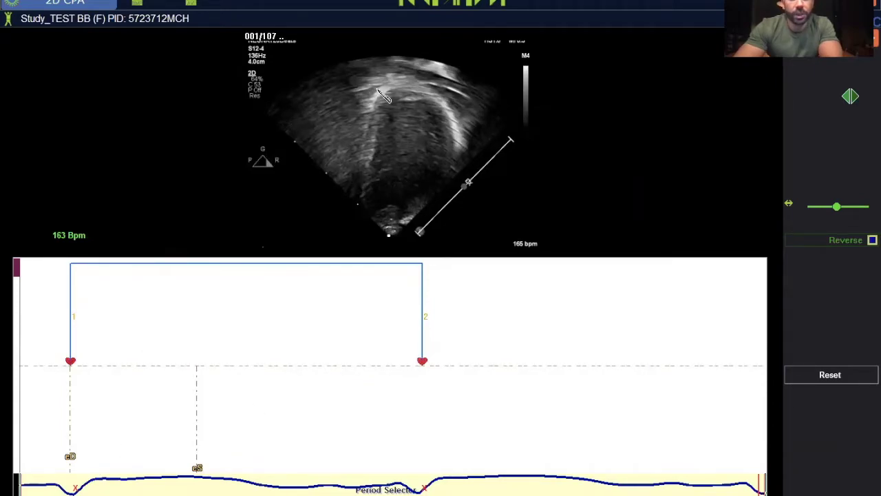
left_click_drag(380, 84, 406, 143)
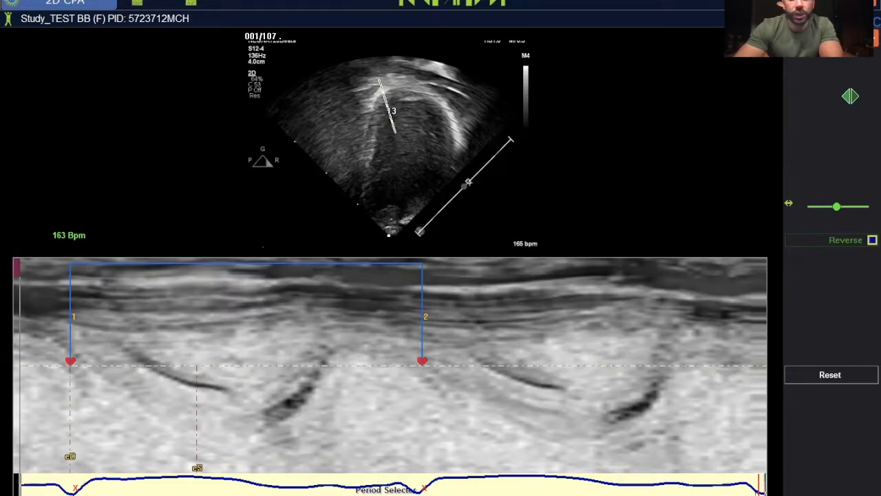
Step: Go to the last frame, 107, and redraw the M-mode line along the ECG trace beneath the image
mouse_move(697, 492)
left_mouse_down()
mouse_move(435, 492)
mouse_move(698, 462)
mouse_move(778, 466)
left_mouse_up()
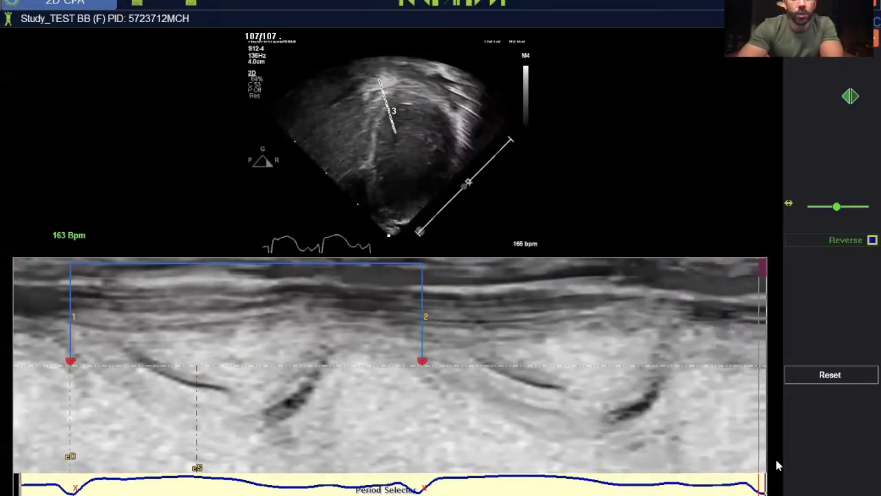
left_click(265, 257)
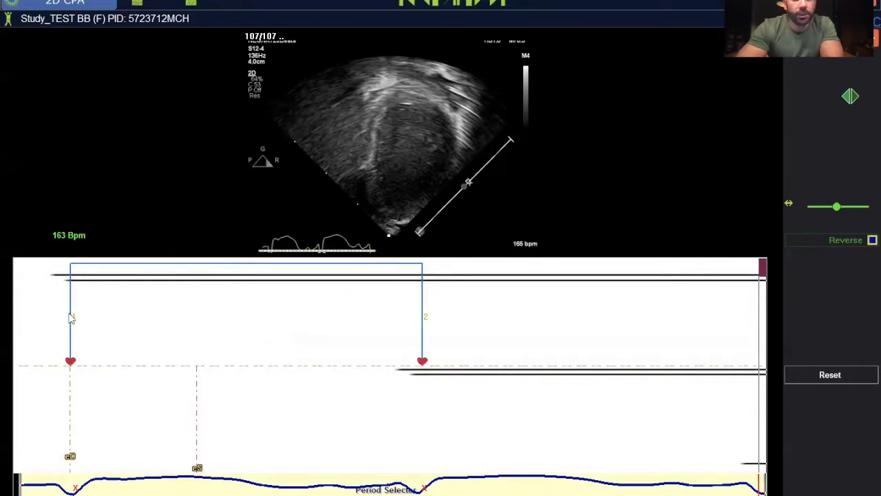
Step: Move beat markers 1 and 2 slightly earlier, just before the QRS complexes, and add a third beat marker near the trace's end
left_click_drag(70, 294, 57, 294)
left_click_drag(422, 330, 403, 330)
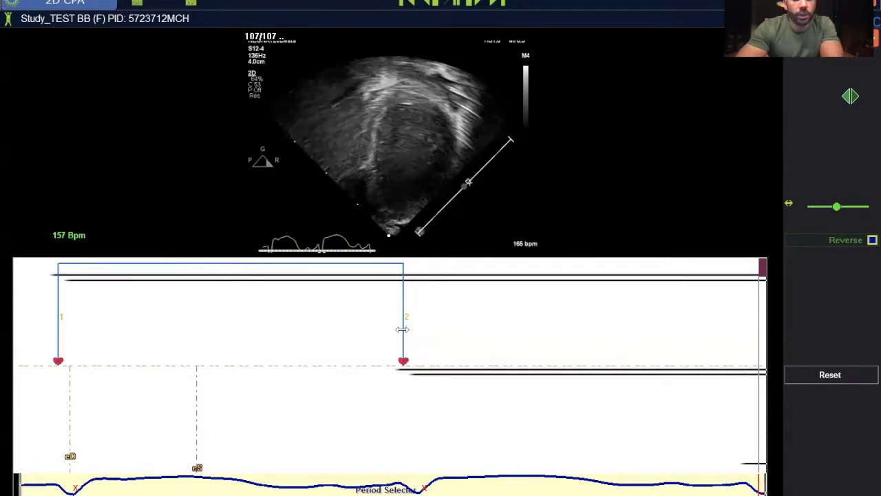
left_click(741, 433)
left_click(659, 356)
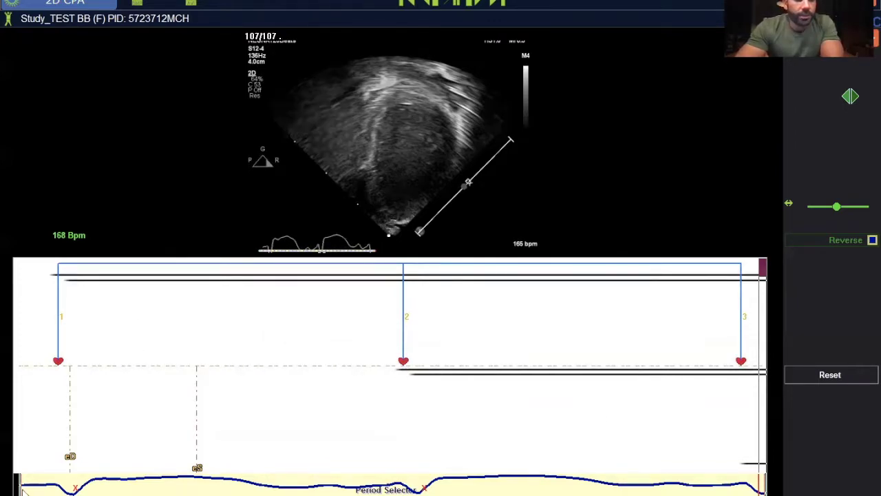
Step: Align the end-diastole label with the first beat marker and the end-systole label with about frame 32, and restore the full frame range
left_click_drag(20, 486, 54, 467)
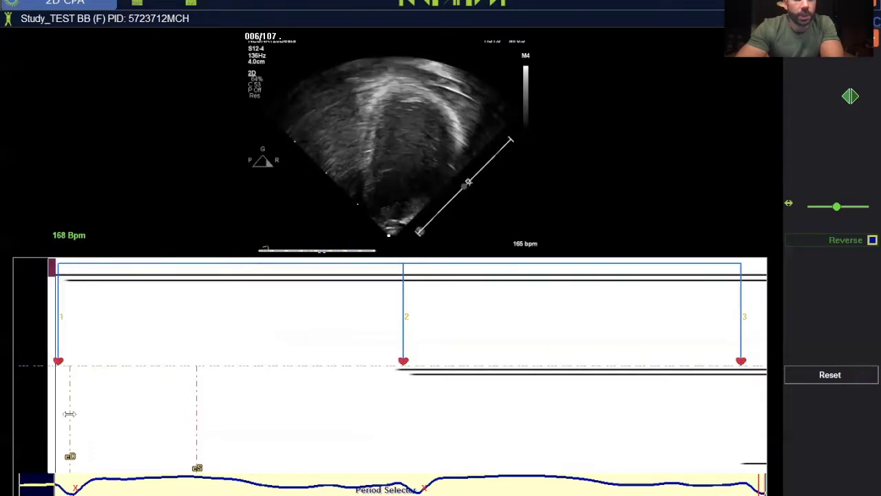
left_click_drag(64, 414, 53, 414)
left_click_drag(51, 476, 236, 455)
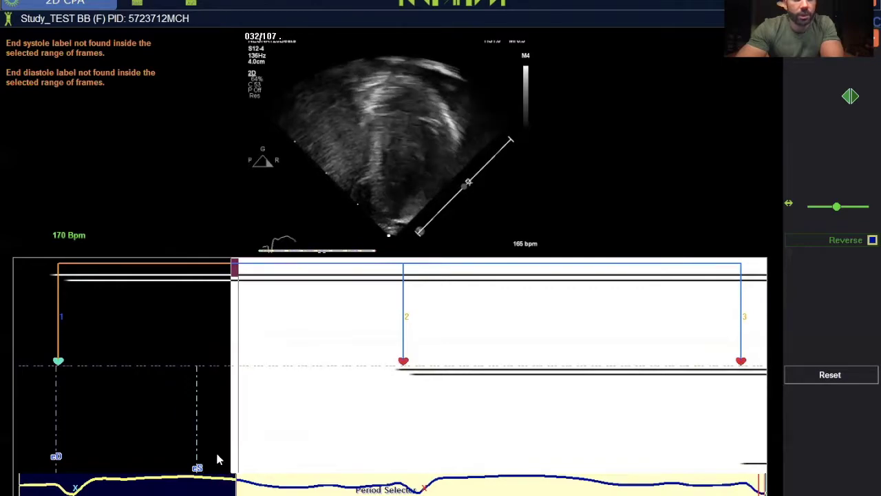
left_click_drag(197, 411, 229, 411)
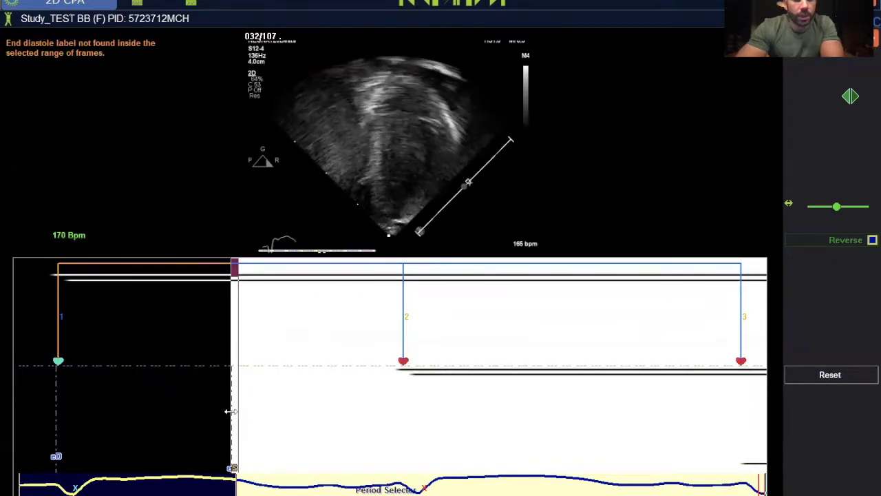
left_click_drag(235, 489, 14, 489)
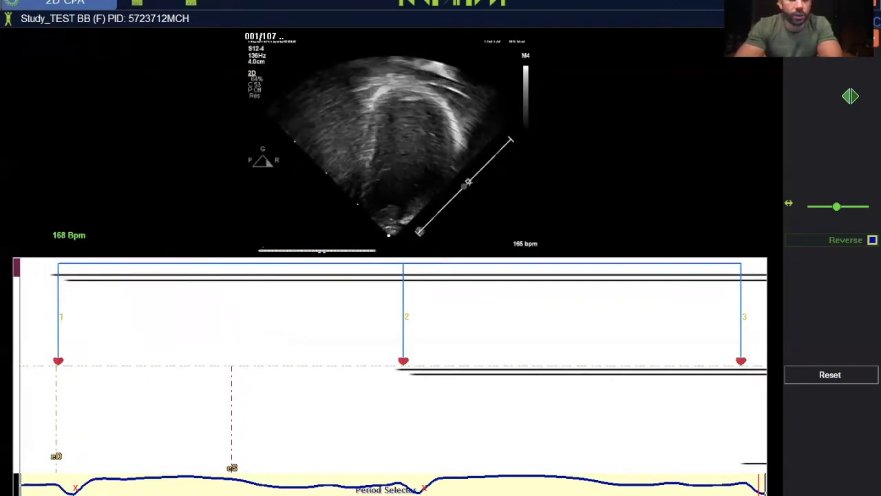
Step: Reopen the M-mode display for the a2c image and draw an M-mode line from the upper heart wall into the ventricle
left_click(850, 96)
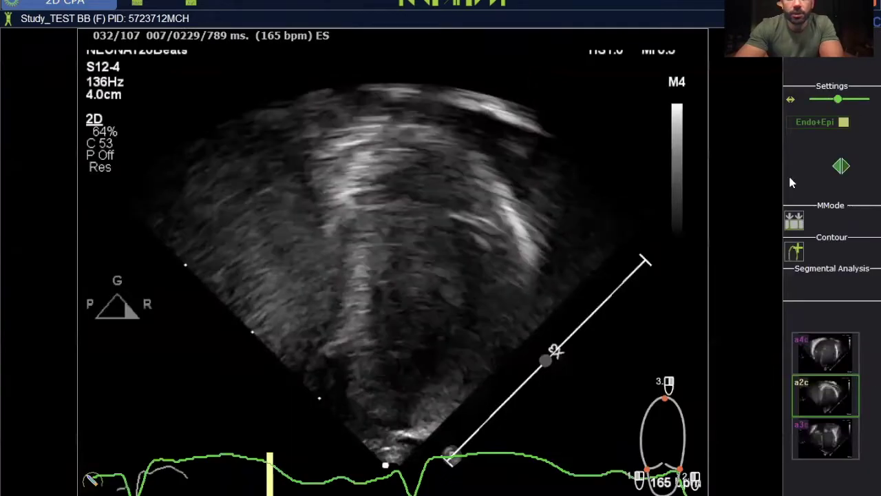
left_click(794, 220)
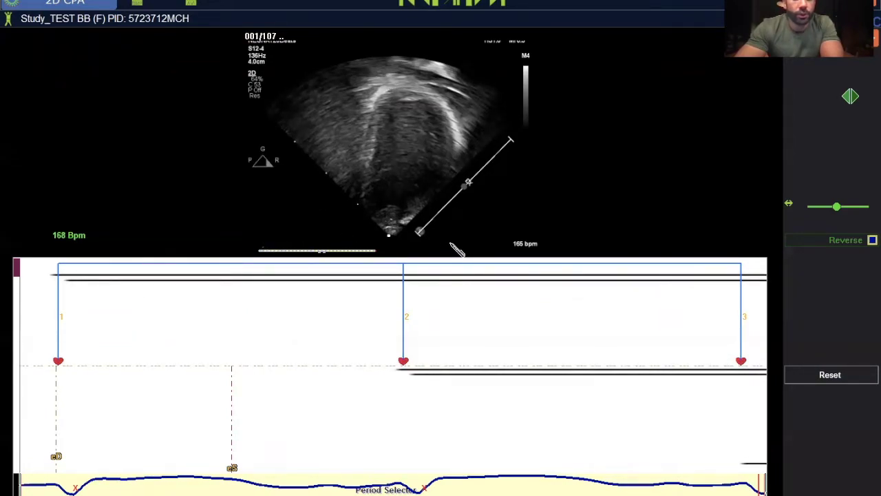
left_click_drag(262, 249, 436, 255)
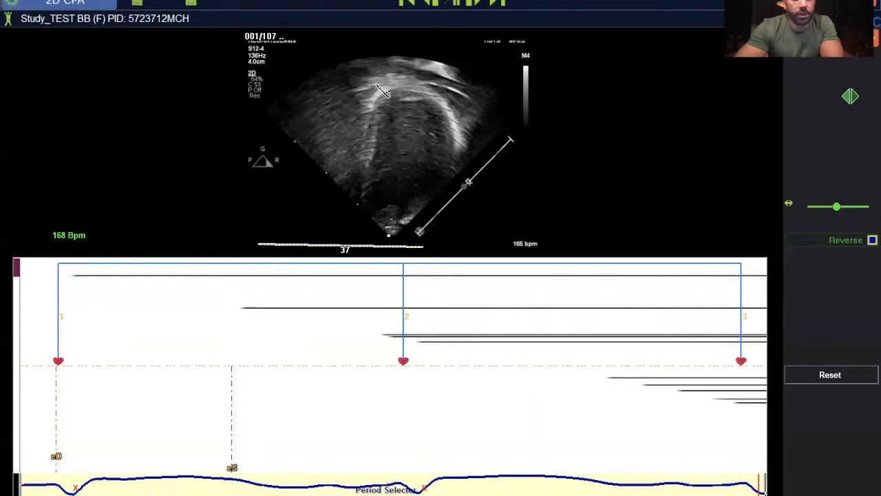
left_click_drag(380, 75, 411, 160)
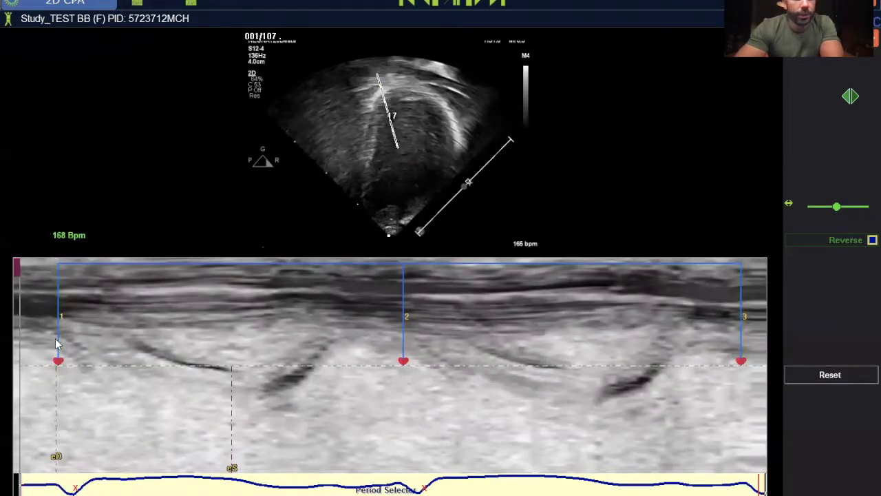
Step: Shift beat marker 1 slightly earlier onto the end-diastole label and accept the a2c cycle timing
left_click(376, 320)
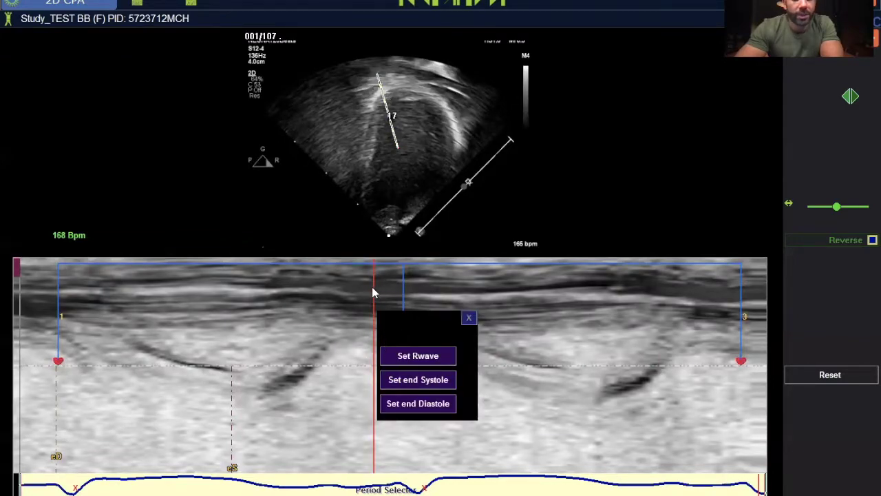
left_click(416, 357)
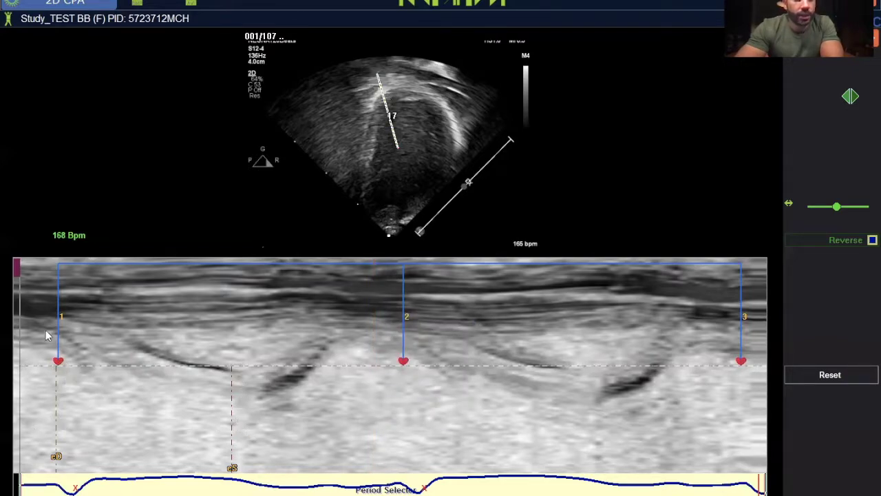
left_click_drag(57, 329, 54, 329)
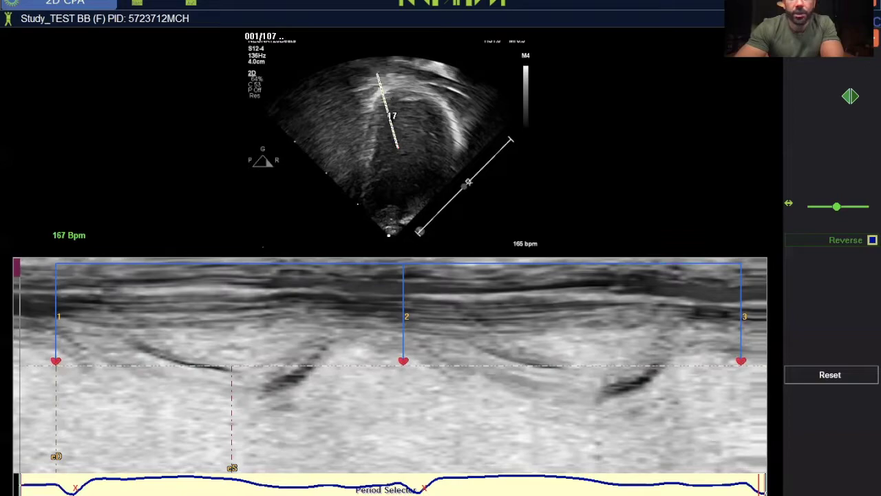
key("Return")
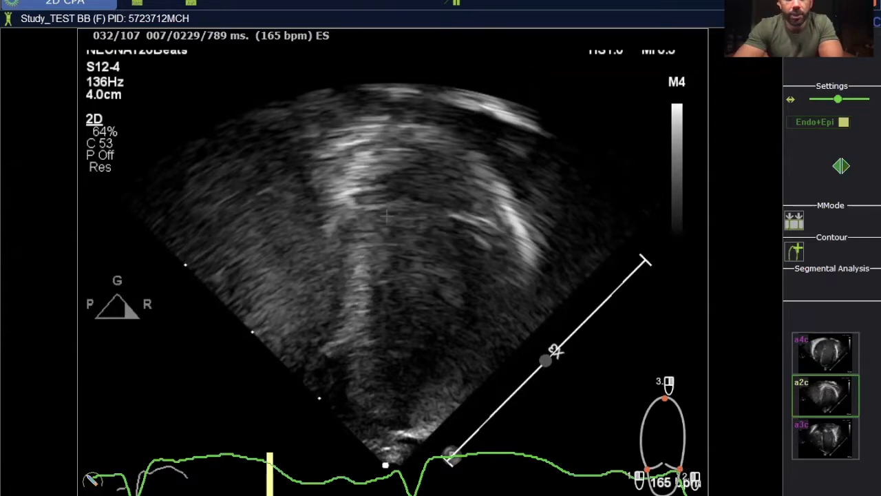
Step: Replace the three-point contour on a2c end-systolic frame 32 with a point-by-point endocardial trace from the septal annulus around the apex to the opposite annulus
left_click(399, 395)
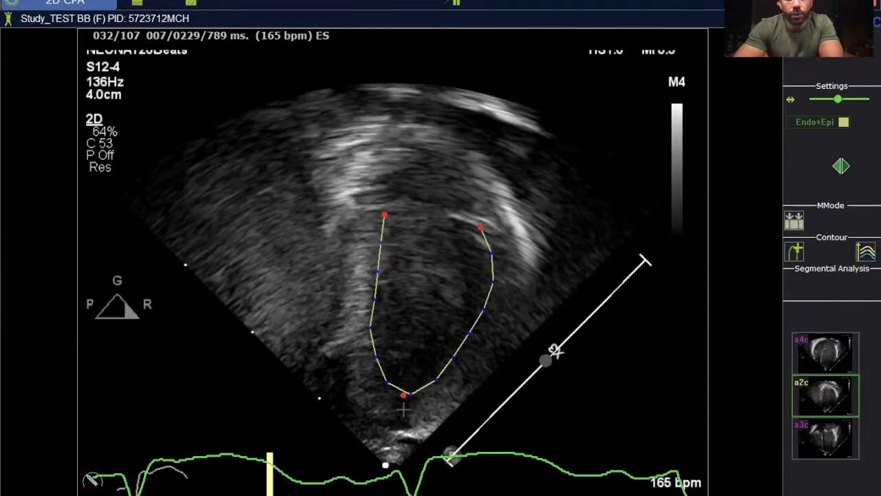
left_click(796, 252)
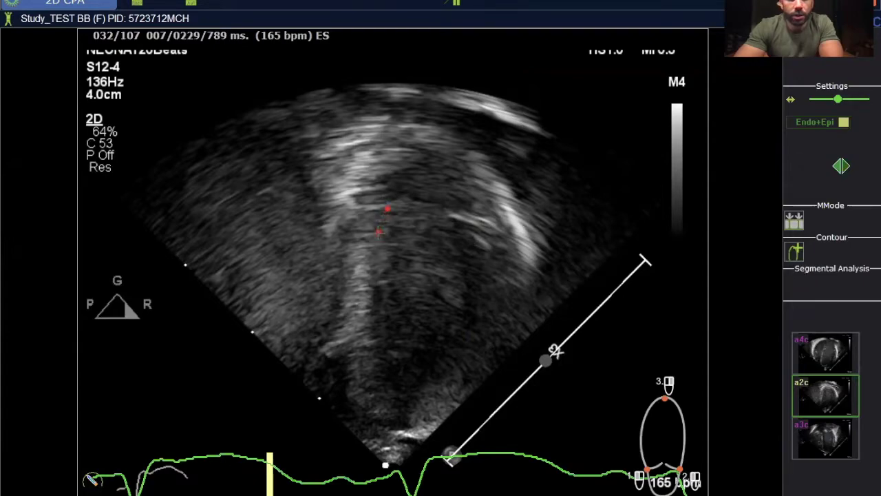
left_click(375, 317)
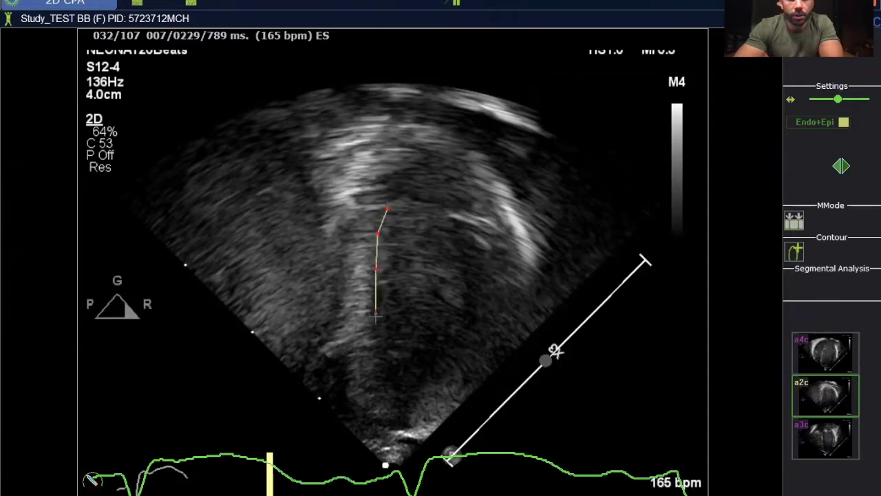
left_click(379, 370)
left_click(400, 398)
left_click(436, 366)
left_click(465, 328)
left_click(479, 289)
left_click(487, 256)
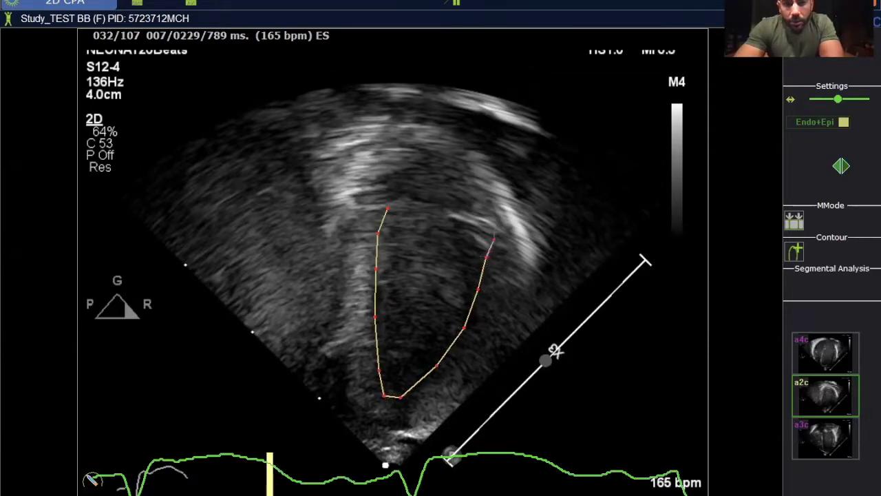
double_click(490, 230)
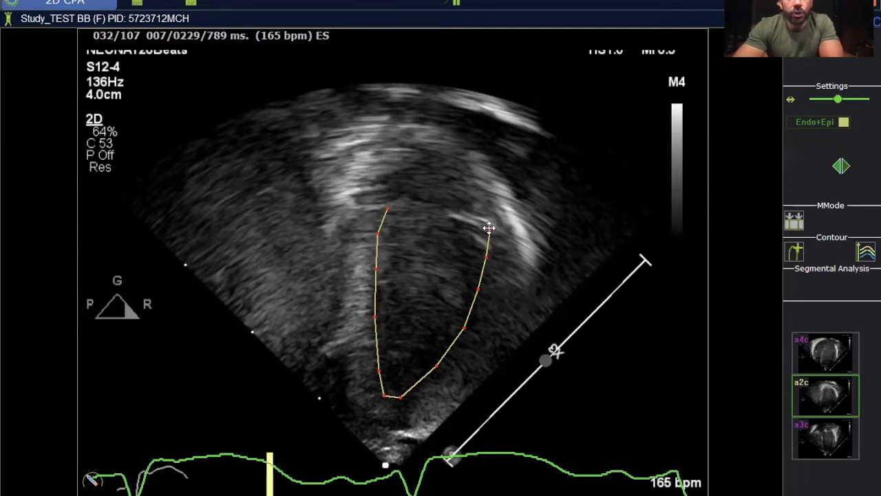
left_click(426, 239)
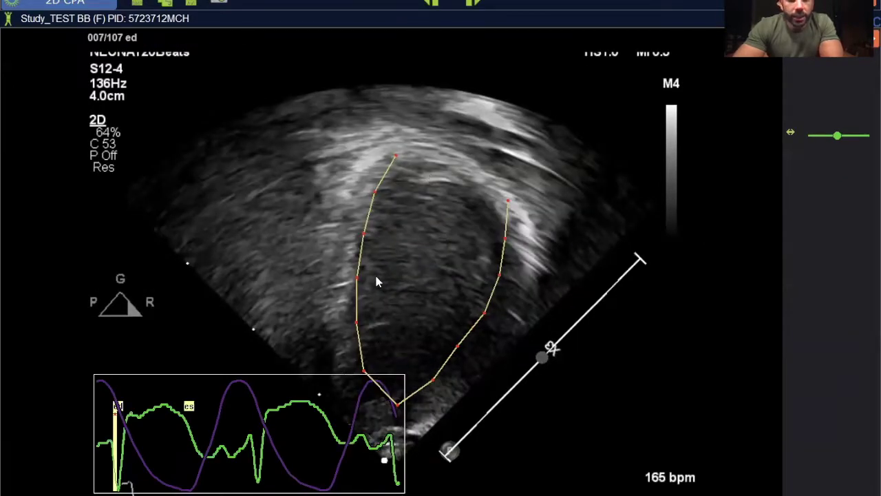
Step: Reshape the end-diastolic contour on frame 7 by moving the apical points deeper and the lateral wall points outward, and accept it for analysis
left_click_drag(363, 371, 373, 413)
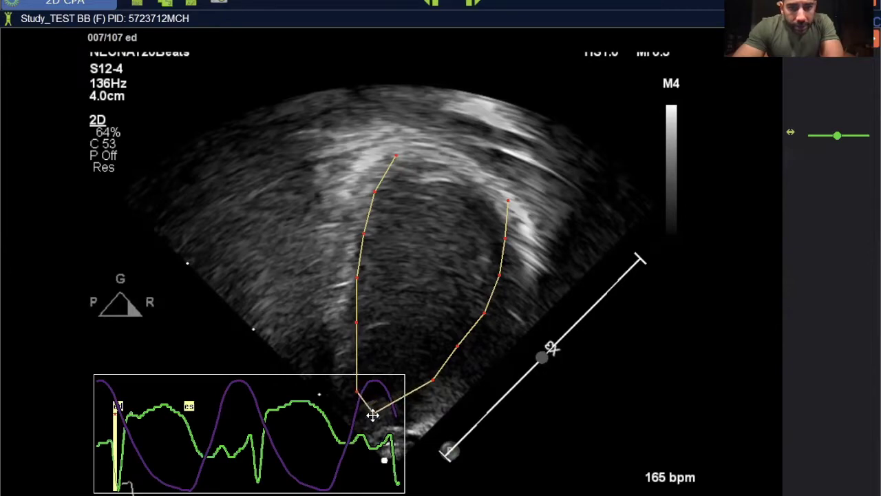
left_click_drag(431, 379, 427, 398)
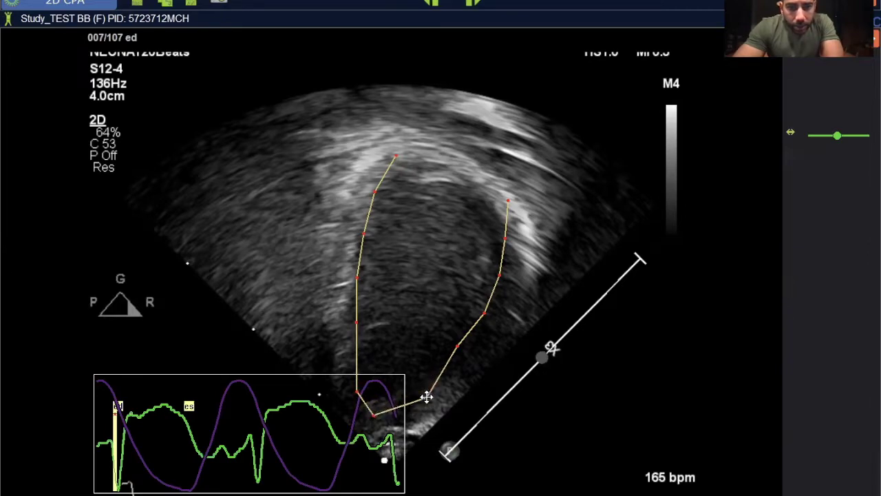
left_click_drag(459, 348, 476, 359)
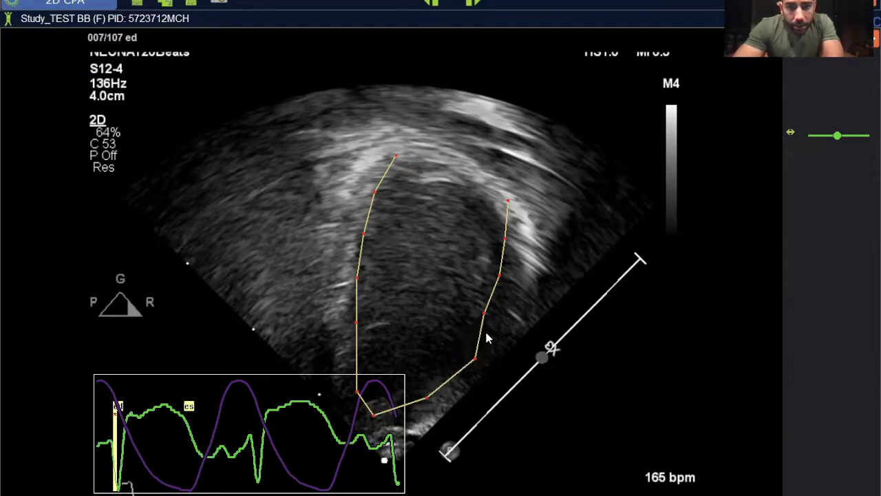
left_click_drag(493, 315, 505, 310)
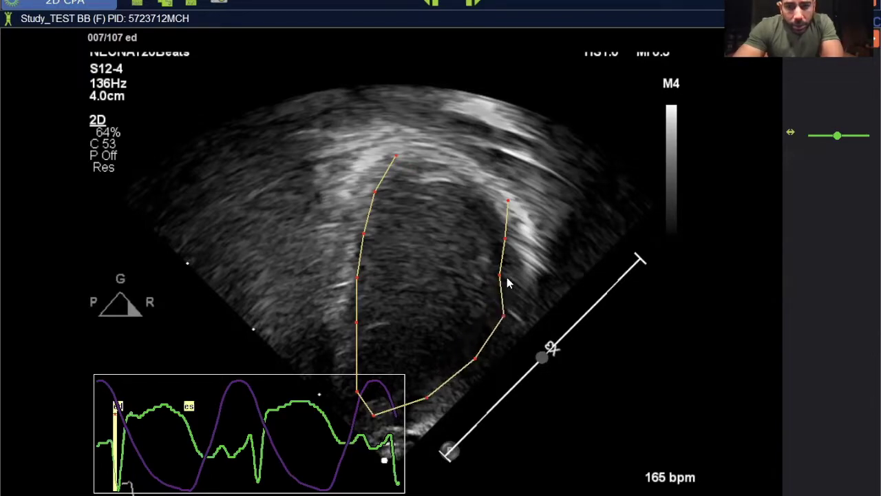
left_click_drag(502, 276, 521, 273)
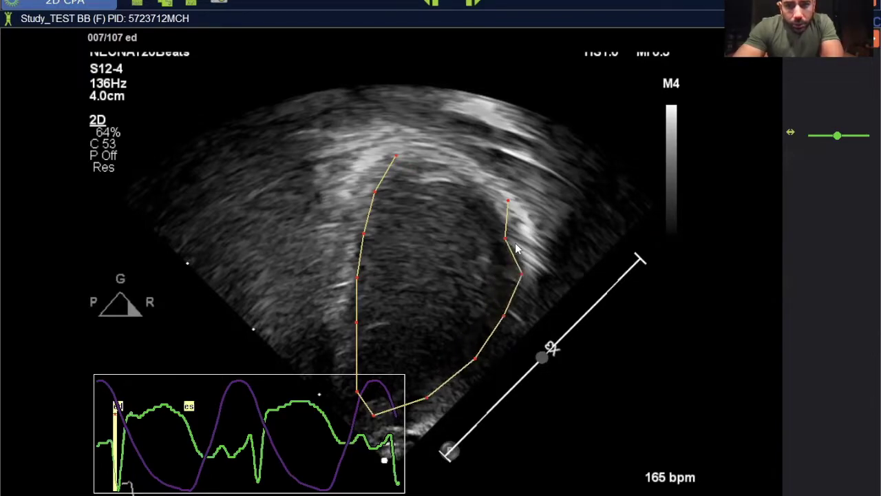
left_click_drag(503, 236, 517, 236)
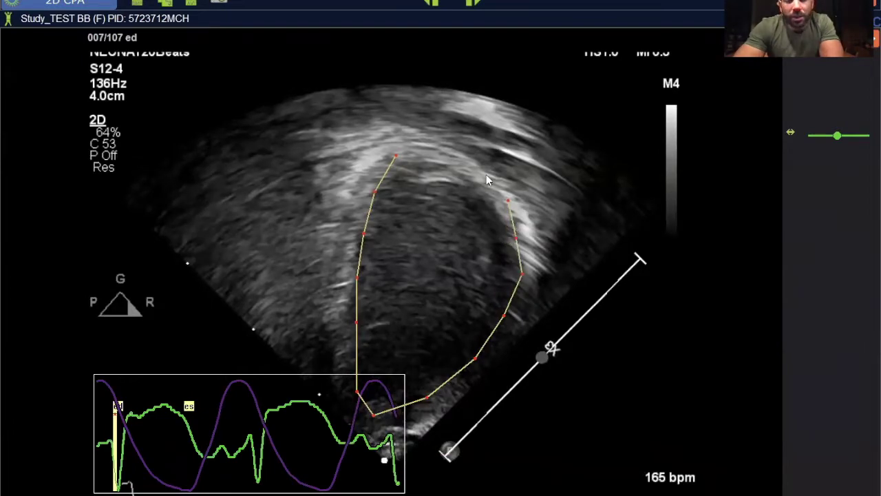
left_click(429, 272)
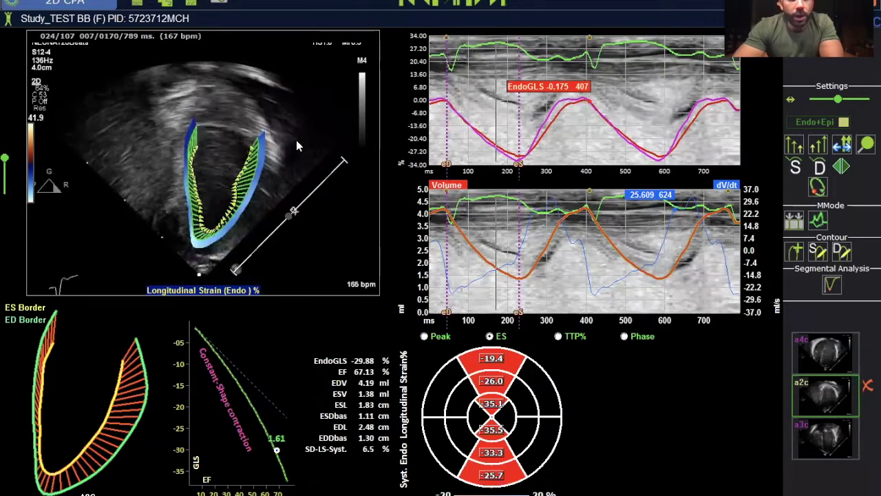
Step: Switch the a2c image overlay to a plain endocardial contour line, and hide and restore the M-mode background behind the curves
left_click(819, 193)
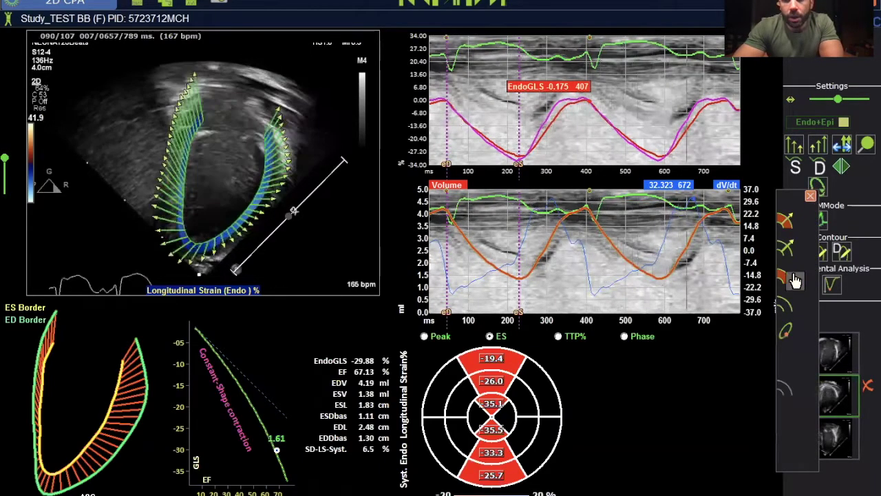
left_click(789, 314)
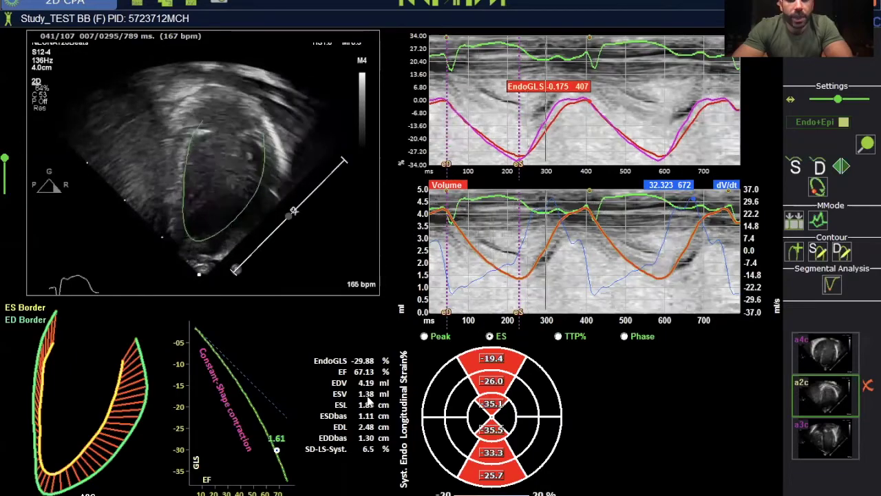
left_click(819, 222)
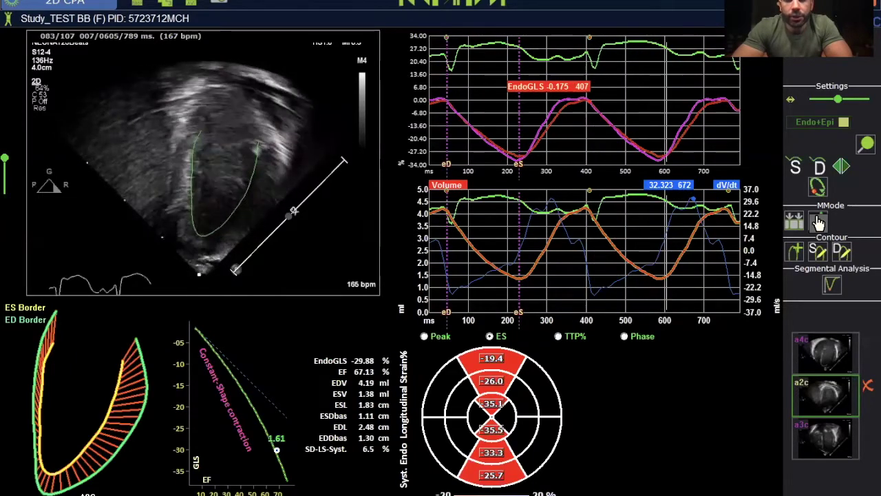
left_click(819, 221)
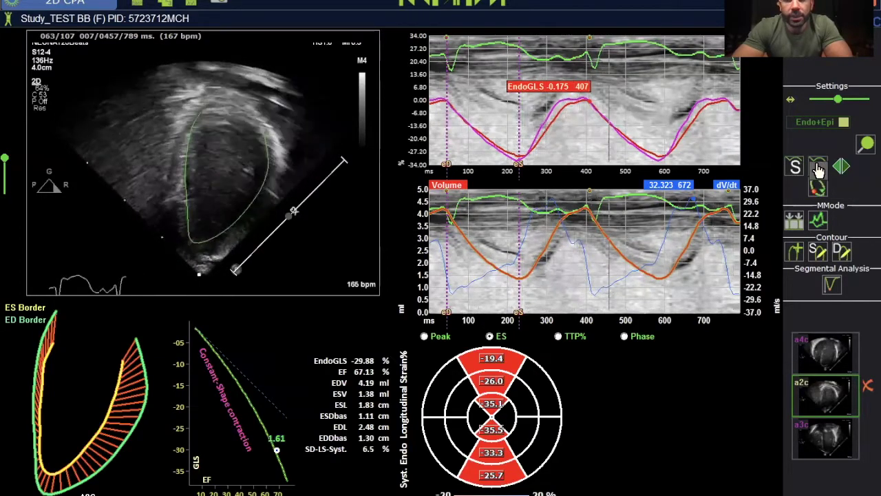
Step: Open the a2c segmental analysis, hide the M-mode background behind the longitudinal strain curves, and inspect the segment curves
left_click(833, 287)
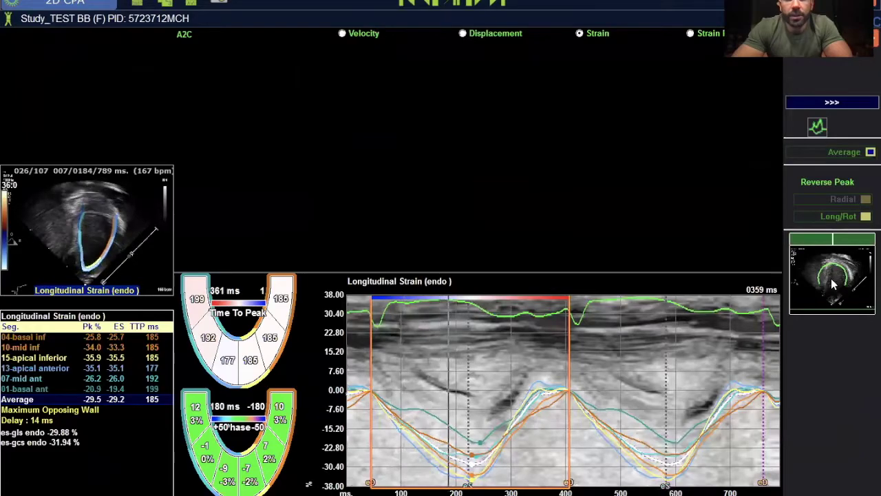
left_click(820, 128)
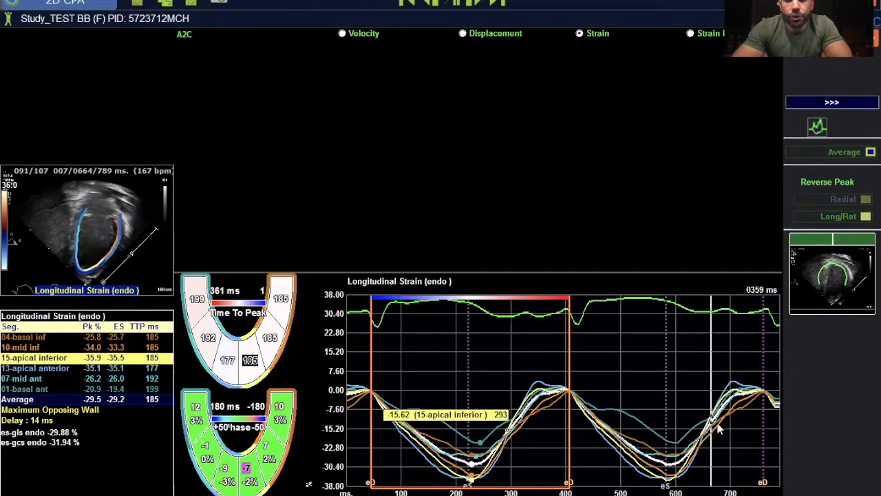
mouse_move(597, 410)
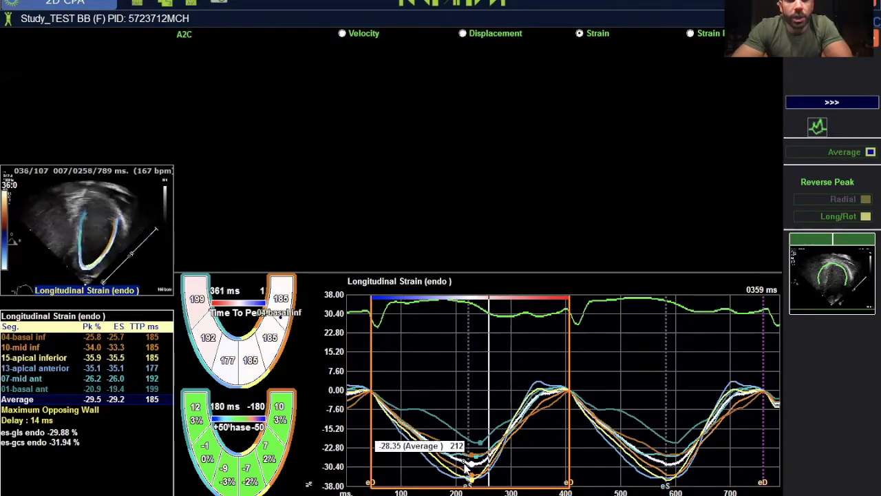
Step: Exclude the 01-basal ant segment from the average longitudinal strain and include it again
left_click(413, 413)
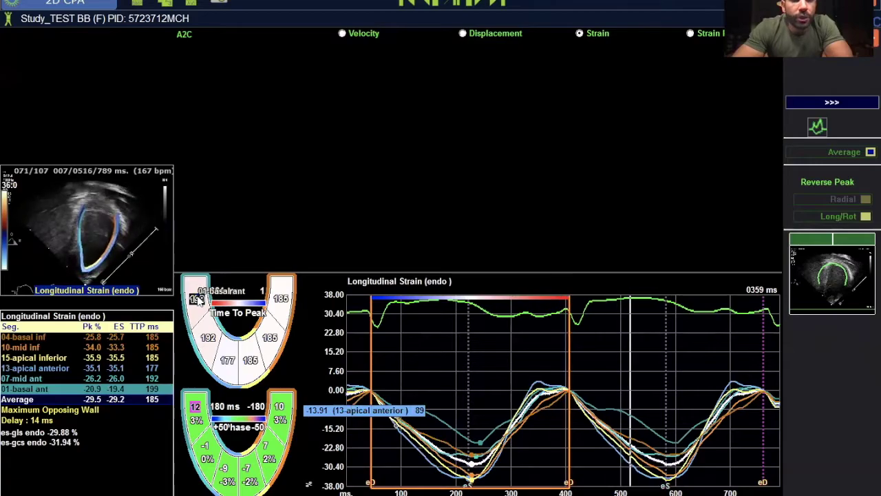
left_click(196, 298)
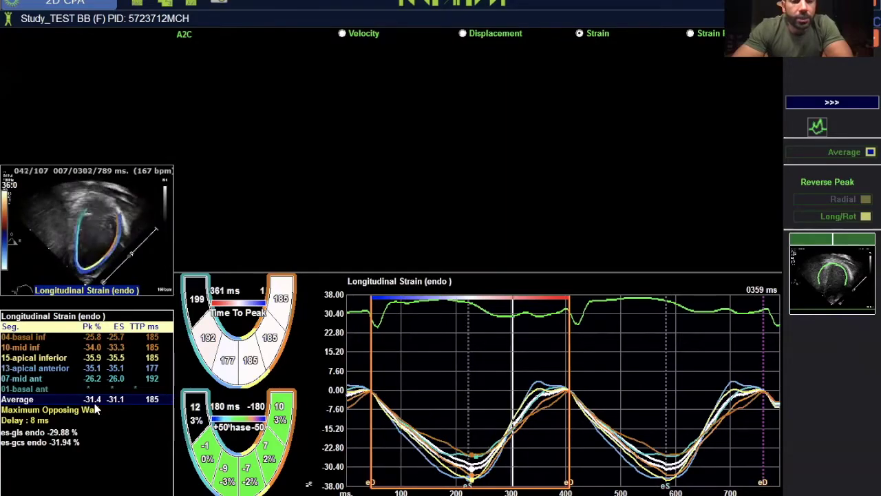
left_click(199, 303)
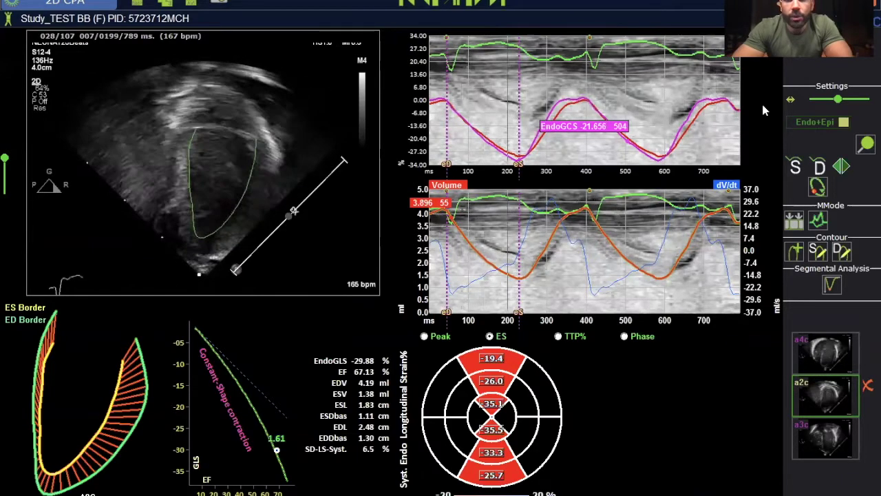
Step: Open the M-mode timing display for the a4c image and, on frame 11, draw an M-mode line from the base down through the ventricle
double_click(828, 346)
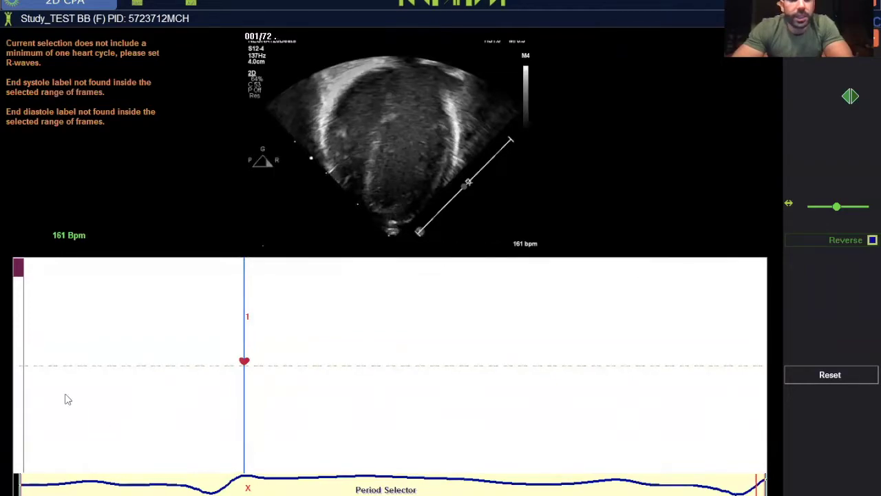
left_click_drag(361, 242, 389, 243)
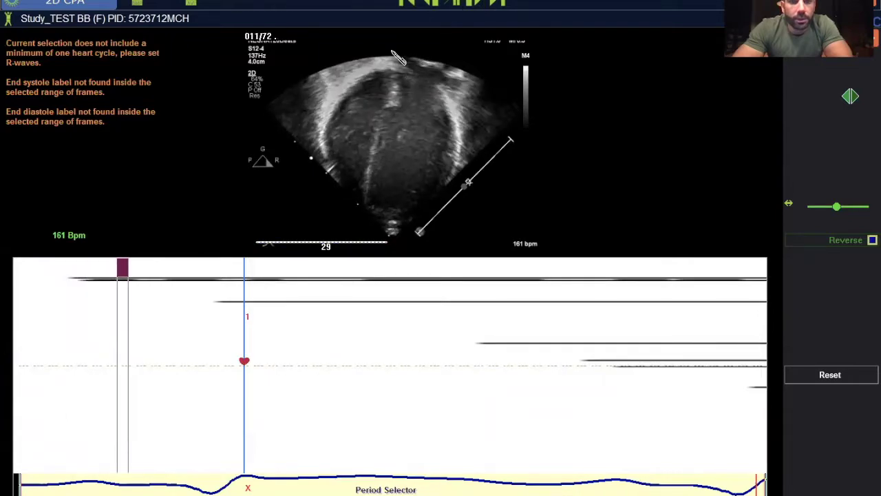
mouse_move(379, 103)
left_mouse_down()
mouse_move(402, 157)
mouse_move(393, 150)
left_mouse_up()
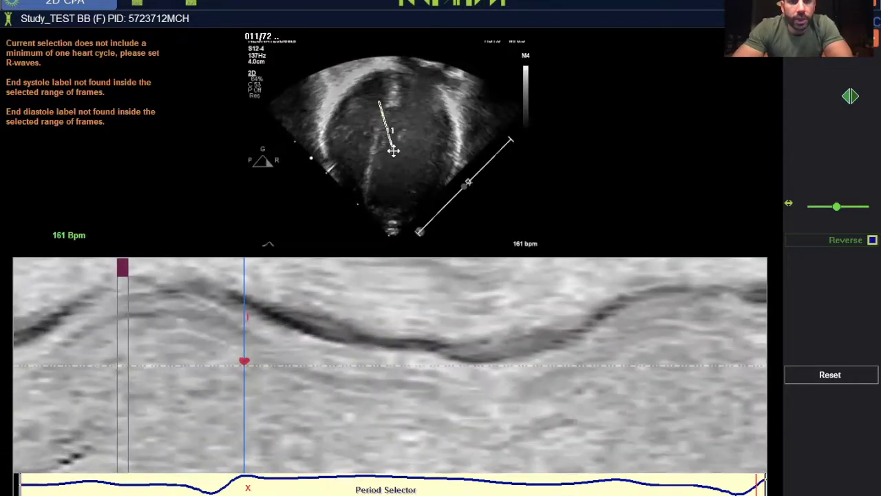
mouse_move(261, 245)
left_mouse_down()
mouse_move(404, 252)
mouse_move(416, 229)
left_mouse_up()
left_click(382, 89)
left_click_drag(376, 83, 408, 186)
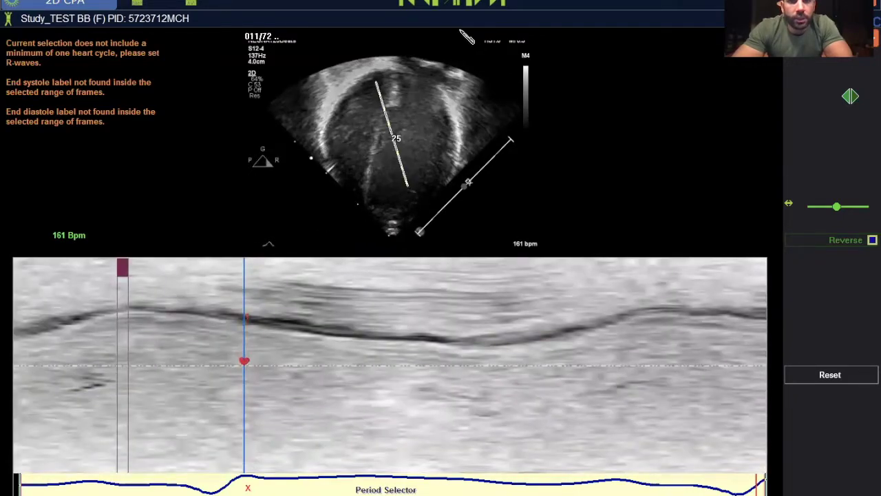
Step: Play the a4c loop, draw an M-mode line along its ECG trace, and set R-waves at the start and end of one heart cycle
left_click(451, 3)
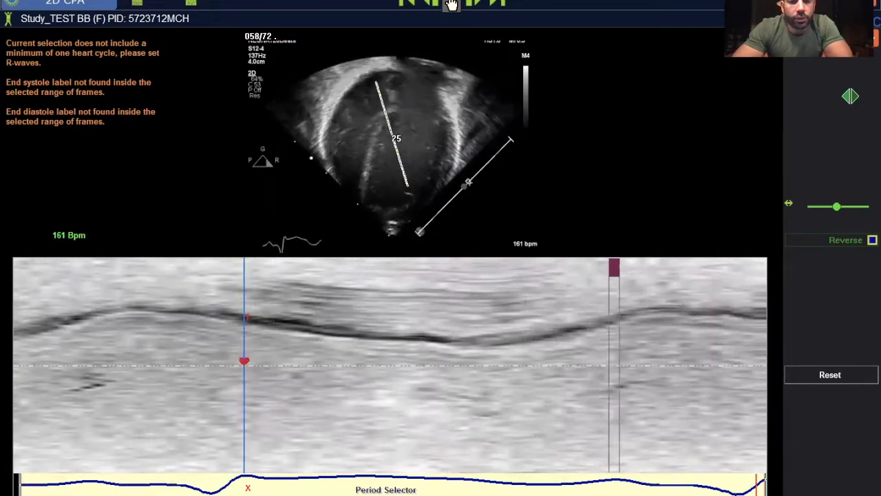
left_click_drag(282, 256, 344, 258)
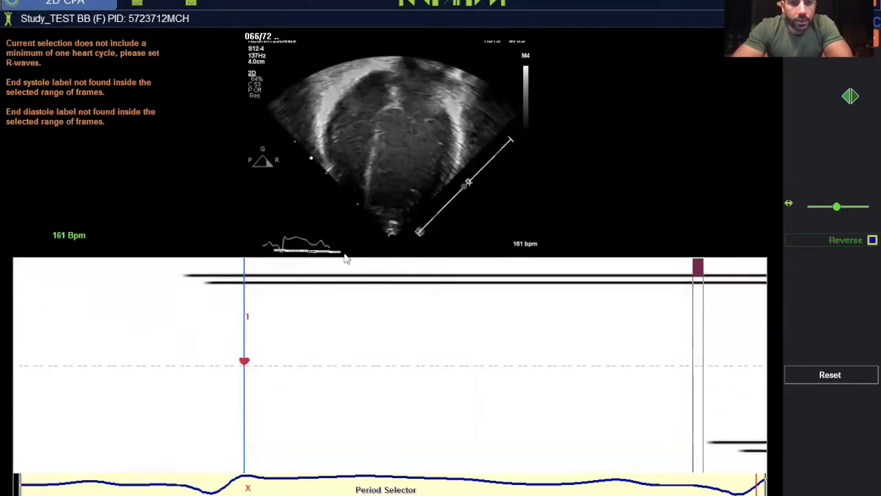
left_click(182, 295)
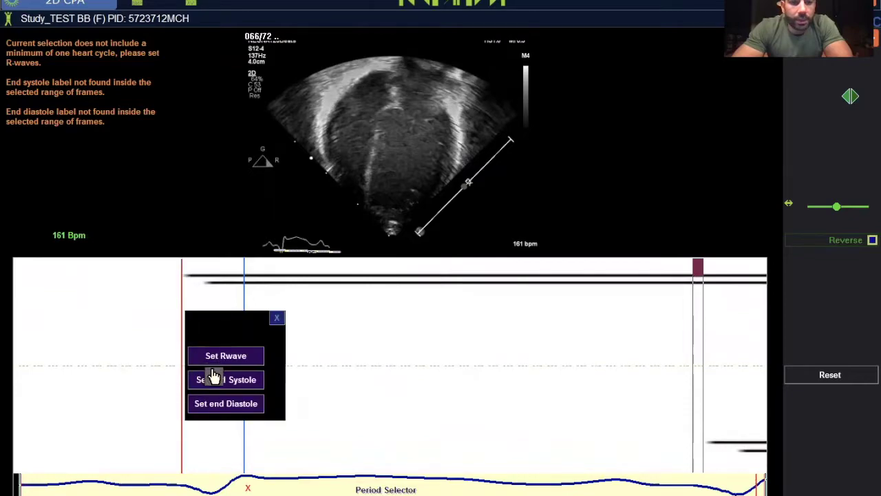
left_click(213, 356)
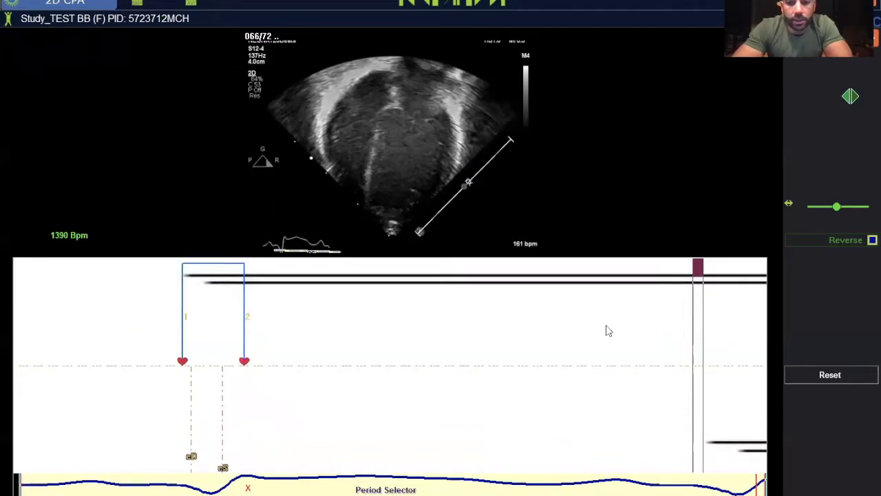
left_click(639, 356)
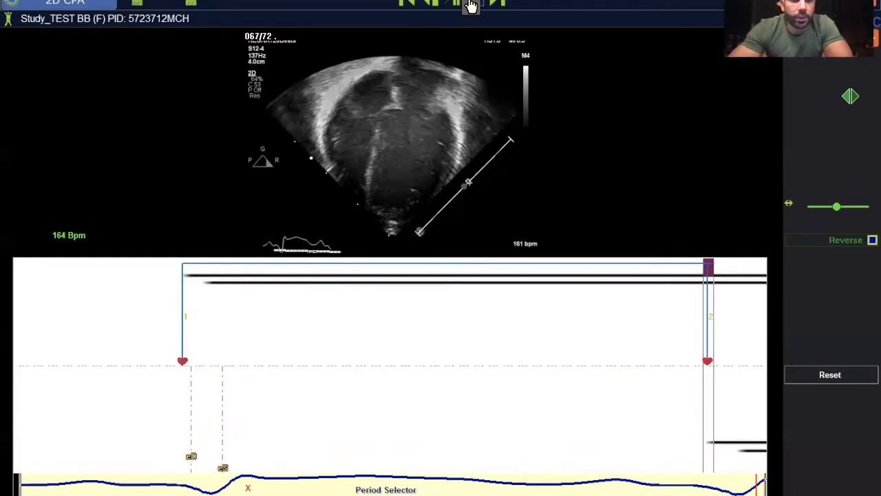
Step: Set end diastole at frame 17 and end systole at frame 43, and restore the a4c period start ahead of the first R-wave
left_click_drag(20, 474, 178, 479)
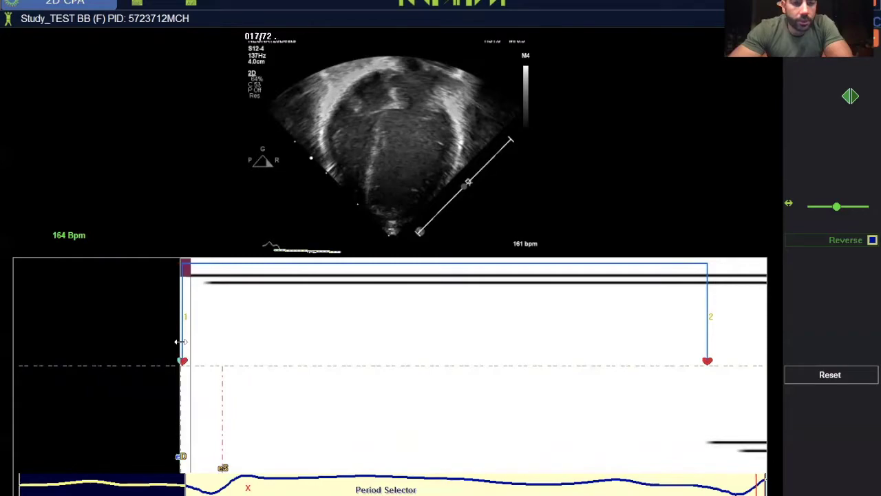
left_click_drag(184, 485, 446, 467)
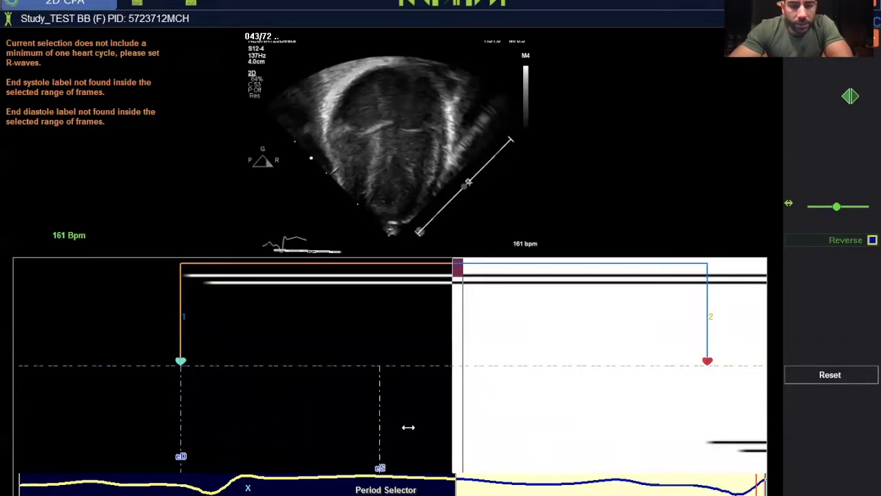
left_click_drag(408, 427, 447, 431)
left_click_drag(456, 487, 144, 475)
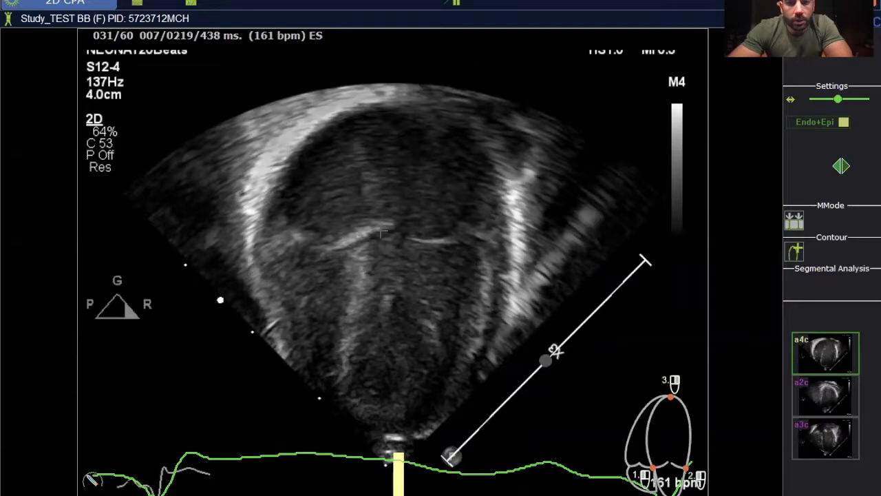
Step: Trace and accept the a4c endocardial contour at end systole and end diastole, and check its tracking in the enlarged image
left_click_drag(382, 268, 379, 288)
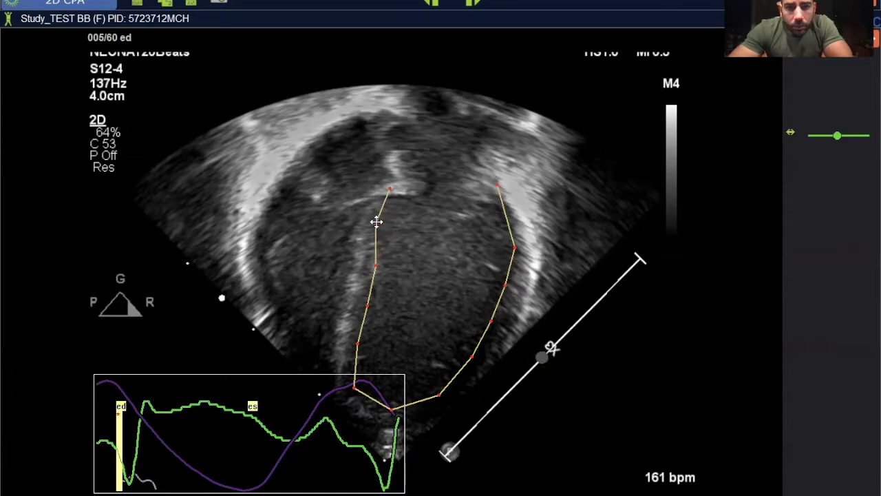
double_click(447, 234)
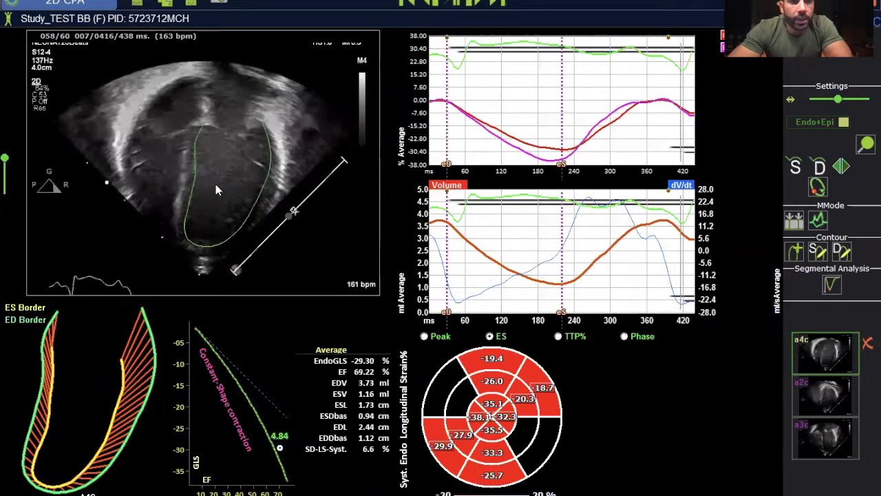
left_click(864, 146)
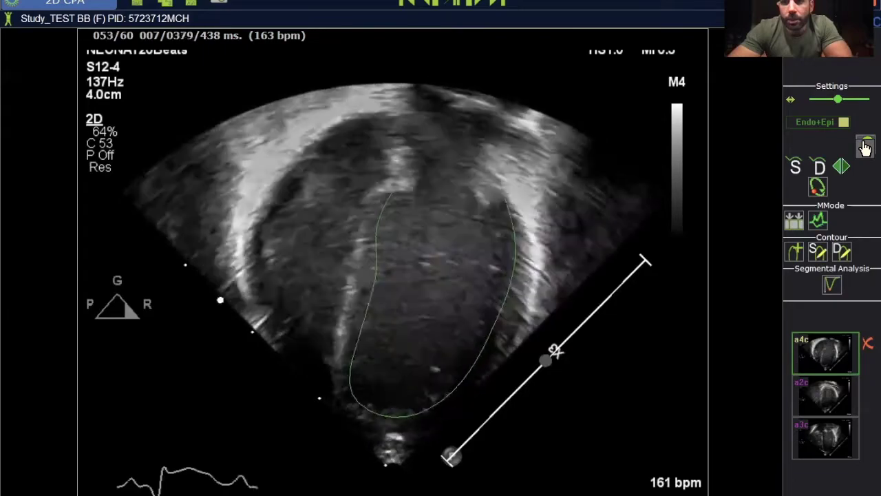
left_click(867, 143)
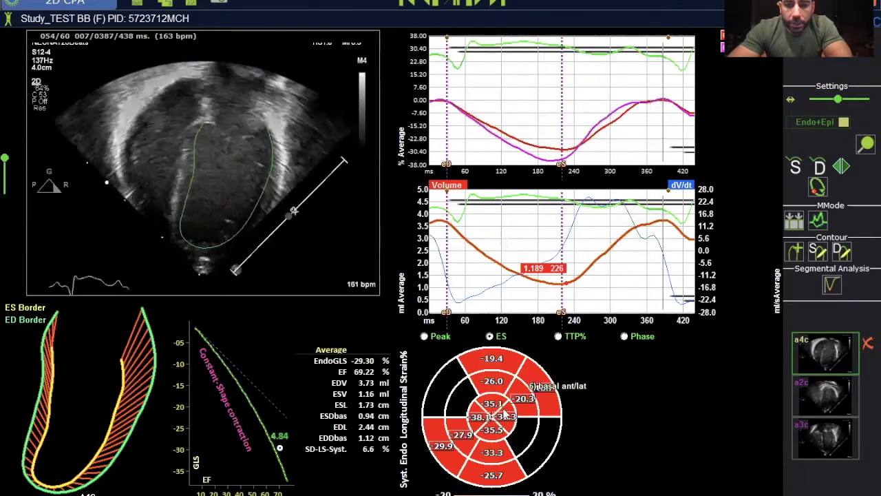
Step: Open the a4c segmental analysis, hide the M-mode background behind the longitudinal strain curves, and inspect the segment curves
left_click(832, 285)
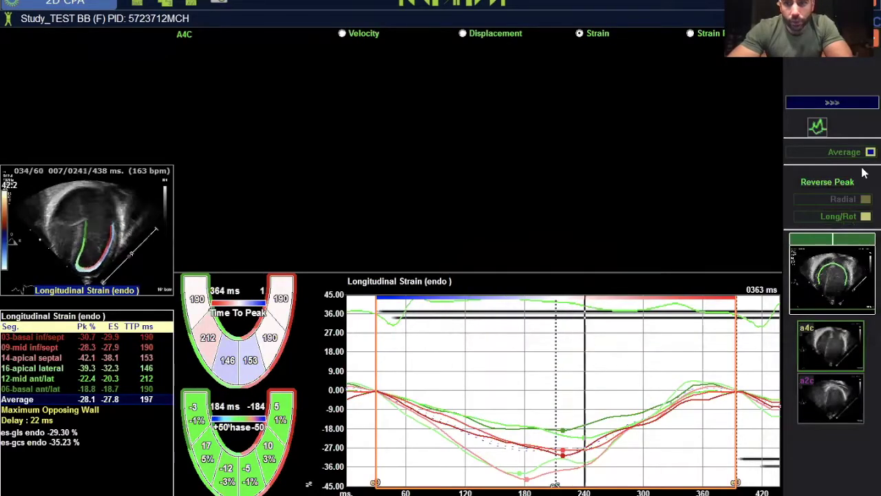
left_click(813, 130)
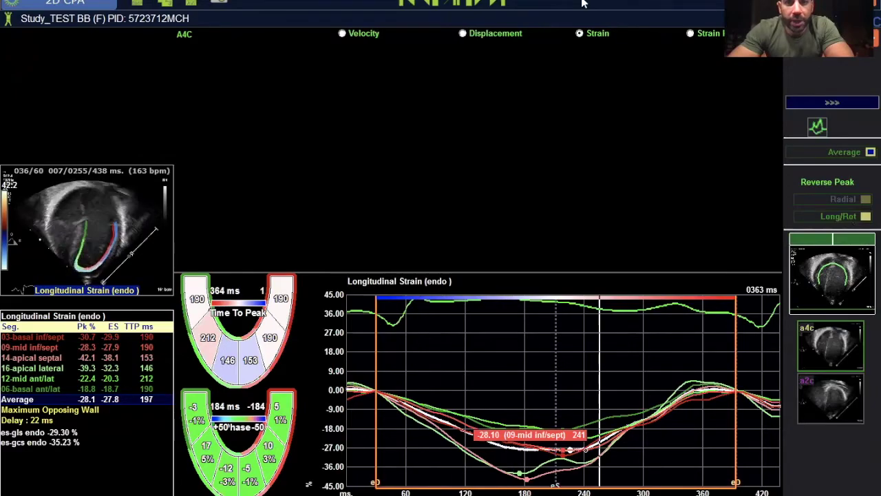
left_click(348, 395)
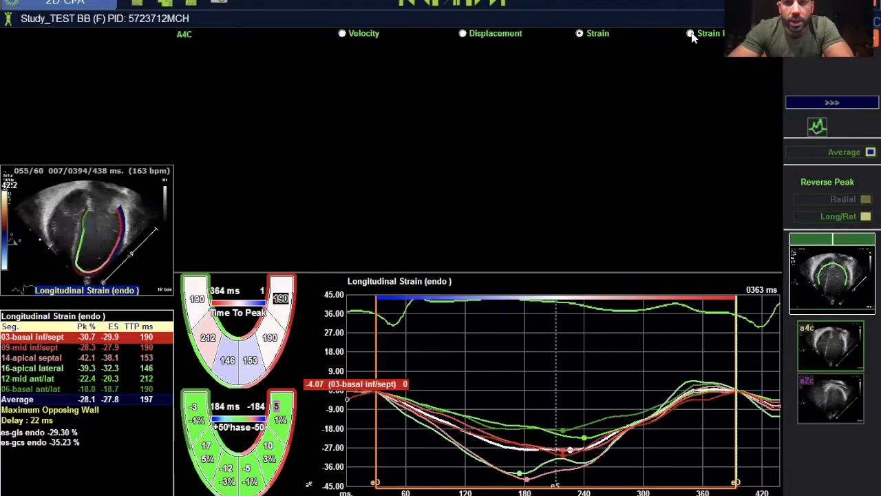
Step: Show the a4c longitudinal strain rate curves and examine the average and segment curves through systole and the early and late diastolic peaks
left_click(691, 33)
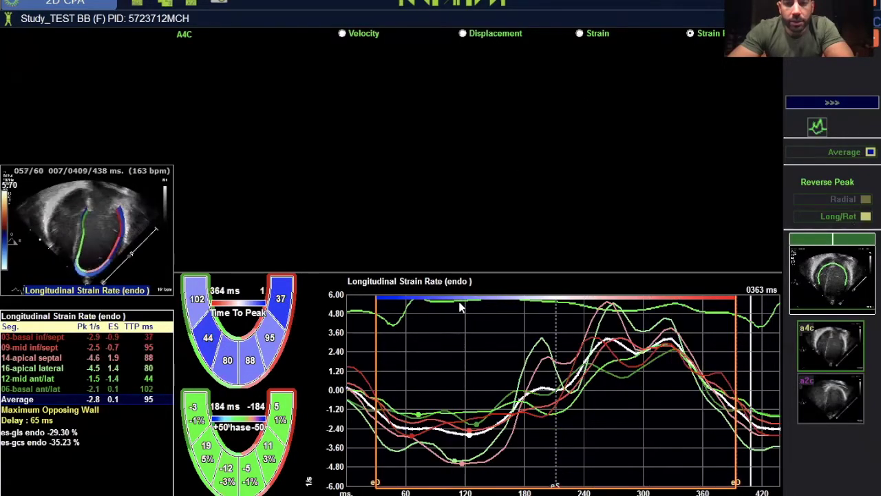
mouse_move(393, 449)
mouse_move(516, 406)
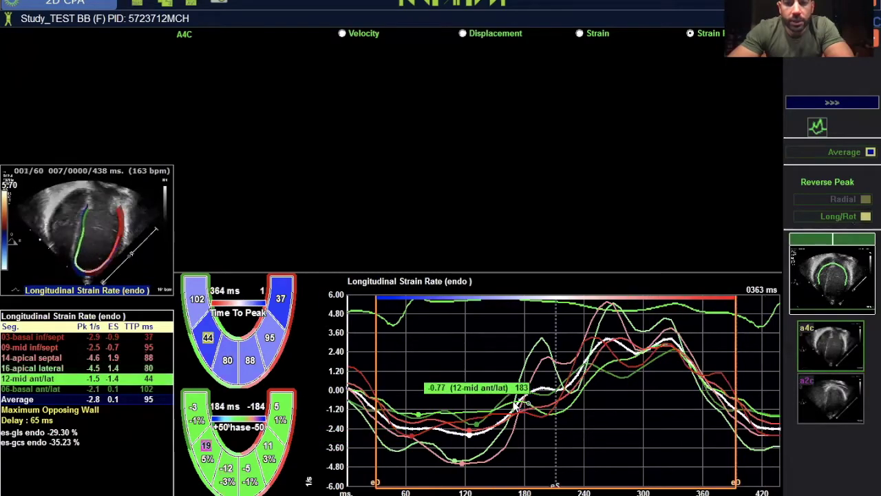
mouse_move(620, 346)
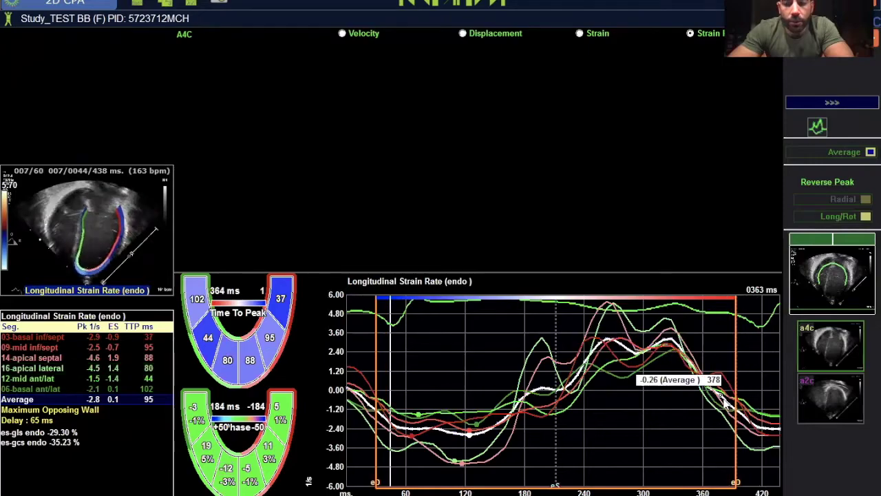
mouse_move(752, 399)
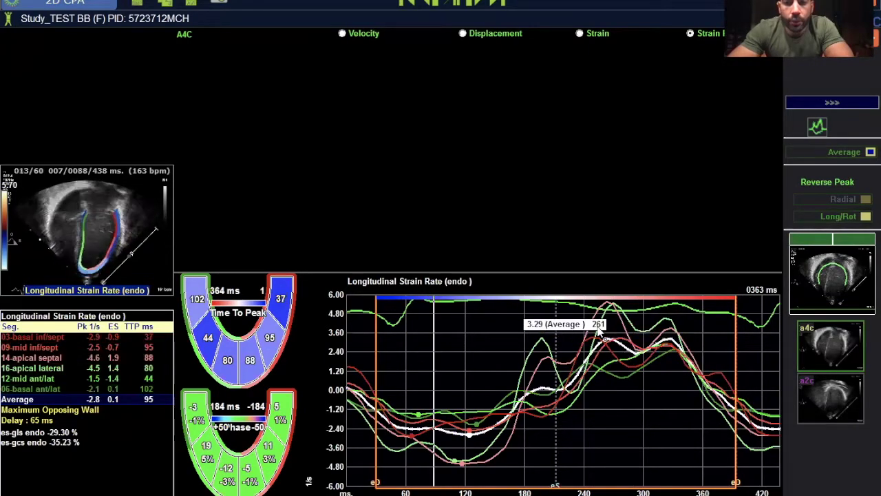
mouse_move(568, 392)
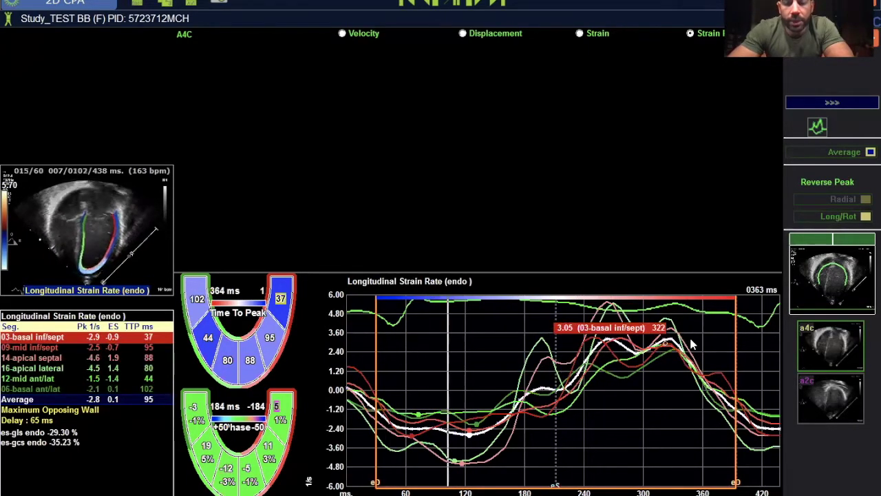
mouse_move(355, 384)
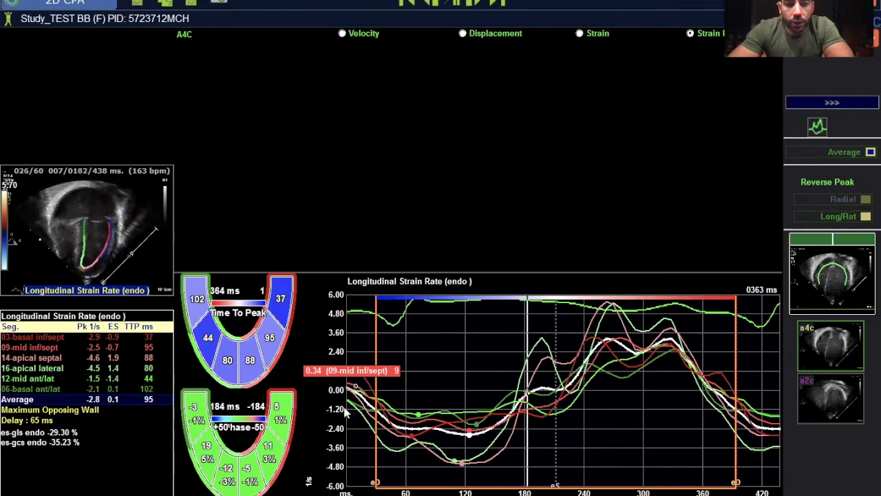
mouse_move(477, 444)
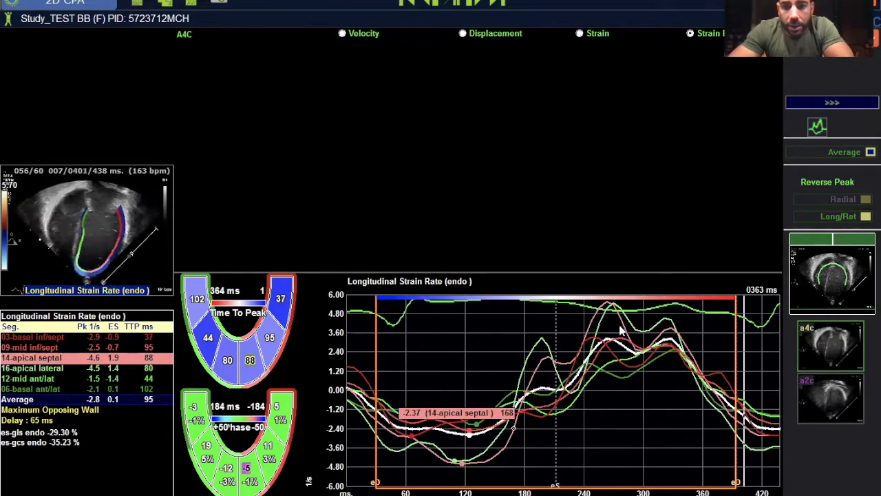
mouse_move(609, 343)
mouse_move(675, 342)
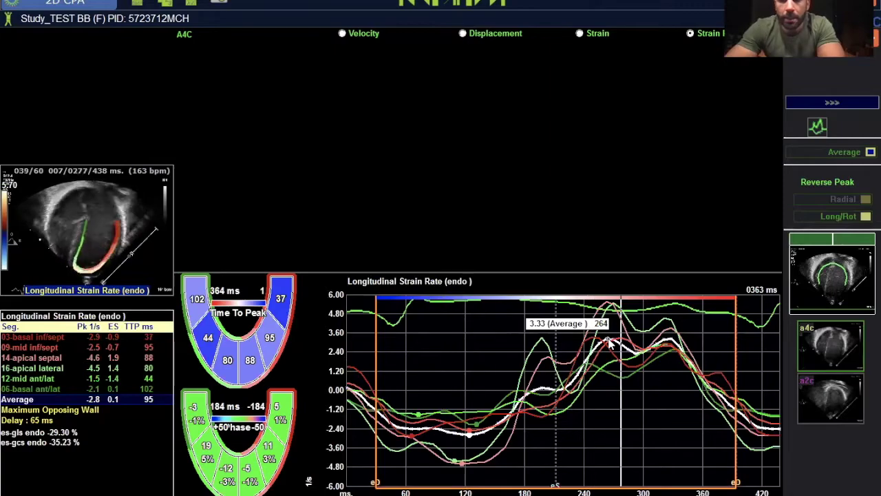
left_click(622, 308)
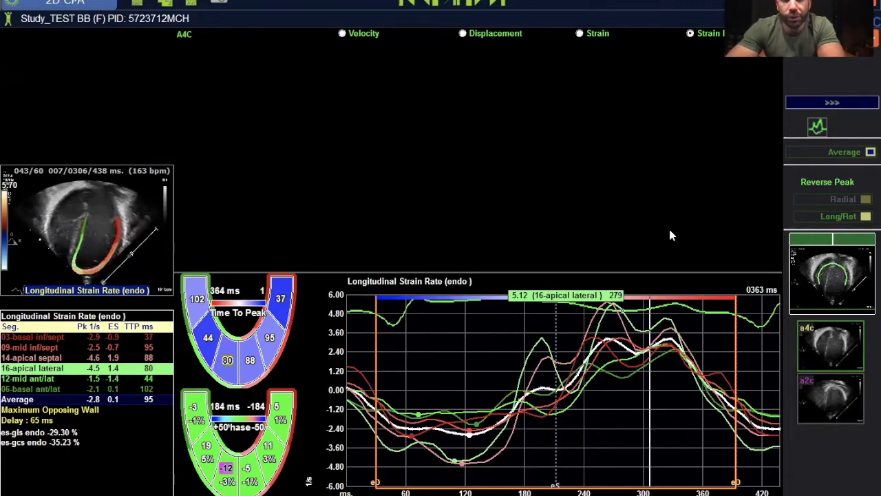
Step: Show the a4c displacement curves and examine the transverse and longitudinal displacement of the segments
left_click(462, 33)
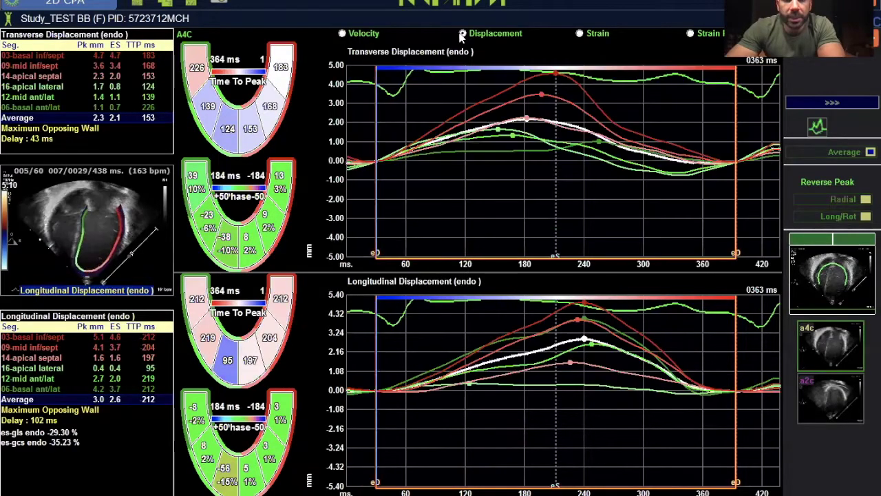
left_click(378, 159)
left_click(378, 163)
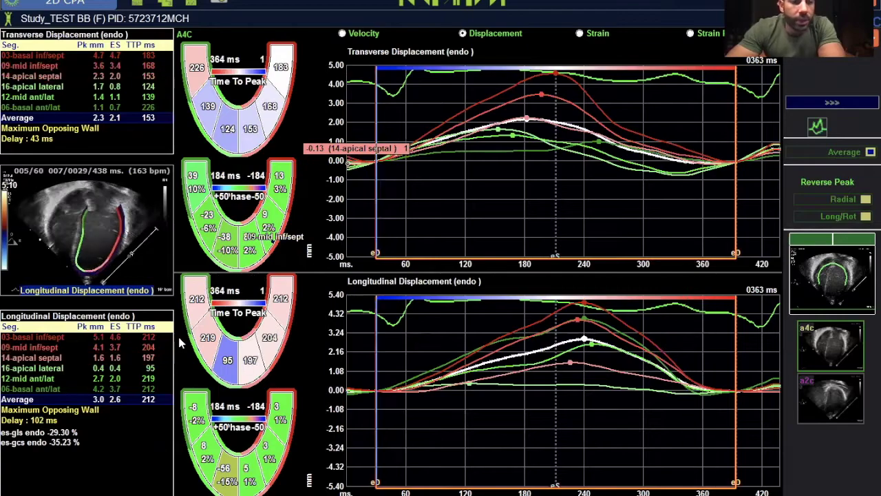
left_click(98, 317)
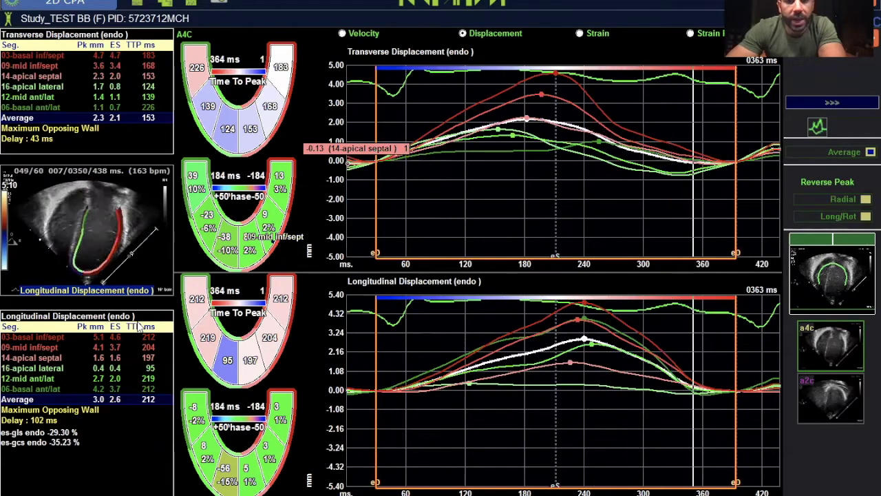
Step: Examine the a4c transverse and longitudinal velocity curves, and return to the strain and strain rate curves
left_click(350, 34)
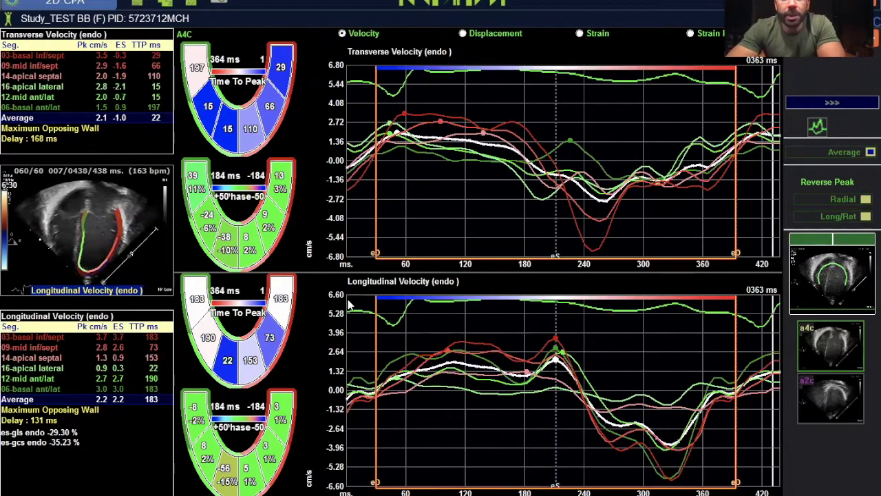
left_click(470, 390)
left_click(503, 133)
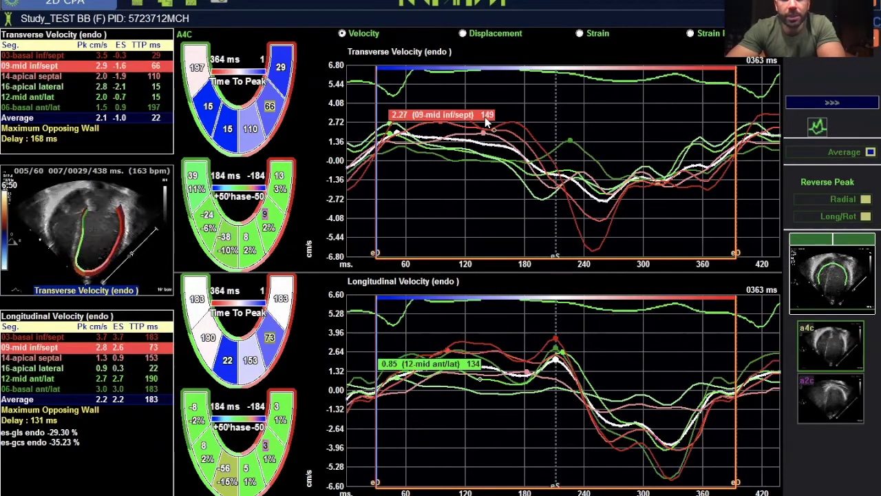
left_click(492, 157)
left_click(524, 141)
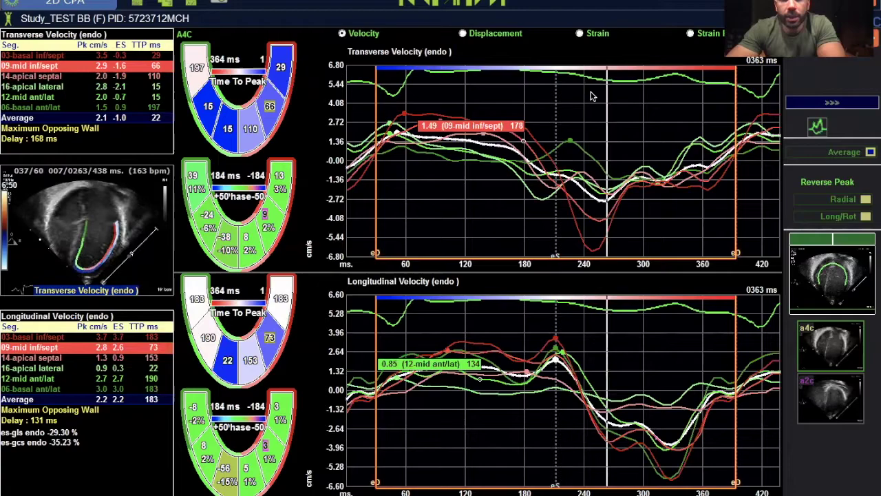
left_click(582, 34)
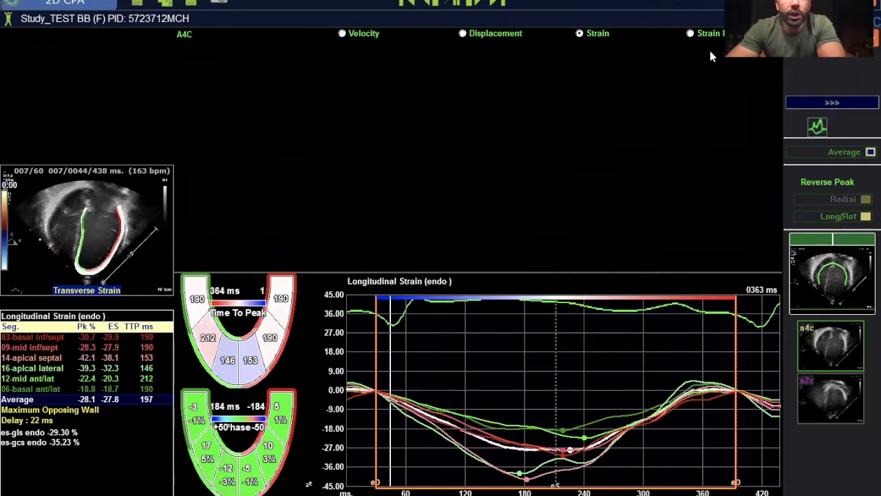
left_click(712, 34)
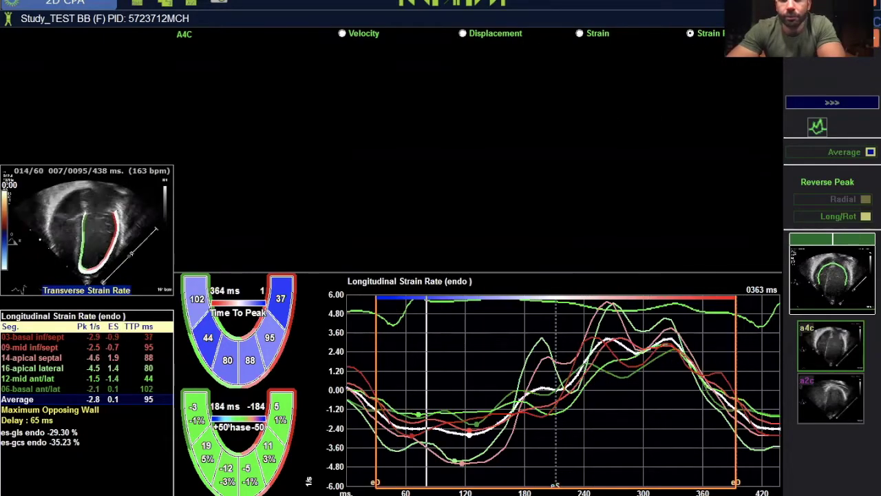
Step: Open the a3c clip for cycle timing and move the start of the analysed period to frame 125
left_click(809, 125)
left_click(830, 443)
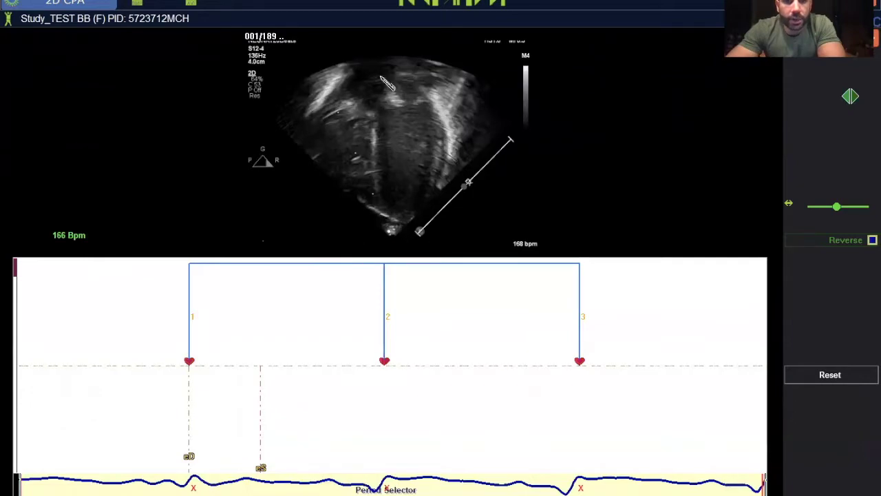
left_click(454, 4)
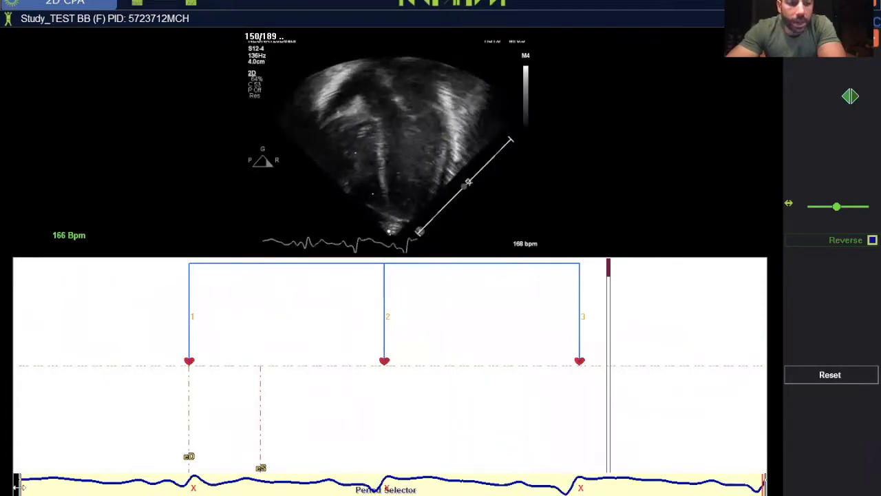
left_click_drag(165, 487, 355, 488)
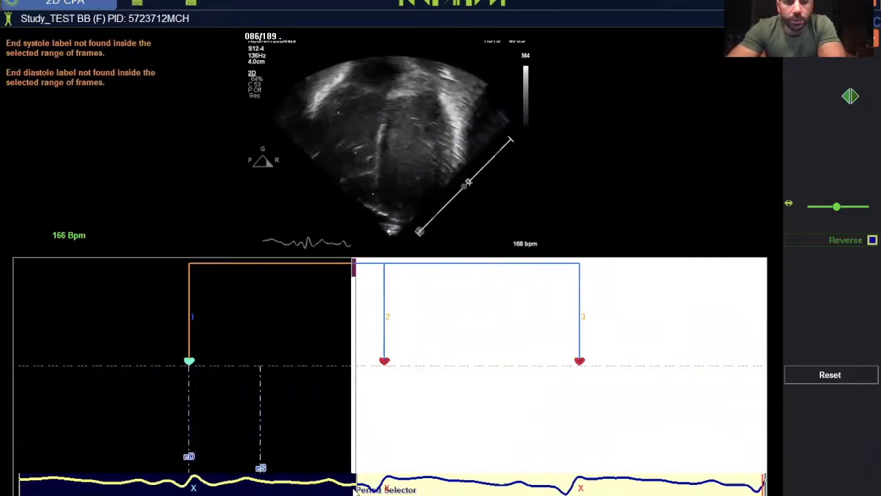
left_click_drag(416, 485, 508, 477)
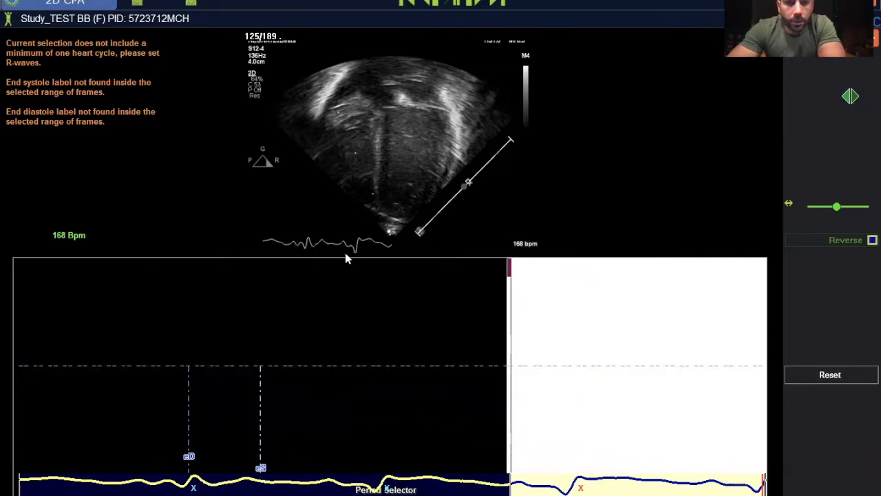
Step: Draw an M-mode line along the a3c ECG trace and set R-waves at the start and end of the last heart cycle
left_click_drag(348, 250, 469, 252)
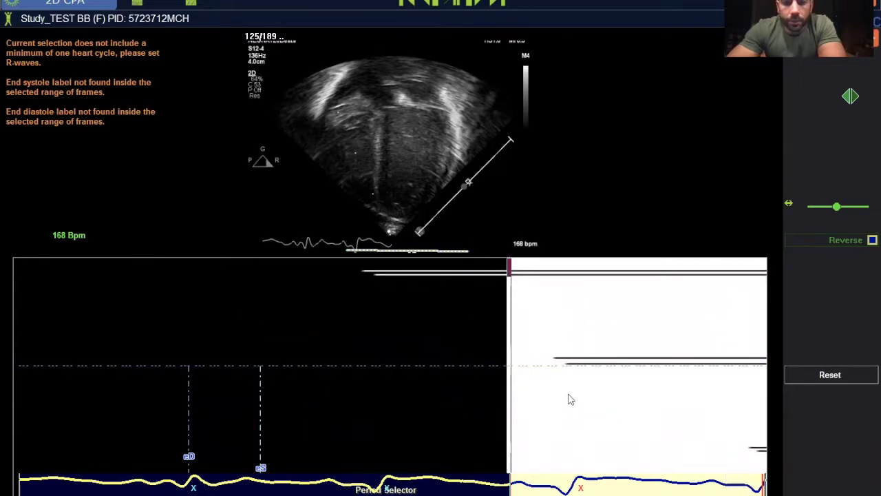
left_click(552, 372)
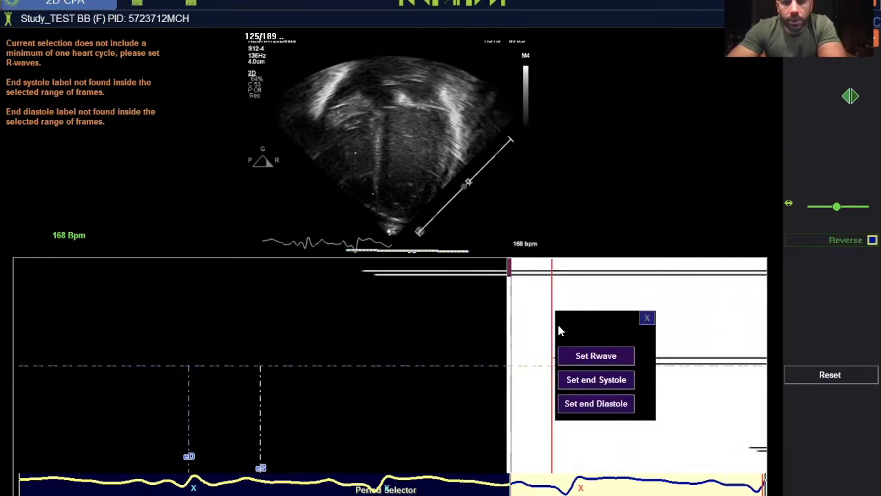
left_click(569, 359)
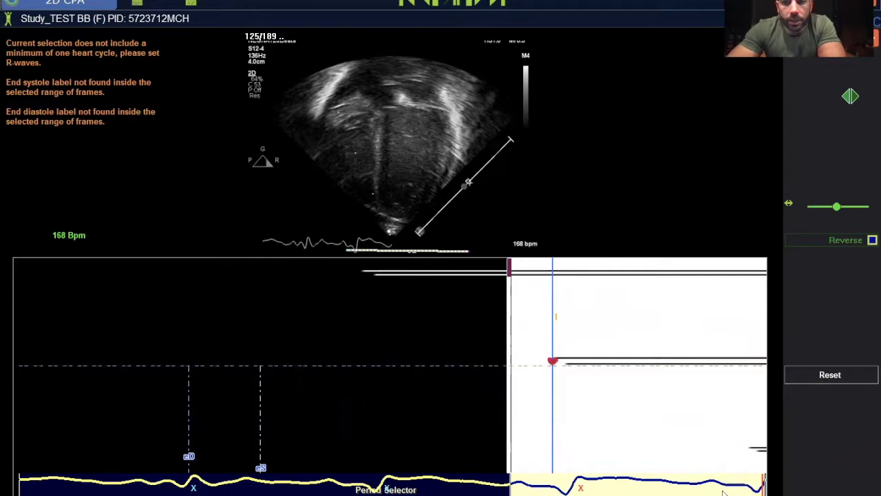
left_click(751, 454)
left_click(680, 356)
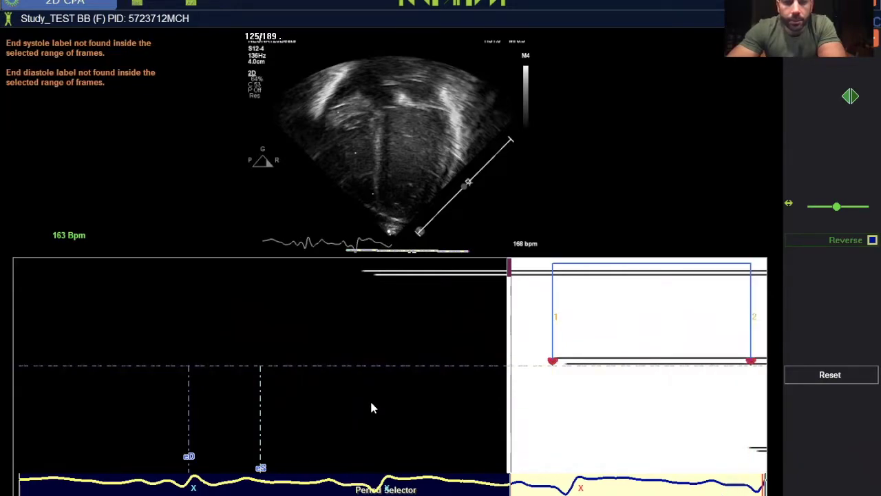
Step: Place the a3c end-diastole marker at frame 137 and the end-systole marker at frame 161, keeping the analysed period up to the clip's end
left_click_drag(760, 485, 557, 480)
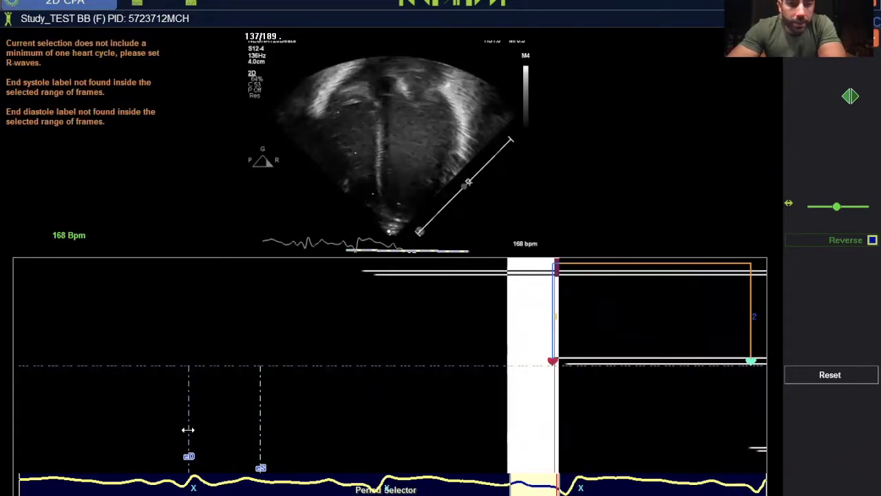
left_click_drag(373, 417, 545, 420)
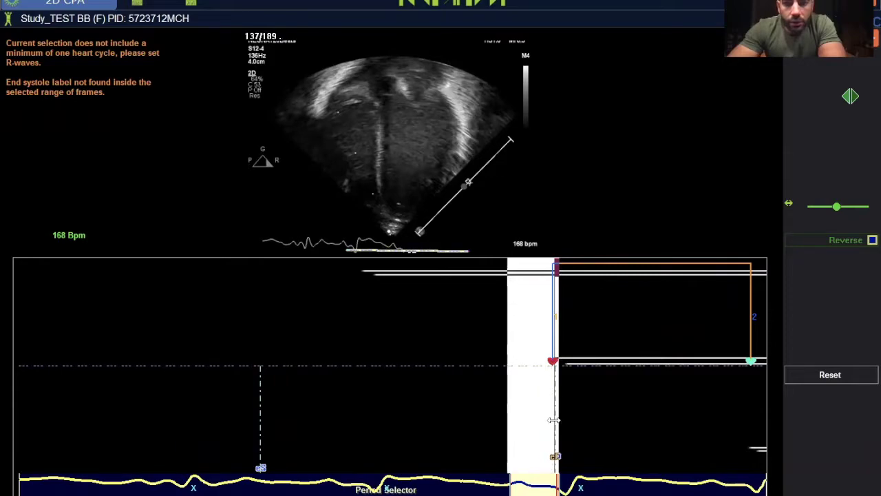
left_click_drag(557, 480, 650, 460)
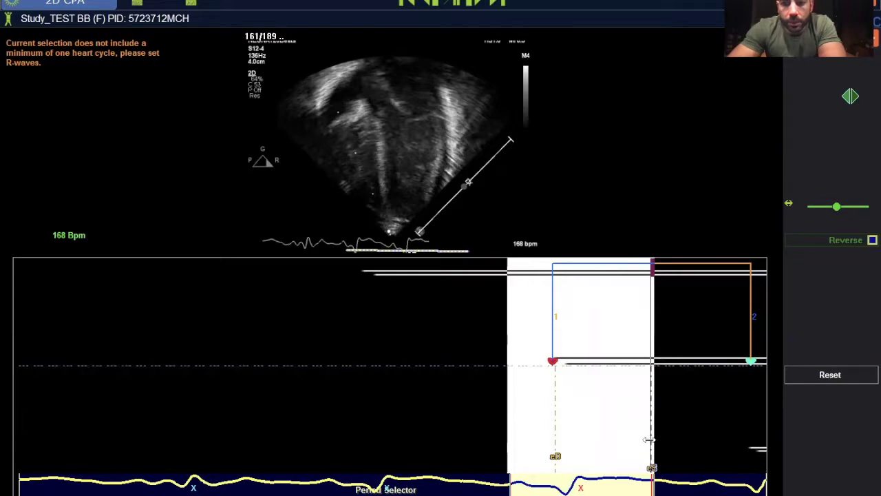
left_click_drag(652, 485, 792, 485)
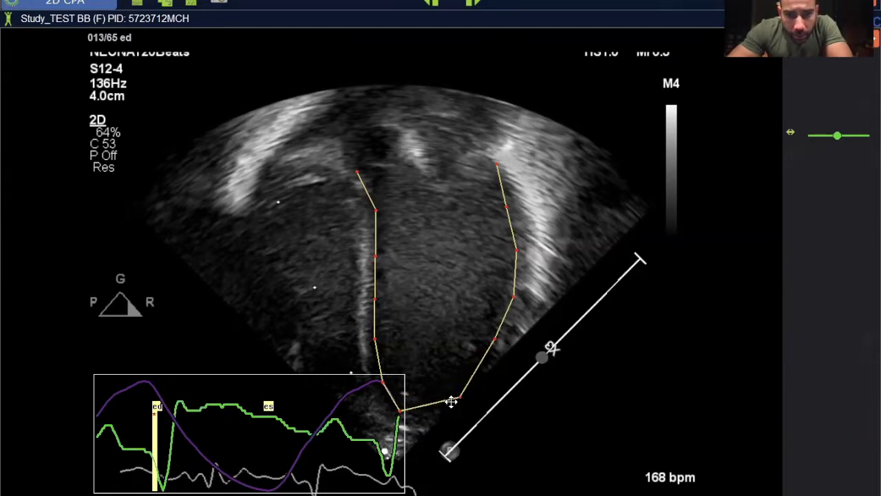
Step: Adjust the apical and lateral wall points of the a3c end-diastolic contour and accept the tracing
left_click_drag(451, 402, 447, 406)
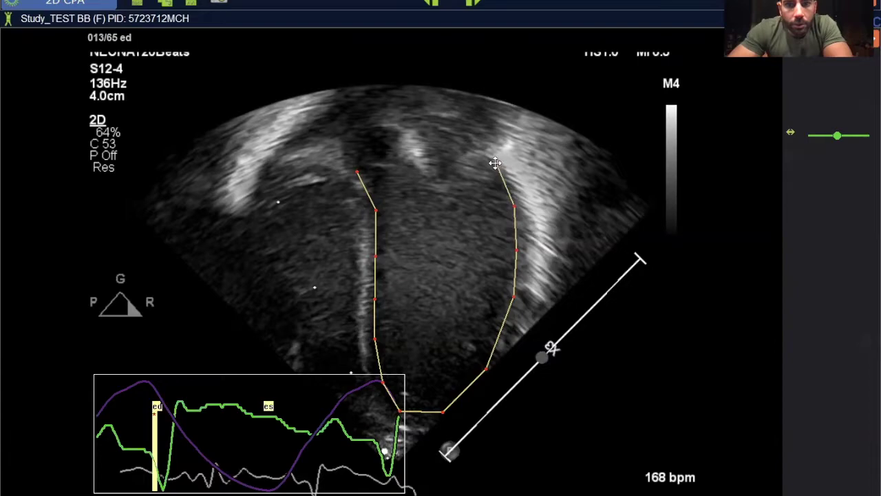
left_click(471, 191)
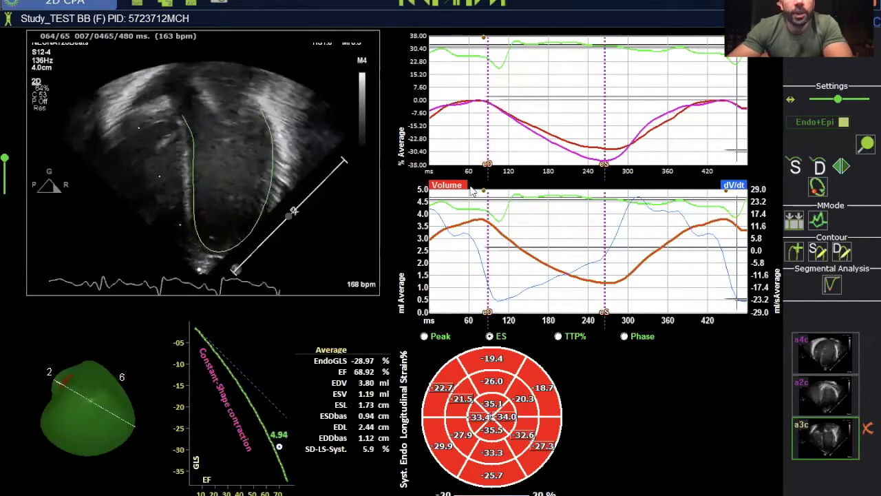
Step: Check the a3c contour tracking in the enlarged image, and rotate the 3D ventricle model to inspect it from several sides
left_click(867, 144)
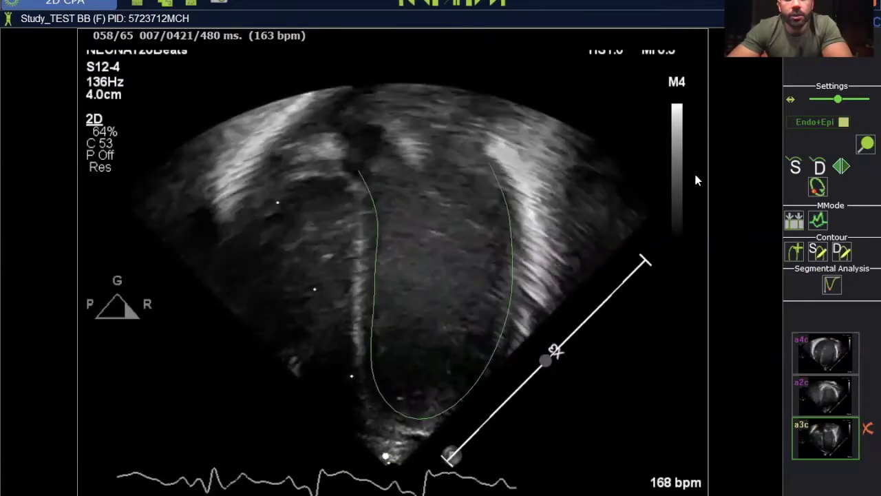
left_click(866, 143)
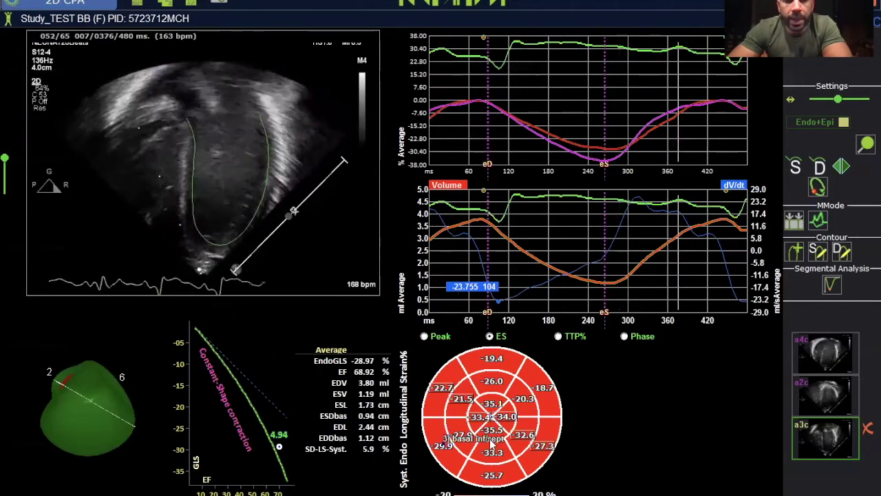
mouse_move(81, 402)
left_mouse_down()
mouse_move(109, 365)
mouse_move(110, 396)
mouse_move(80, 386)
mouse_move(82, 407)
left_mouse_up()
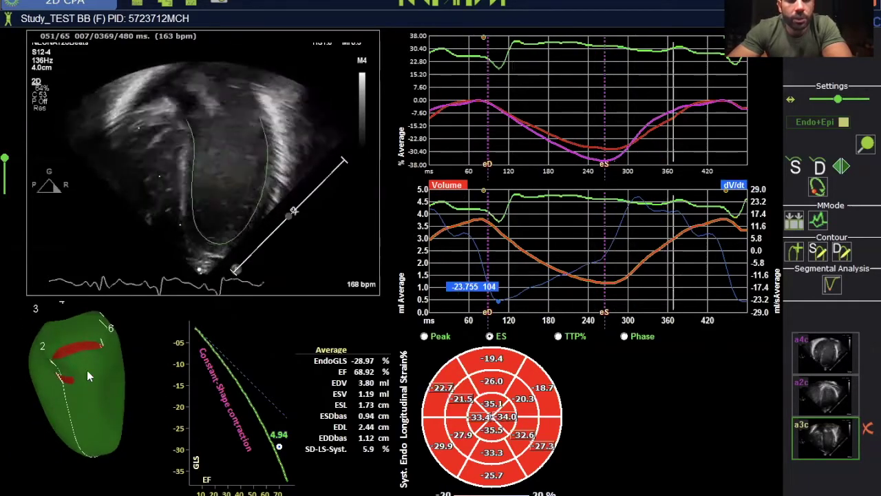
left_click_drag(87, 376, 112, 470)
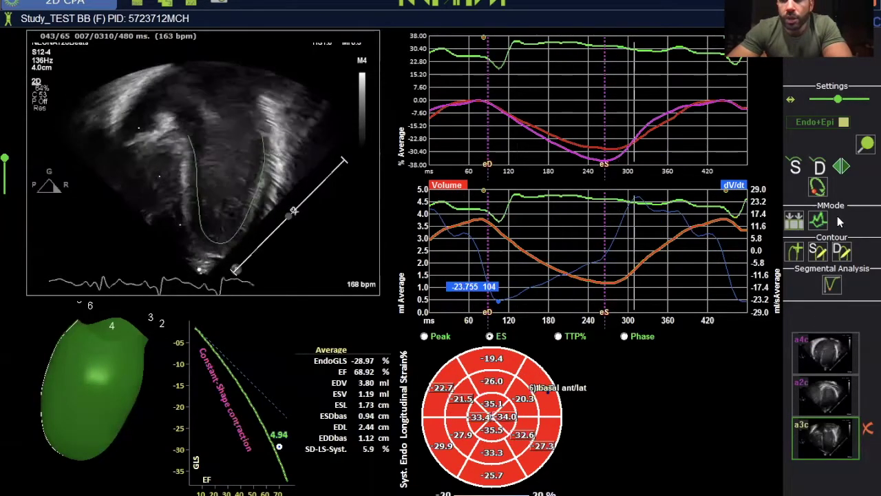
Step: Open the a3c segmental analysis and examine the longitudinal strain and strain rate curves
left_click(826, 475)
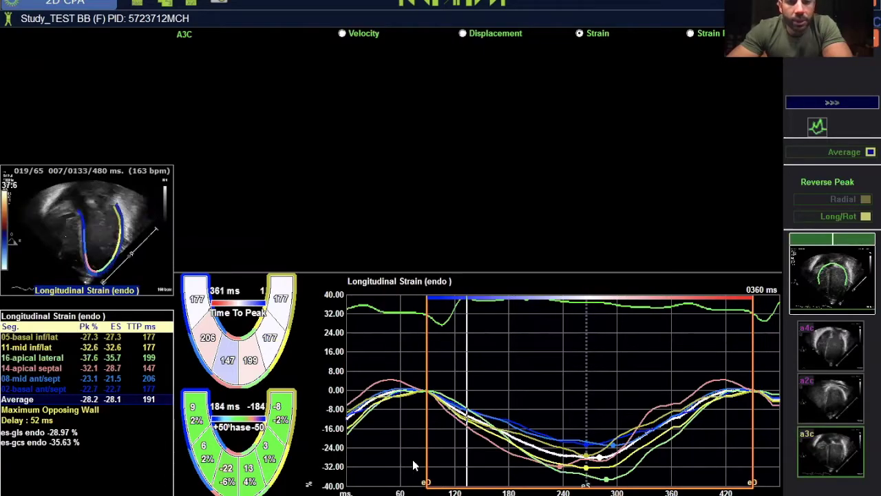
mouse_move(602, 460)
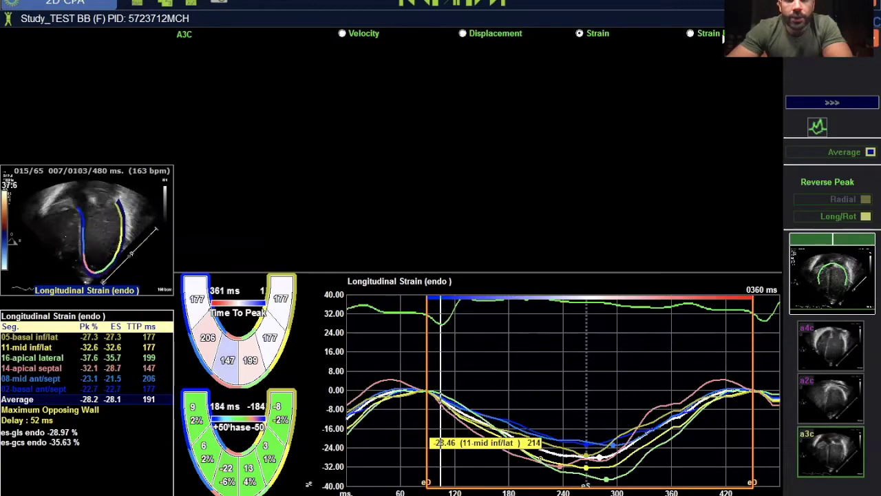
left_click(691, 33)
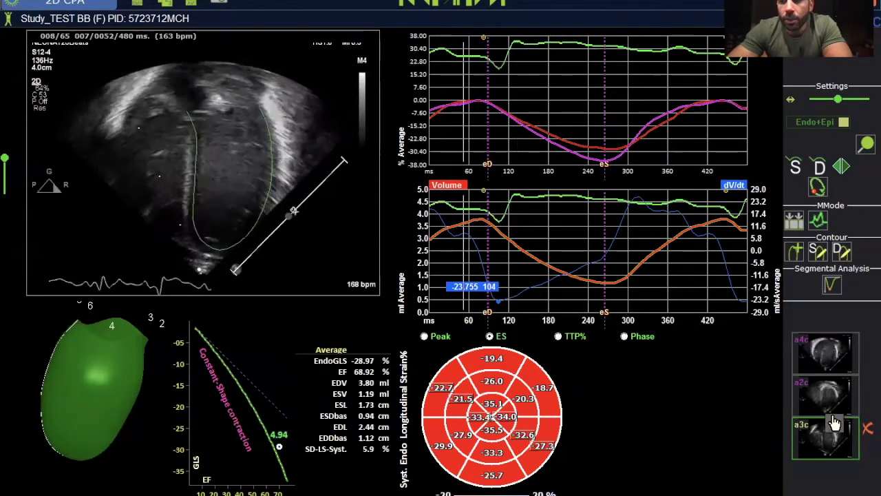
Step: Delete the a3c and a2c contours, and switch to the a4c view with its image enlarged
left_click(866, 431)
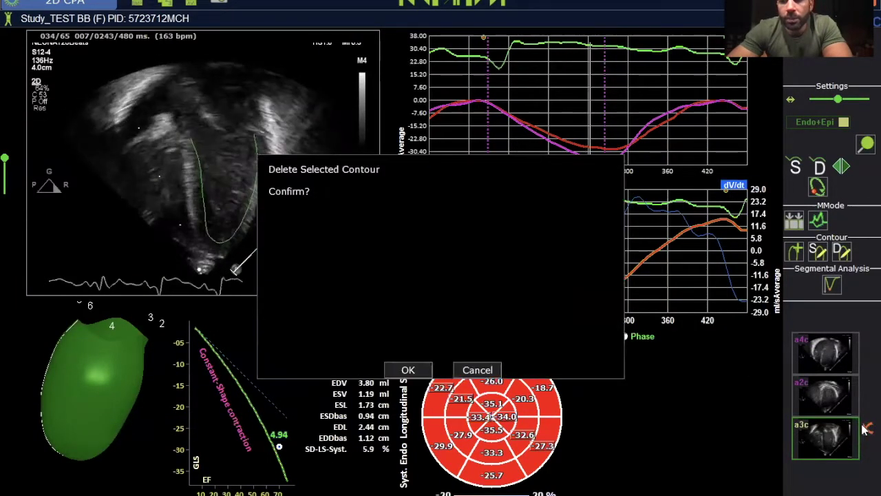
left_click(407, 370)
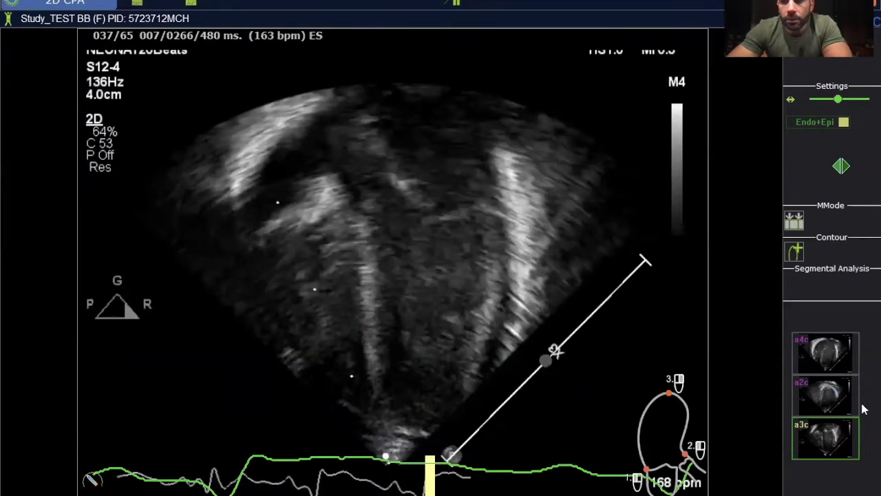
left_click(861, 406)
left_click(867, 387)
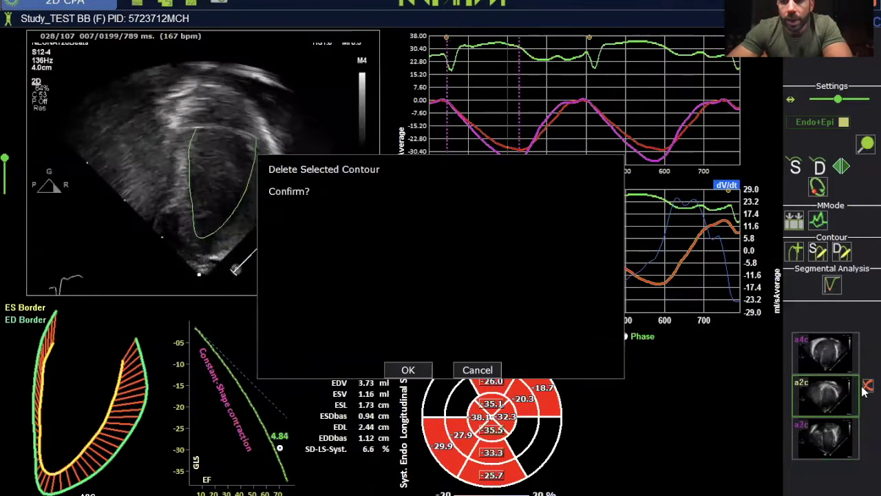
left_click(428, 371)
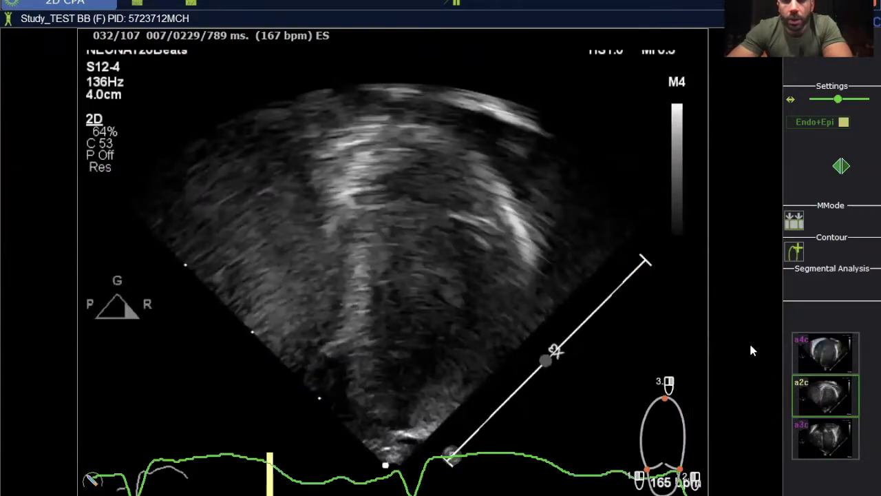
left_click(854, 371)
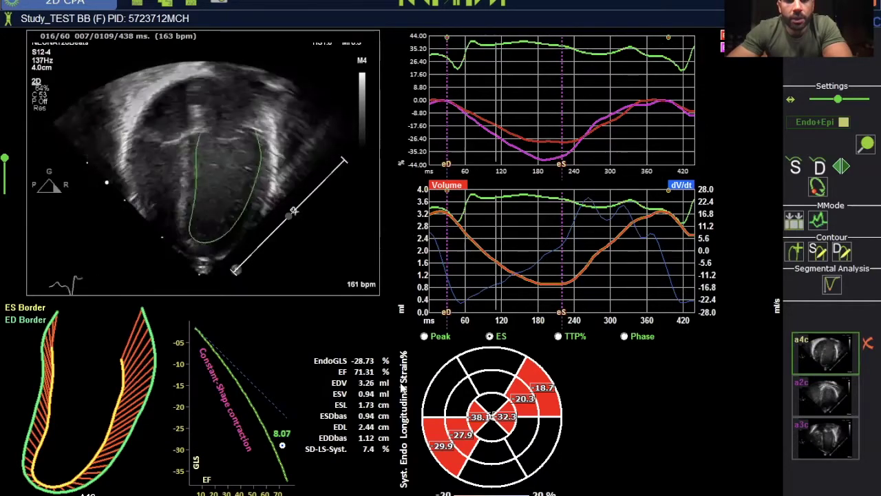
left_click(866, 145)
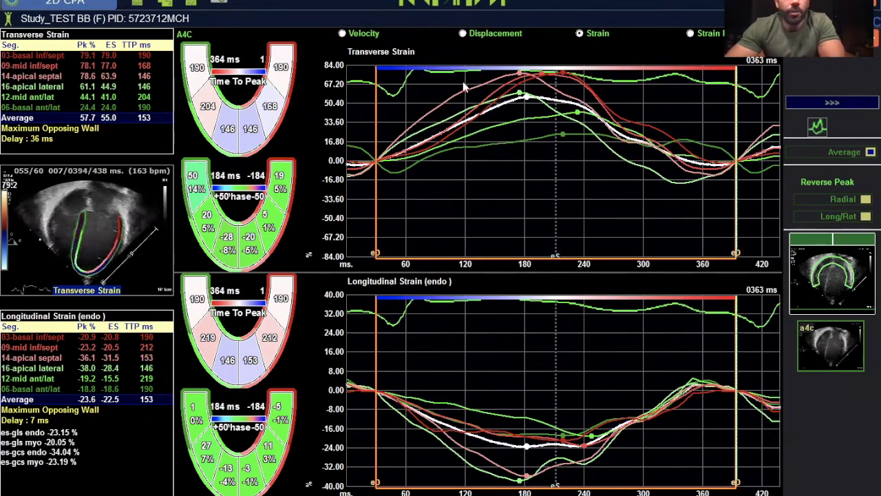
Step: Examine the a4c transverse and longitudinal strain rate curves, and set the image's colour overlay to Longitudinal Strain Rate (endo)
mouse_move(22, 196)
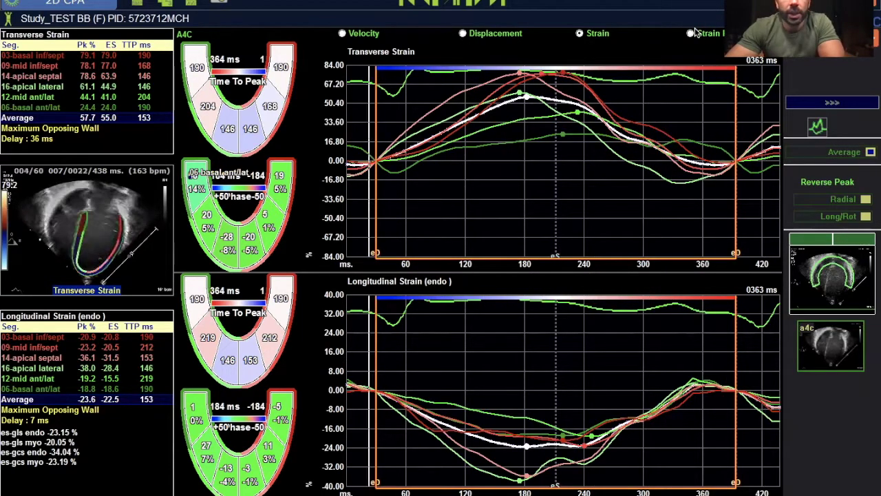
left_click(690, 33)
mouse_move(77, 292)
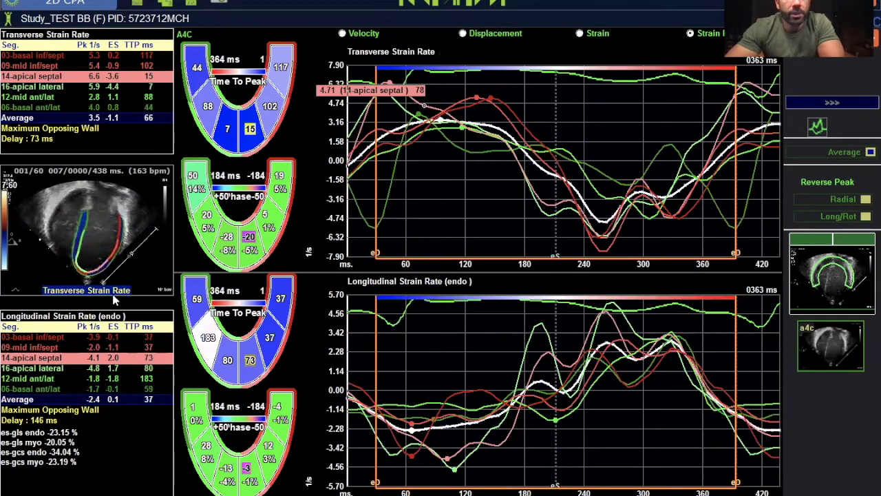
left_click(77, 292)
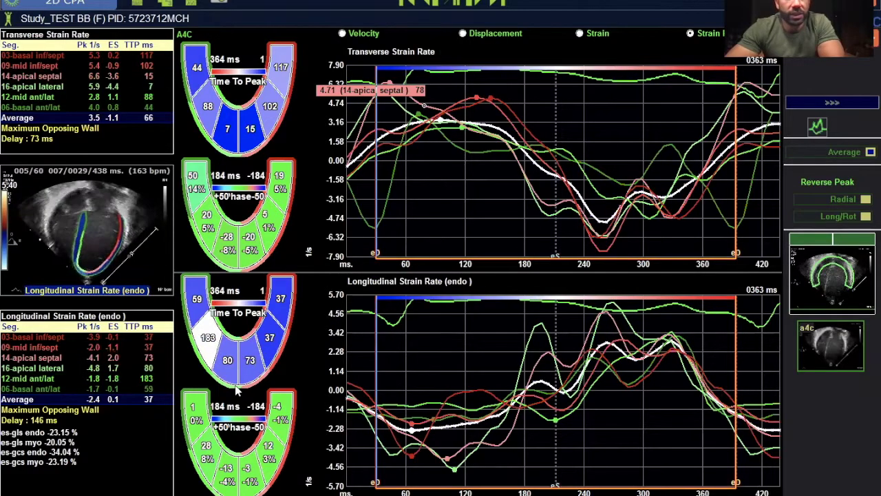
Step: Return to the a4c overview and compare the TTP% and ES bull's-eye plots
left_click(739, 138)
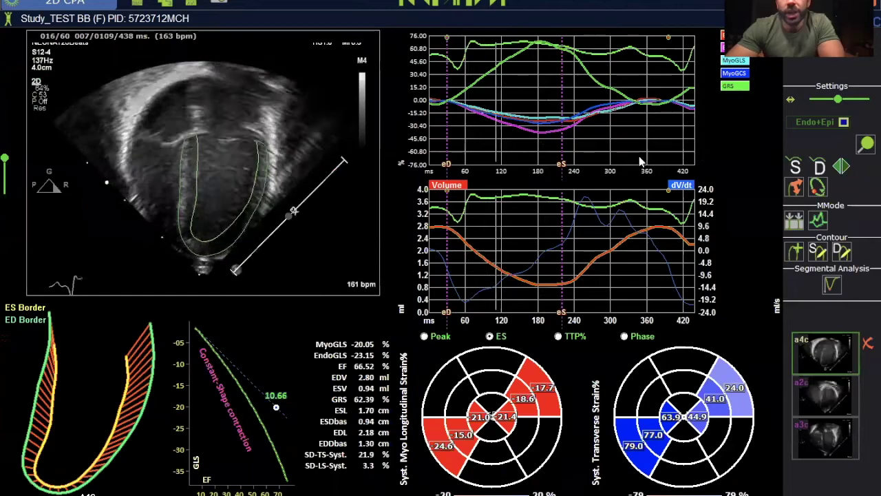
left_click(558, 336)
left_click(491, 336)
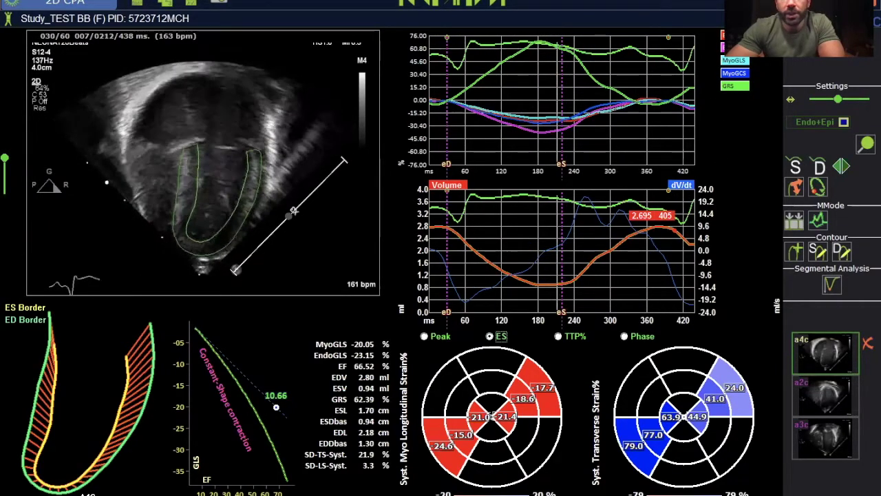
Step: Exit the strain analysis, saving the bookmark and the measurements
key("Escape")
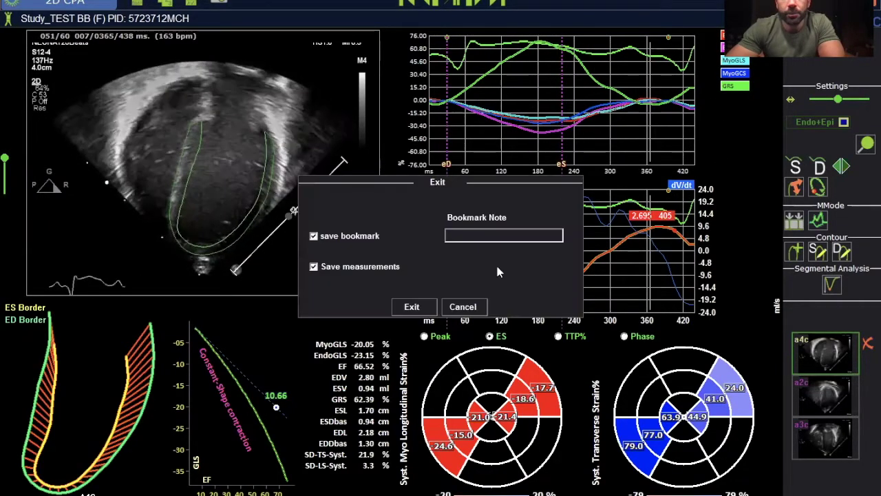
left_click(411, 307)
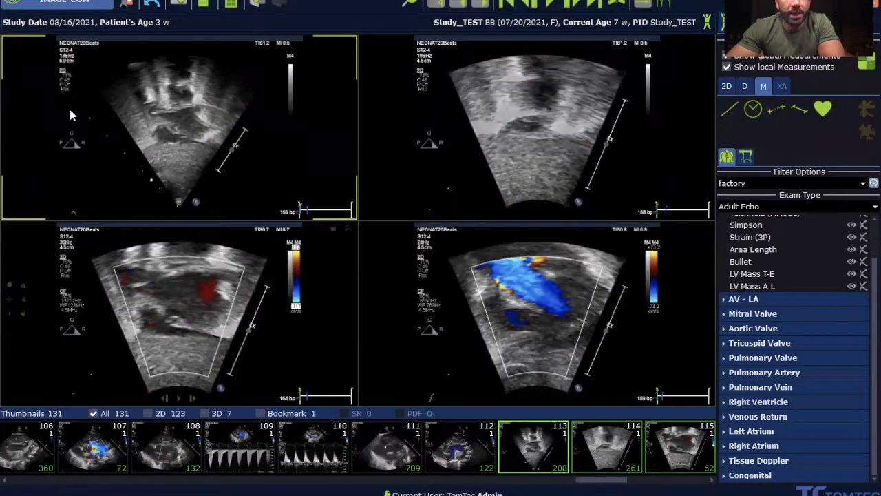
Step: Start a 2D Cardiac Performance Analysis with clip 95 assigned to the RV view
right_click(532, 435)
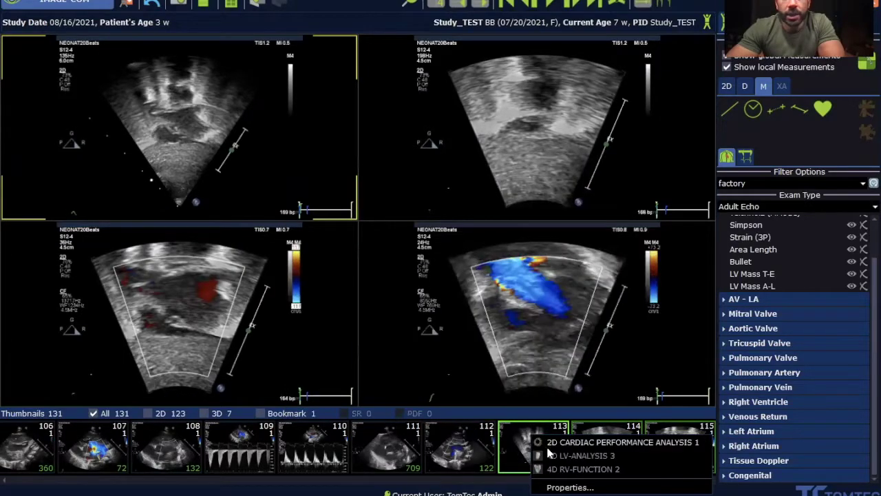
left_click(558, 444)
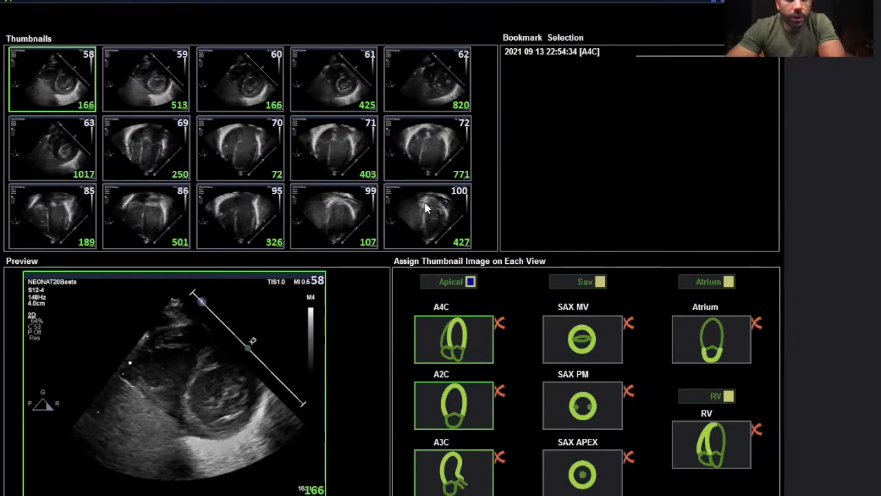
left_click(261, 228)
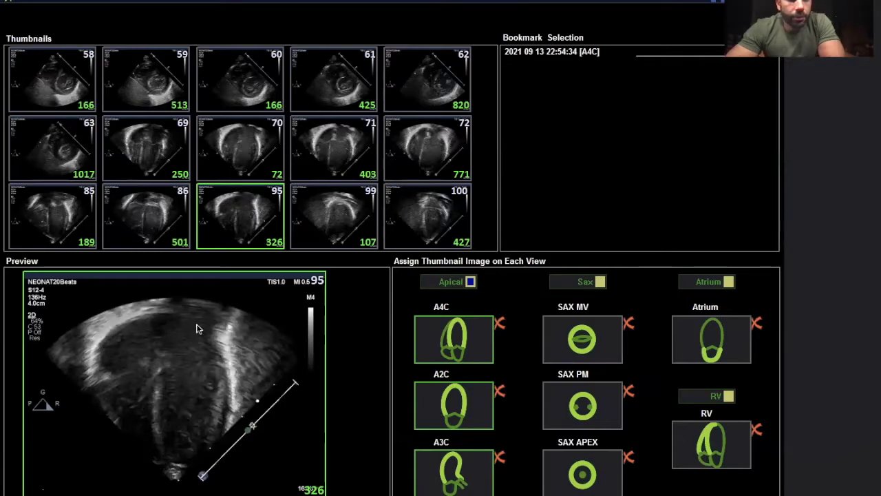
left_click(154, 437)
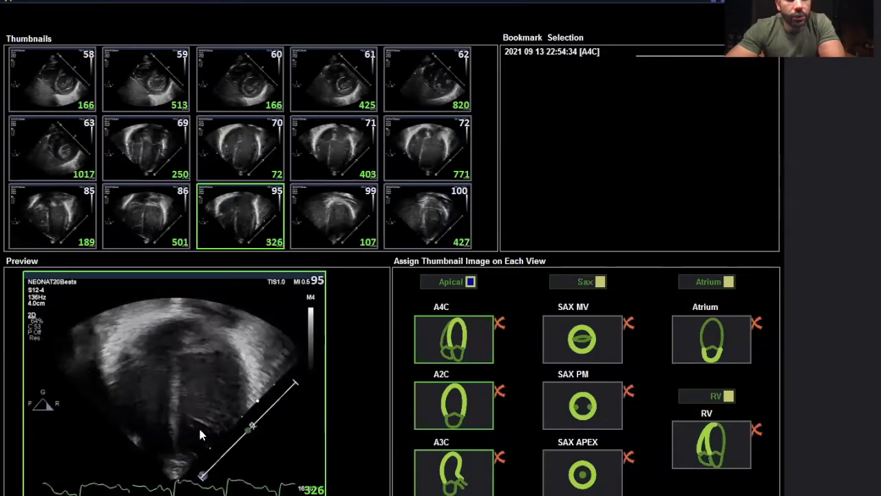
left_click(715, 441)
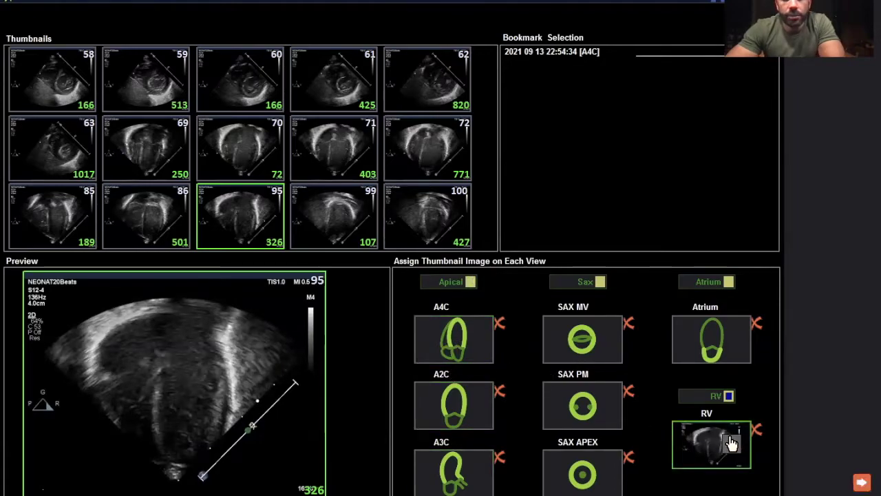
left_click(861, 482)
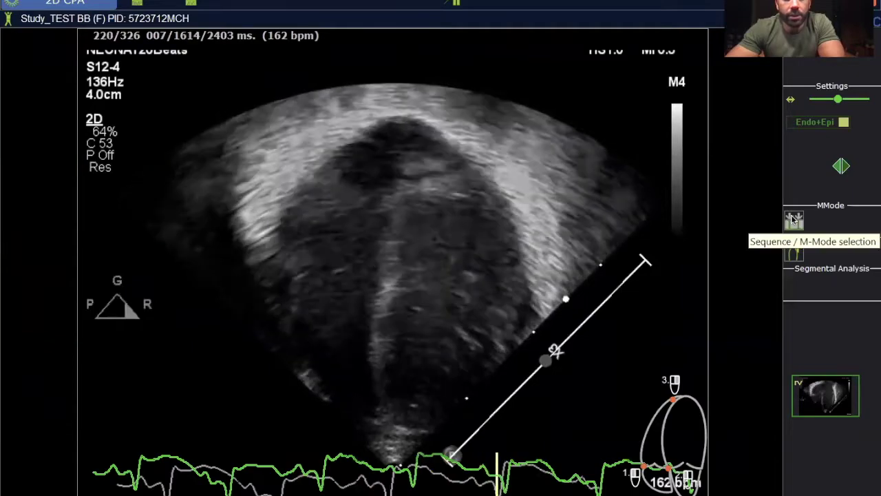
Step: Limit the analysis period of the RV clip to start just before beat 2 and end just after beat 4
left_click(795, 220)
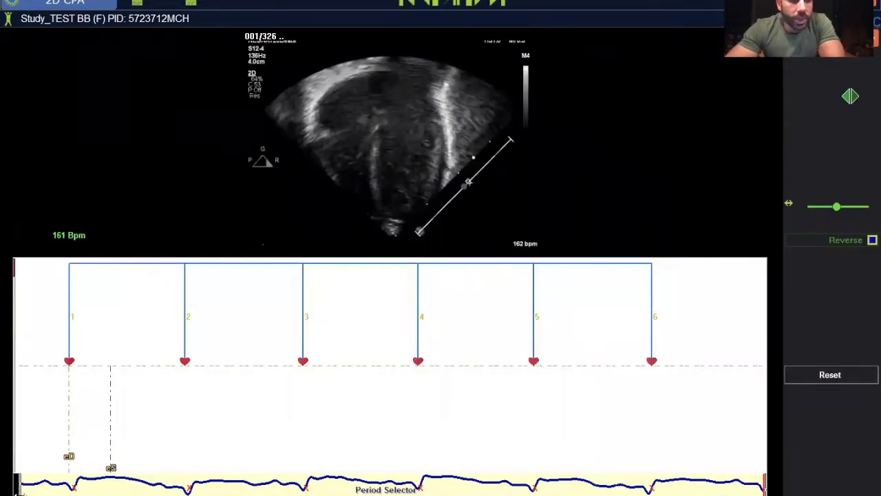
left_click_drag(25, 491, 181, 484)
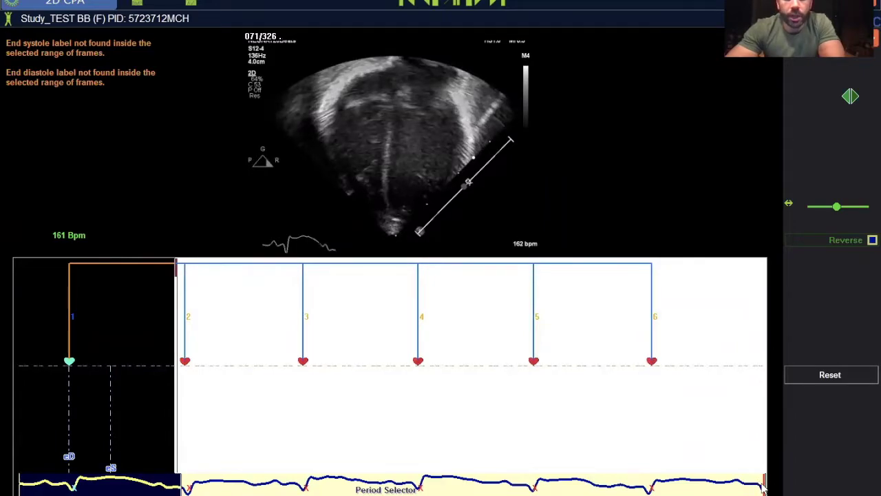
left_click_drag(764, 484, 427, 449)
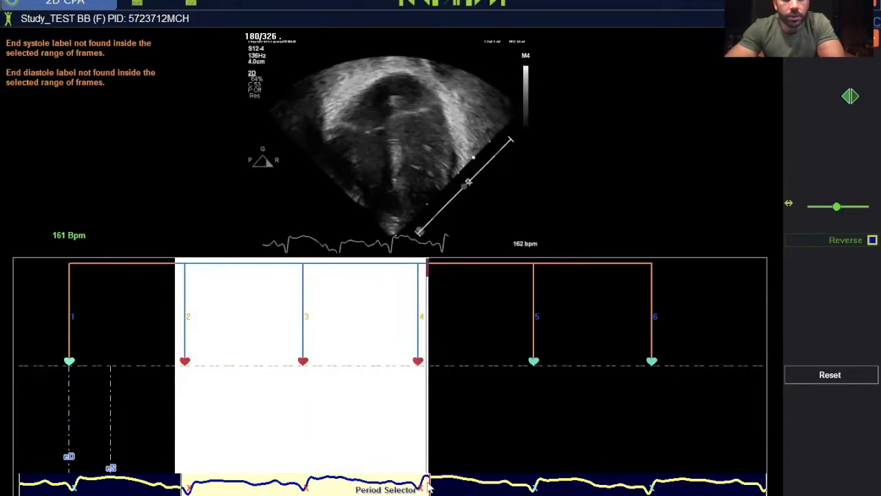
mouse_move(431, 486)
left_mouse_down()
mouse_move(560, 484)
mouse_move(426, 476)
left_mouse_up()
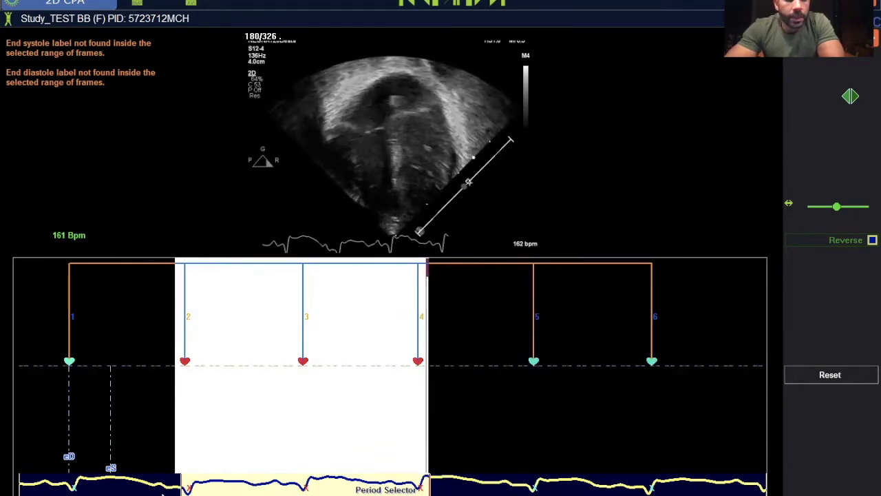
Step: Place the end-diastole marker at beat 2 and the end-systole marker at frame 97, keeping both inside the selected period
mouse_move(182, 489)
left_mouse_down()
mouse_move(199, 489)
mouse_move(179, 488)
mouse_move(189, 488)
left_mouse_up()
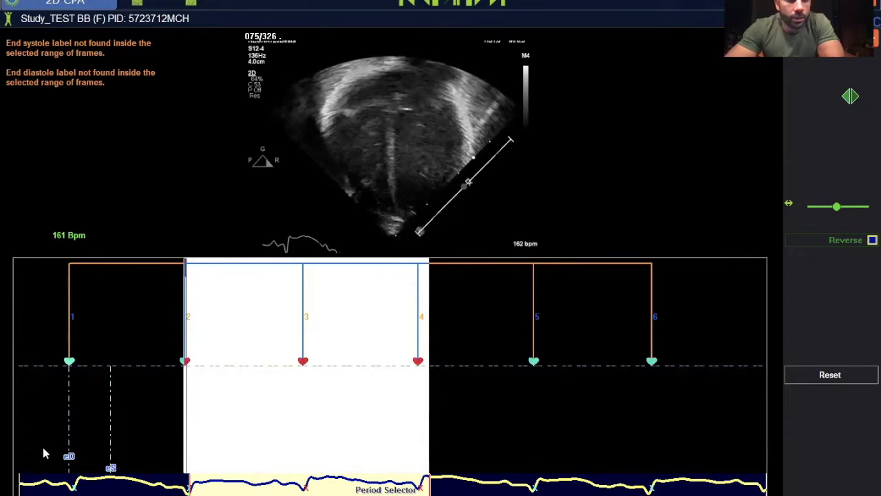
left_click_drag(156, 438, 190, 439)
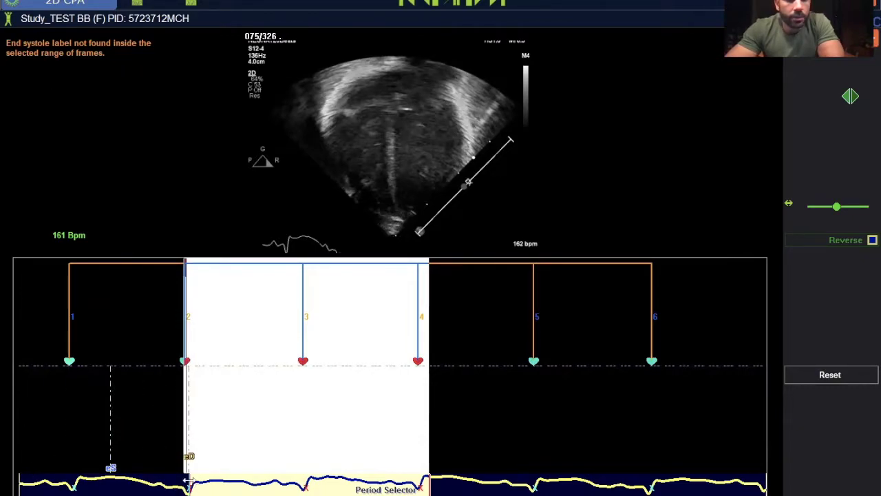
mouse_move(207, 480)
left_mouse_down()
mouse_move(249, 479)
mouse_move(236, 477)
left_mouse_up()
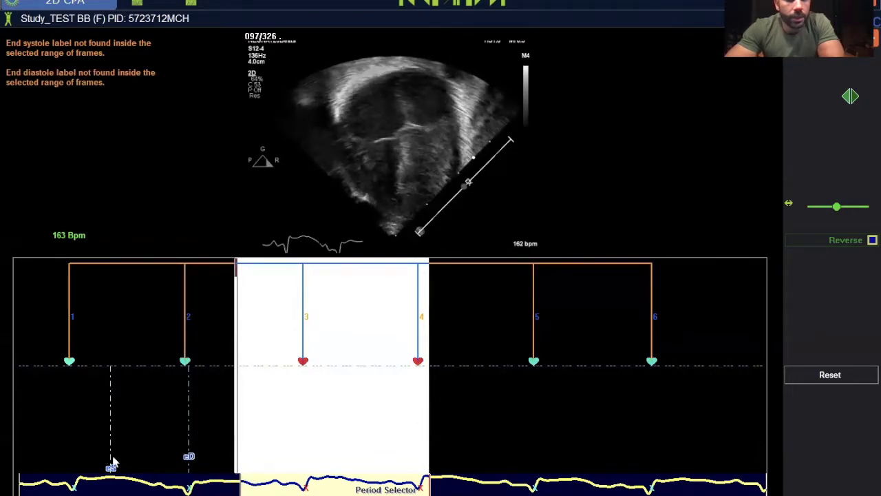
left_click_drag(234, 442, 237, 443)
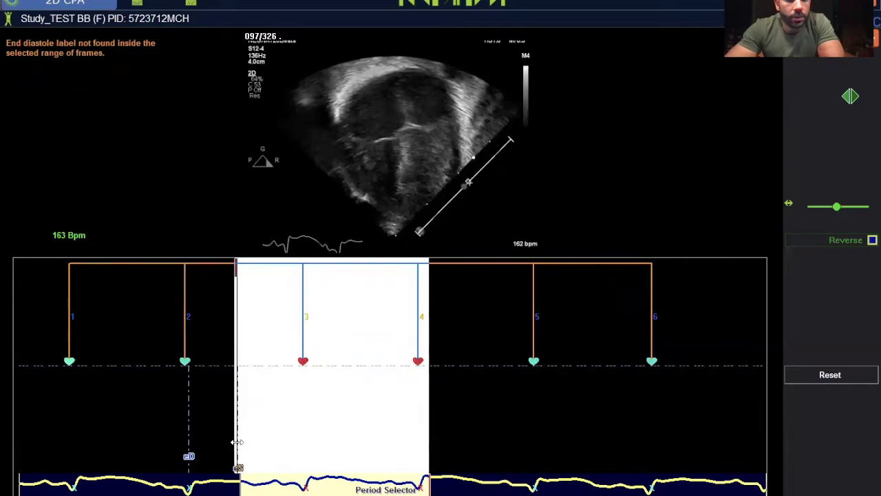
left_click_drag(179, 477, 176, 478)
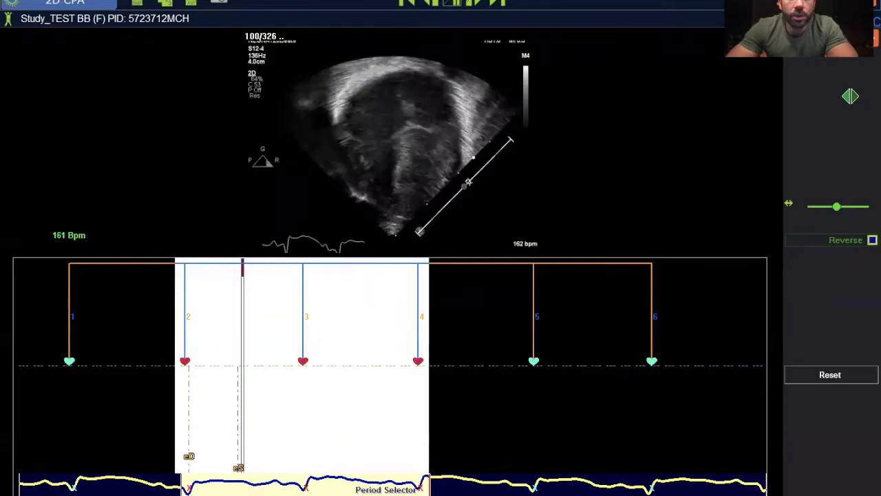
Step: Set the period to start just before beat 3, with end diastole at beat 3 and end systole at frame 145, and apply the timing
left_click_drag(183, 490, 301, 483)
left_click_drag(188, 428, 297, 422)
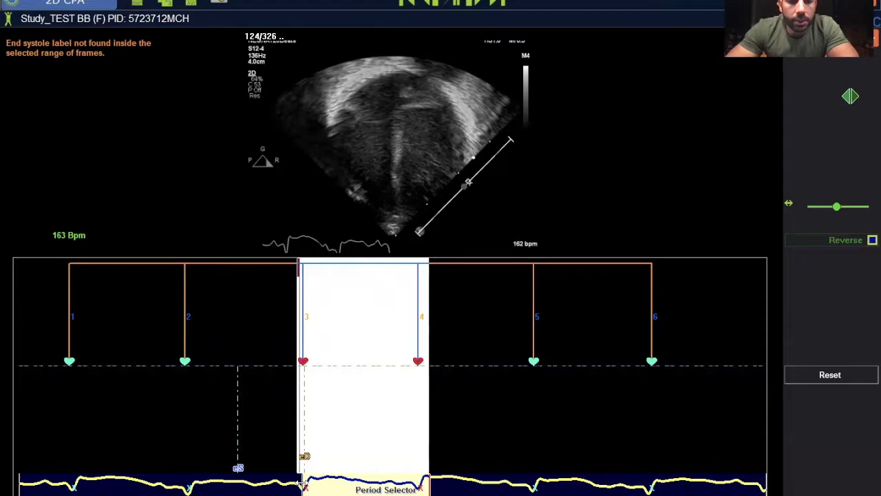
left_click_drag(318, 482, 344, 487)
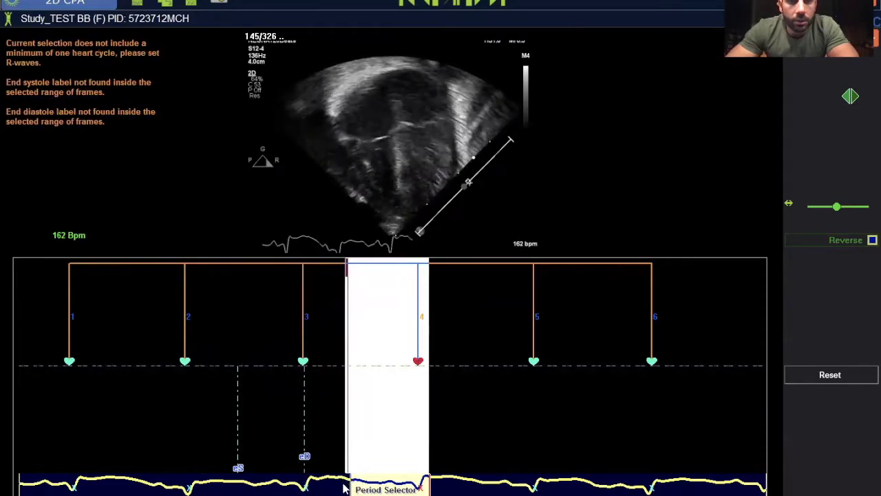
left_click_drag(277, 431, 350, 430)
left_click_drag(285, 475, 300, 475)
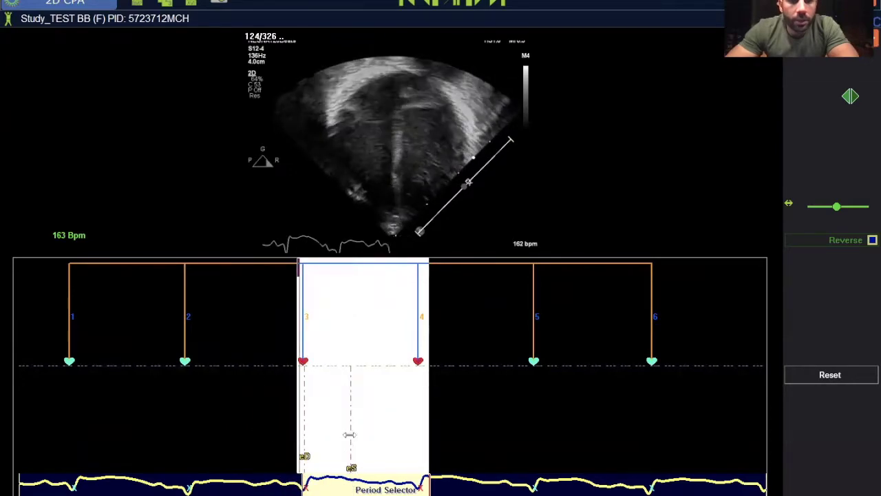
left_click(850, 97)
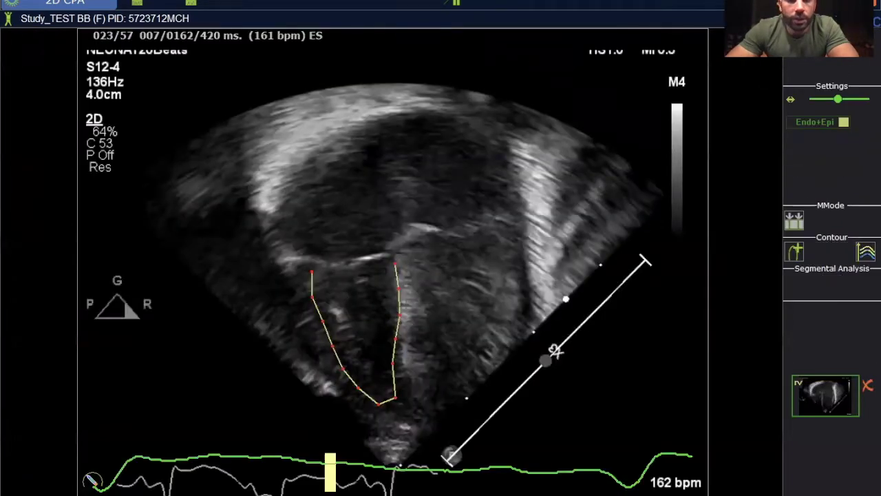
Step: Retrace the RV endocardial contour on the end-systolic frame, from the free-wall annulus around the apex to the septal annulus
left_click(792, 256)
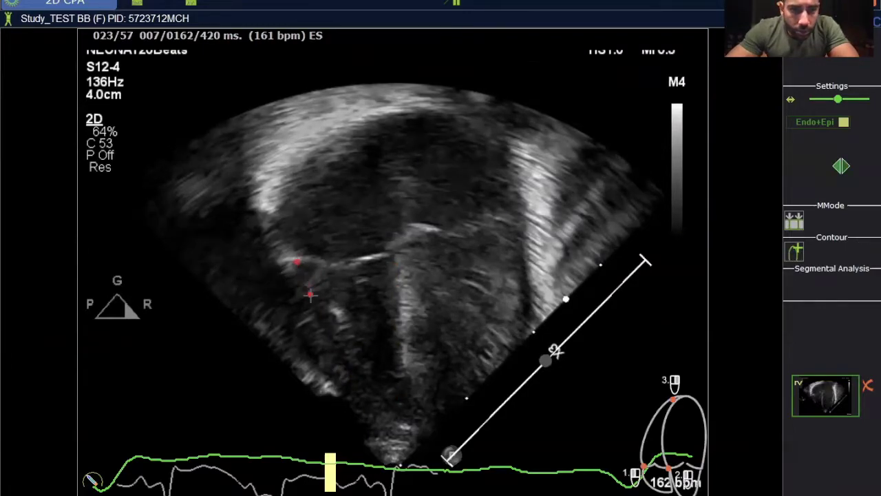
left_click(326, 336)
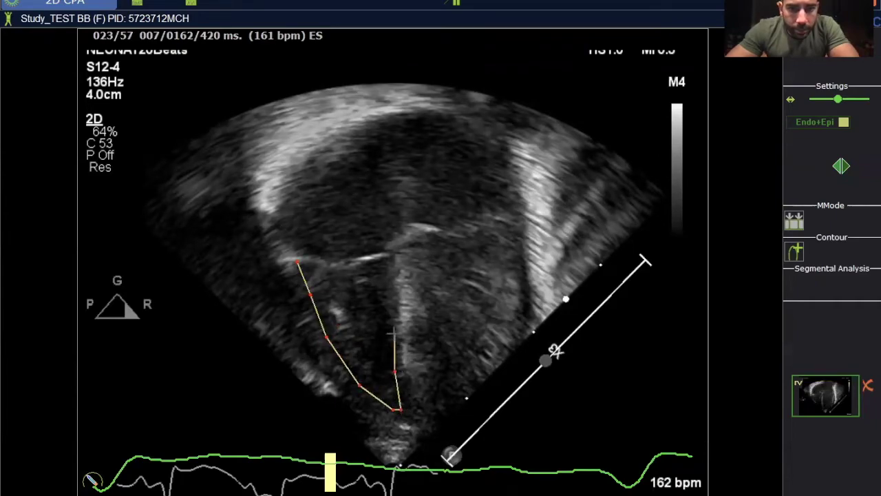
left_click(391, 256)
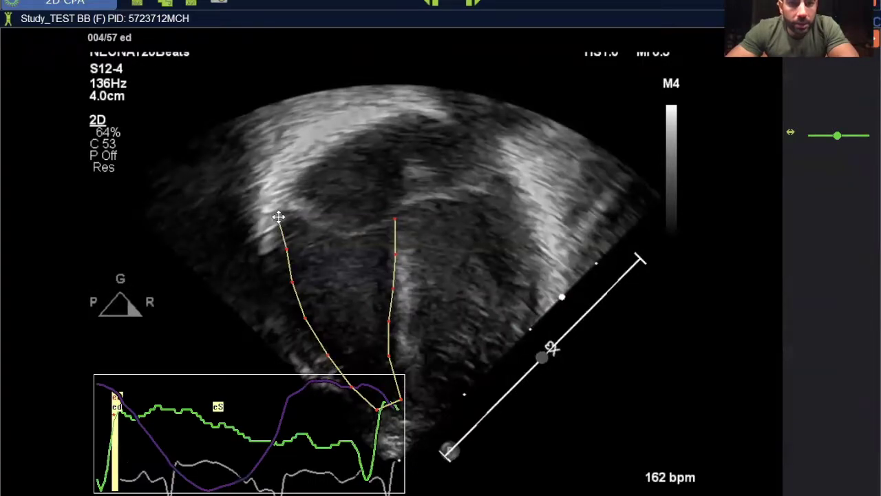
Step: Fit the end-diastolic RV contour to the free wall, apex and septum, and accept it to recalculate the strain
left_click_drag(284, 252, 287, 285)
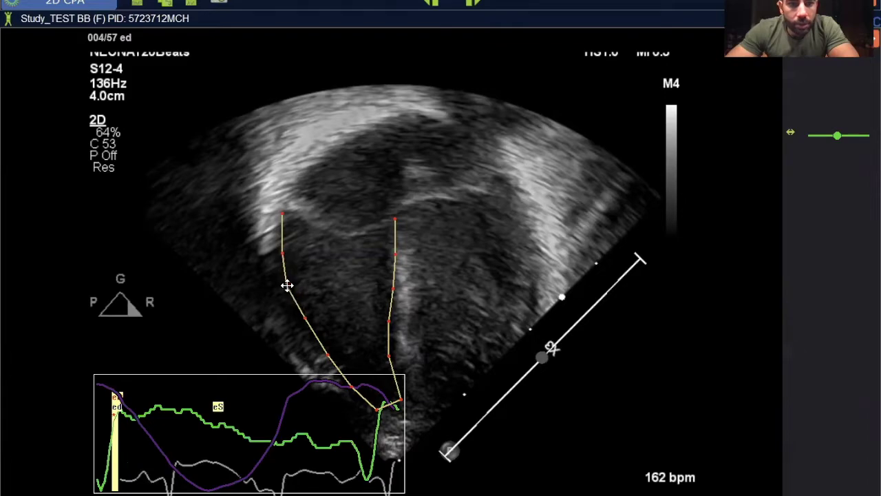
left_click_drag(303, 317, 301, 322)
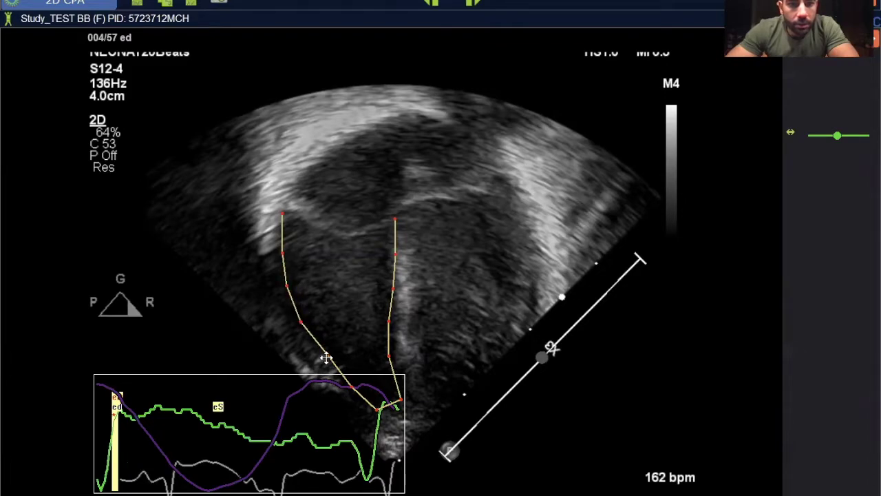
left_click_drag(327, 352, 319, 354)
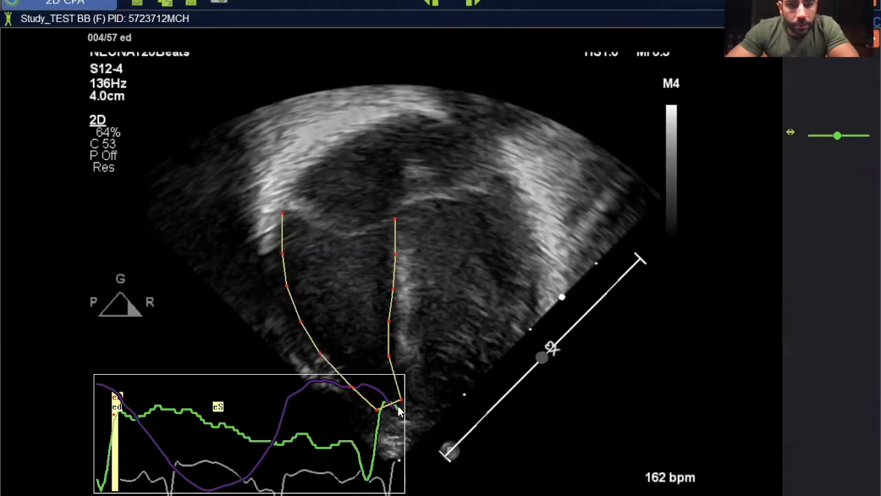
left_click_drag(404, 408, 413, 417)
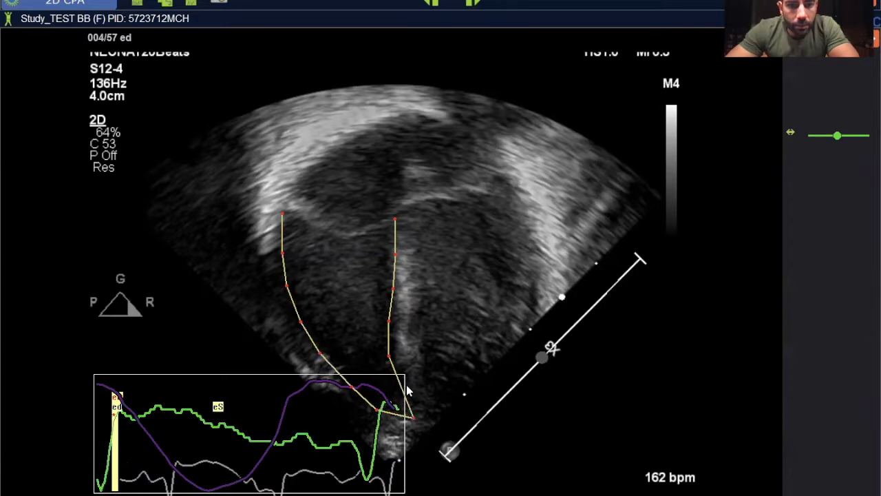
left_click_drag(390, 358, 394, 358)
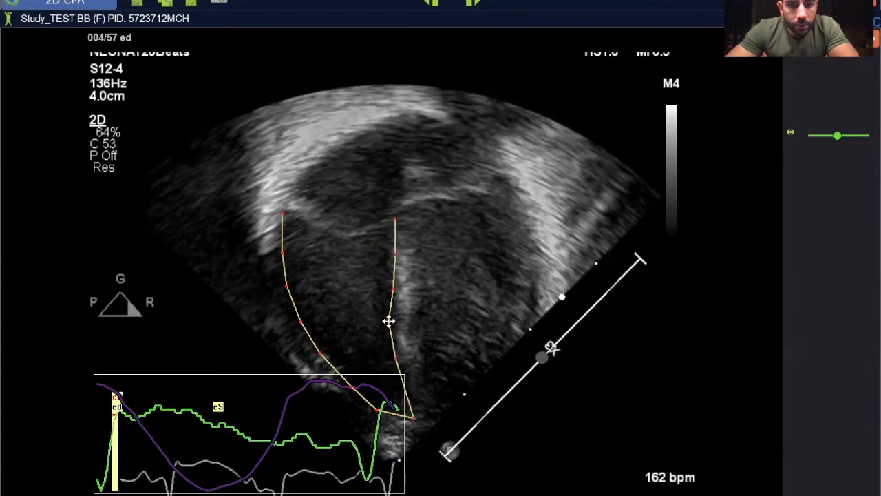
left_click_drag(391, 321, 398, 321)
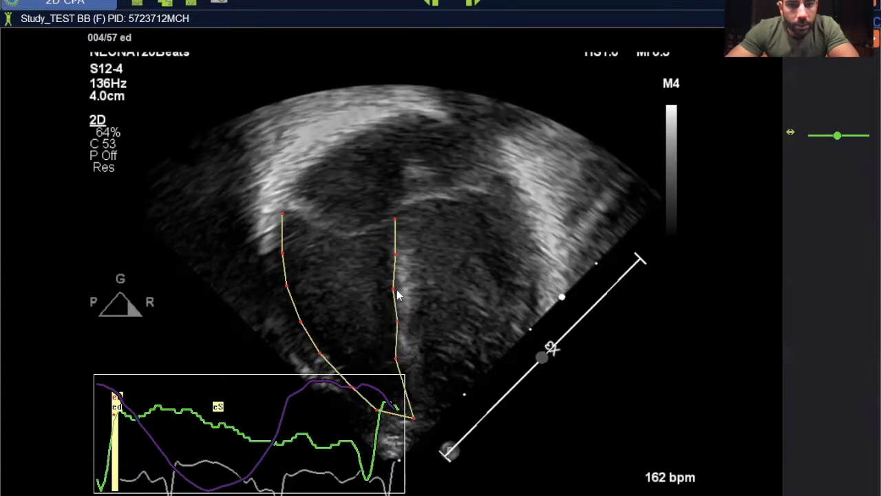
double_click(373, 234)
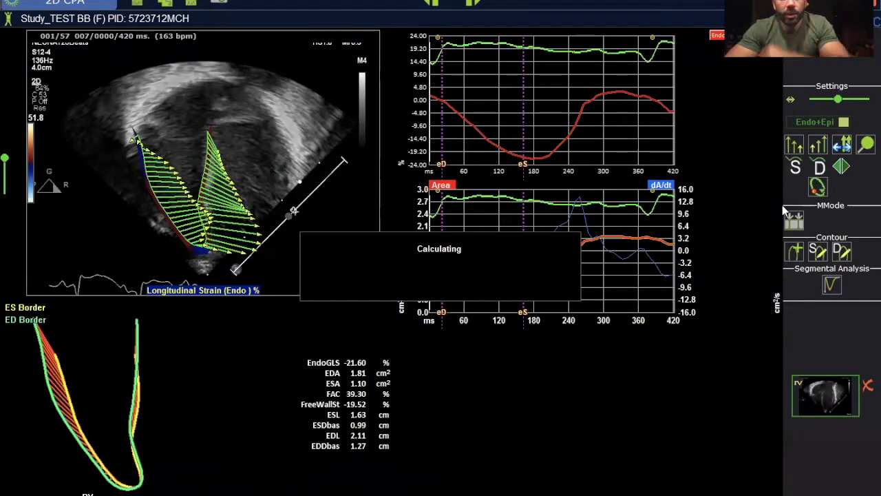
Step: Reduce the RV image overlay to a plain contour, and examine the segmental strain, strain rate and displacement curves
left_click(819, 188)
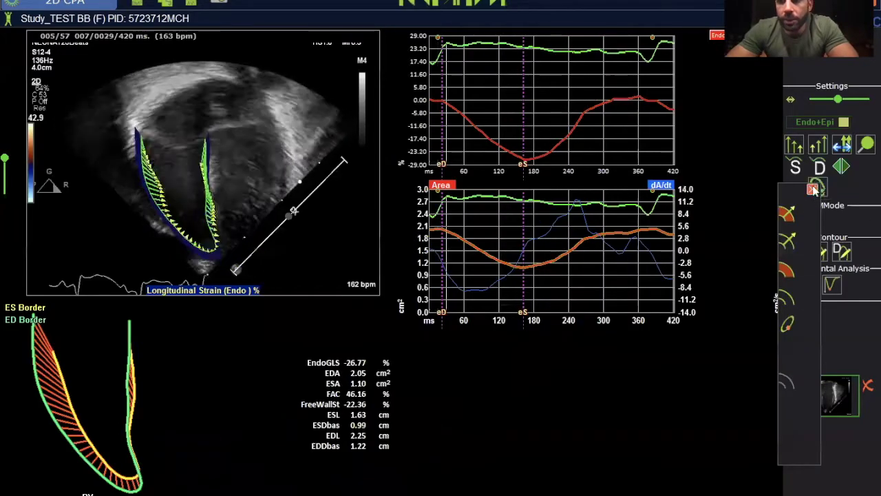
left_click(471, 250)
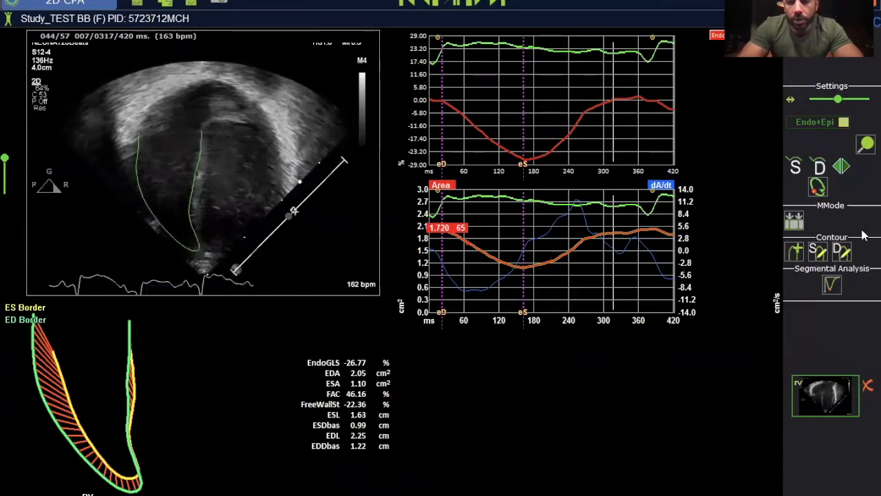
left_click(832, 285)
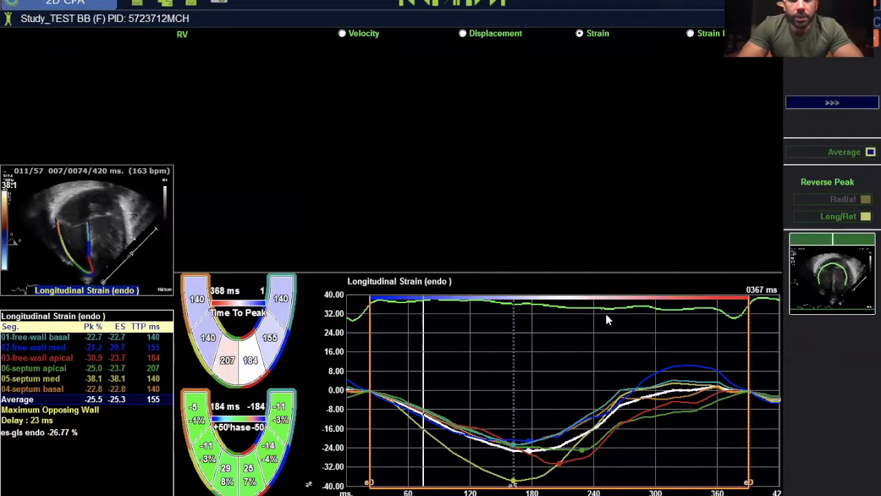
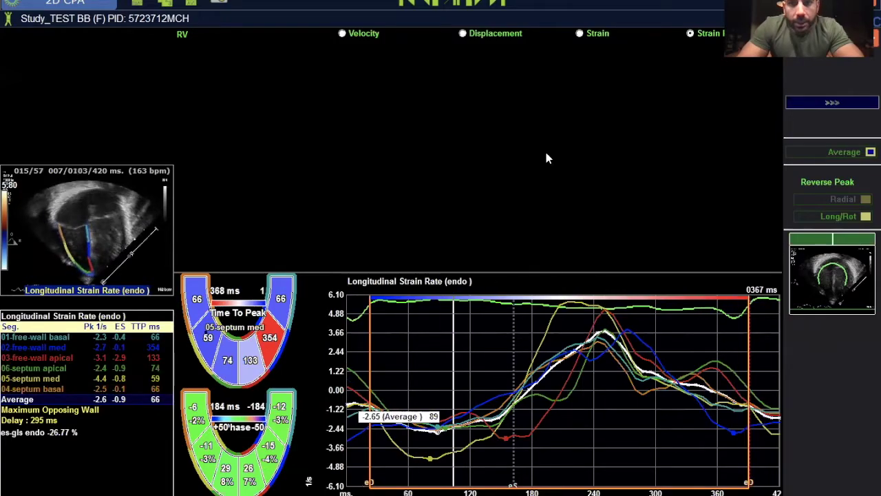
left_click(580, 33)
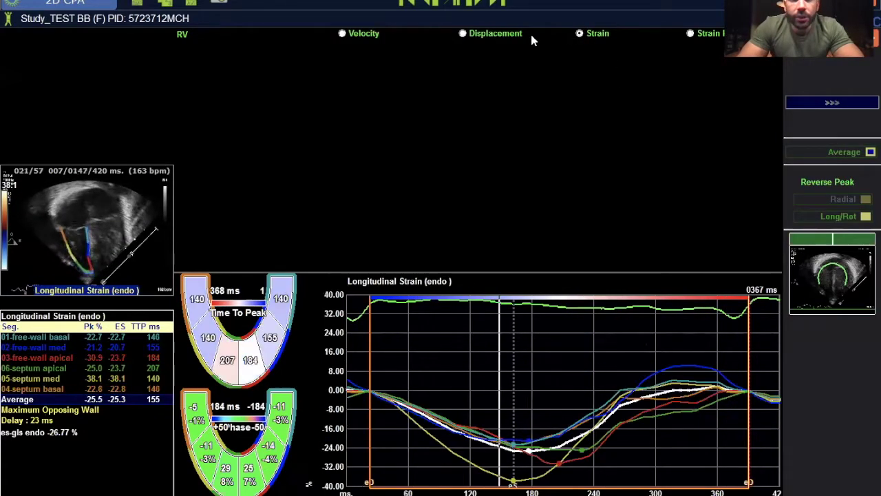
left_click(510, 35)
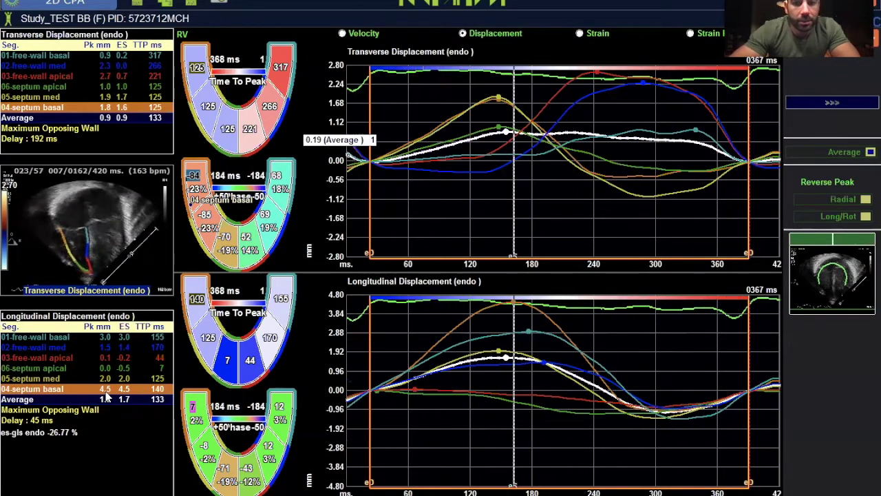
Step: Inspect the basal septum's longitudinal displacement curve, and examine the RV segmental longitudinal strain and strain rate curves
mouse_move(515, 308)
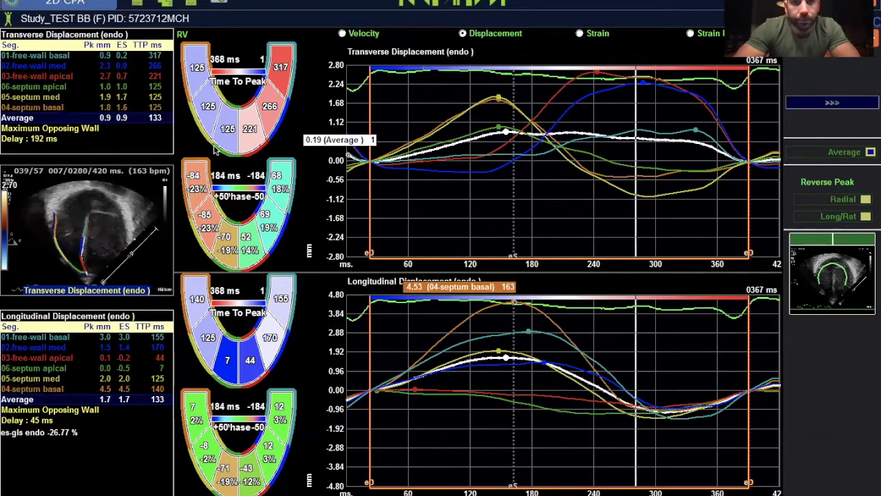
left_click(595, 34)
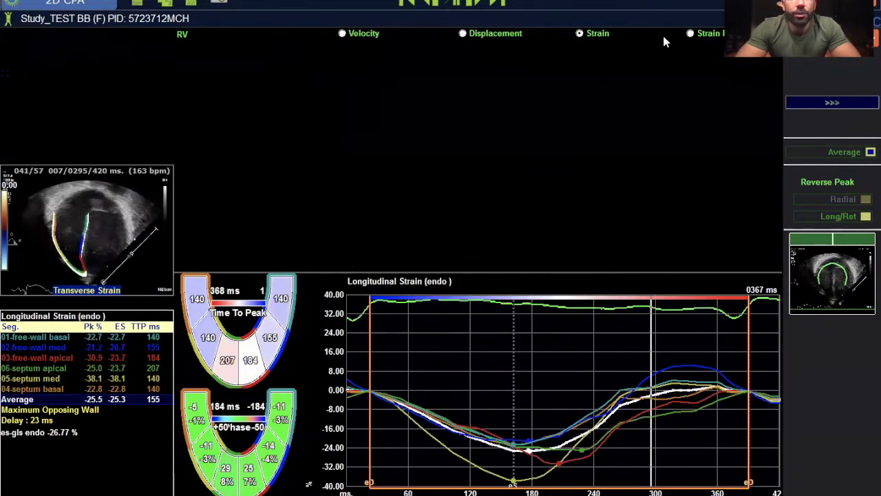
left_click(700, 33)
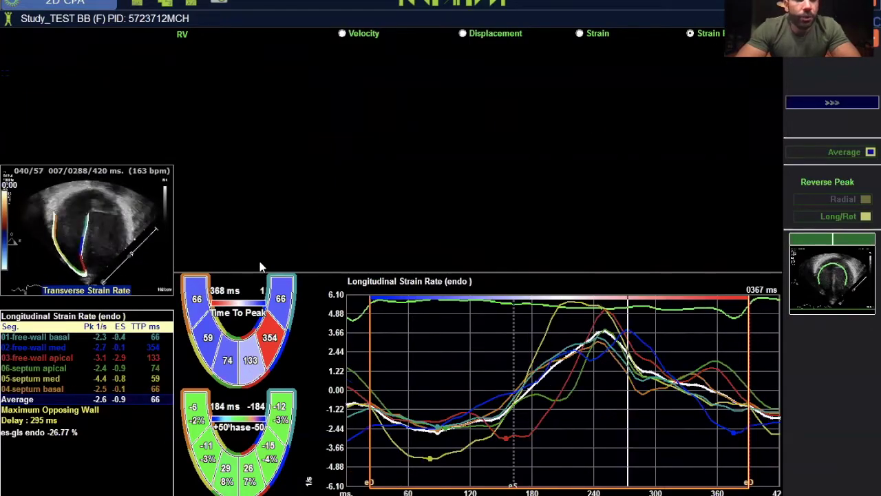
Step: Exclude the basal, mid and apical septal segments from the RV longitudinal strain rate average
left_click(197, 301)
left_click(208, 337)
left_click(231, 367)
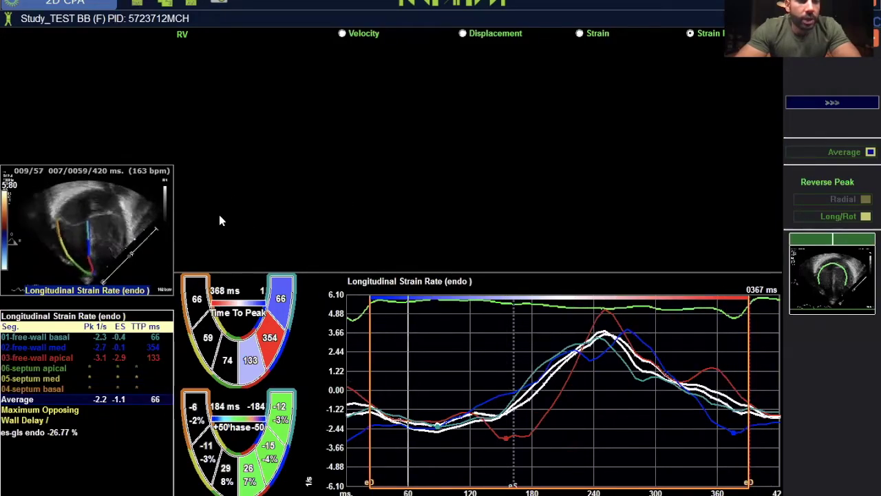
left_click(201, 303)
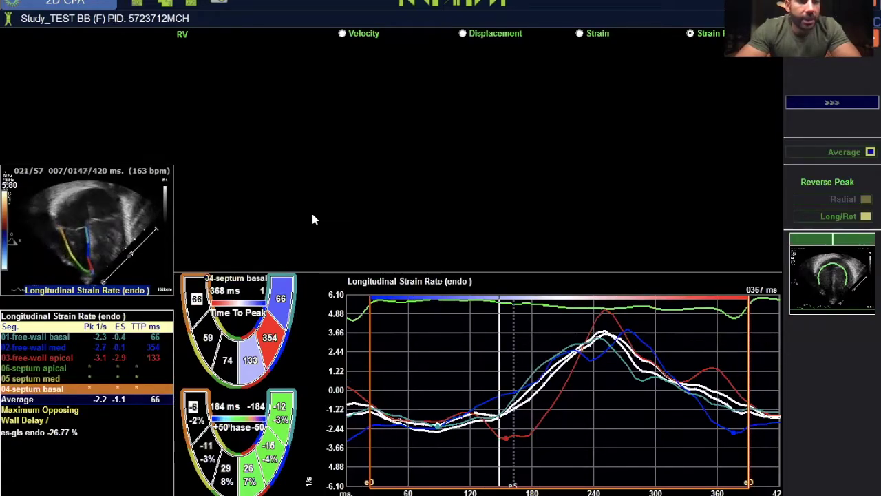
left_click(166, 241)
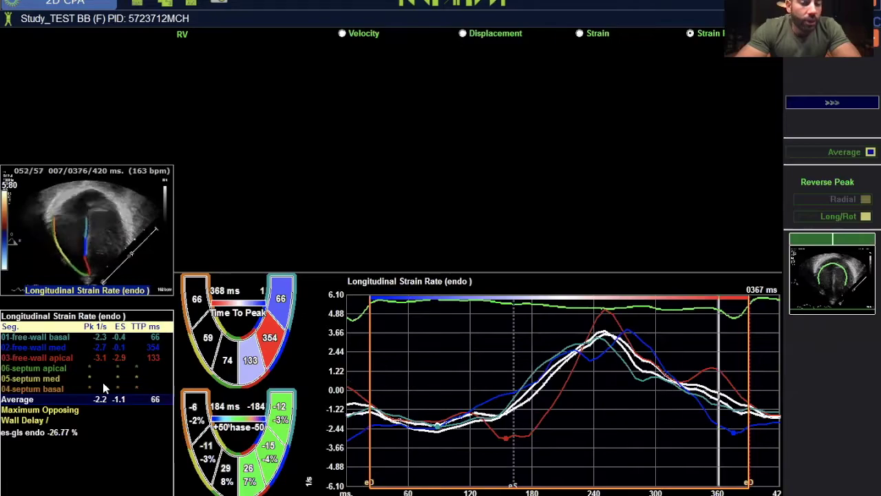
Step: Review the RV longitudinal strain with the septum excluded, and exclude the free-wall segments as well
left_click(580, 34)
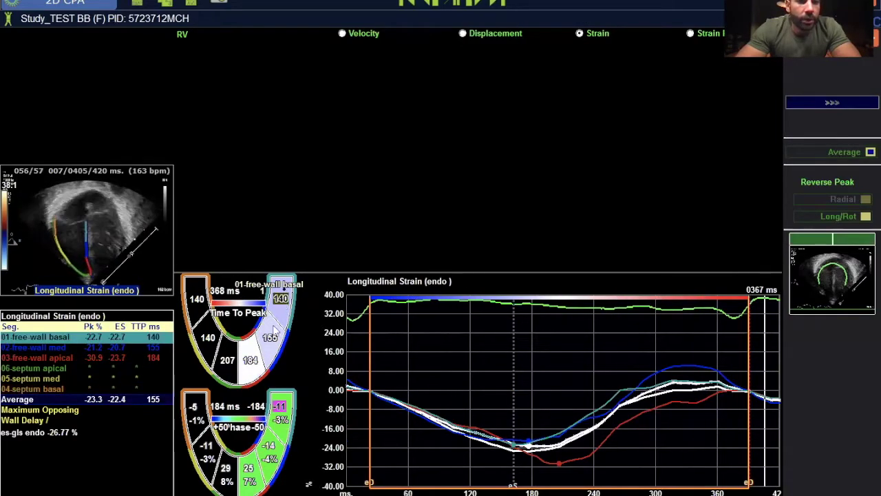
left_click_drag(227, 363, 199, 301)
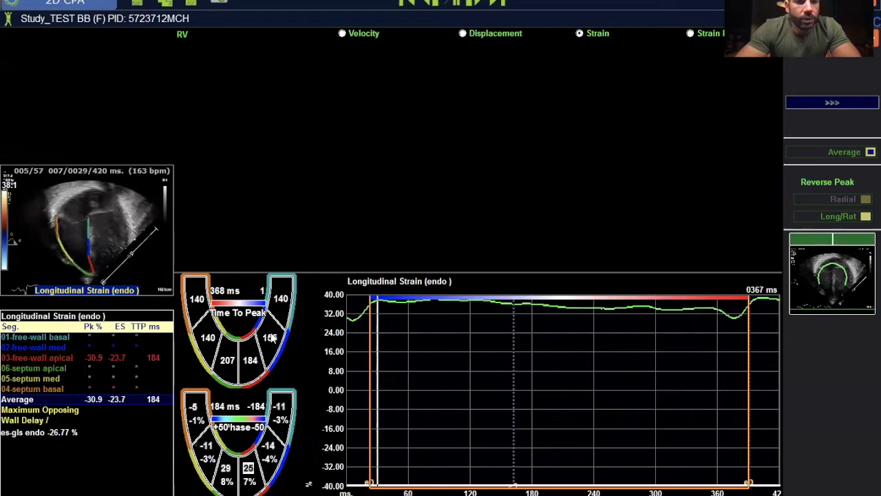
left_click(279, 329)
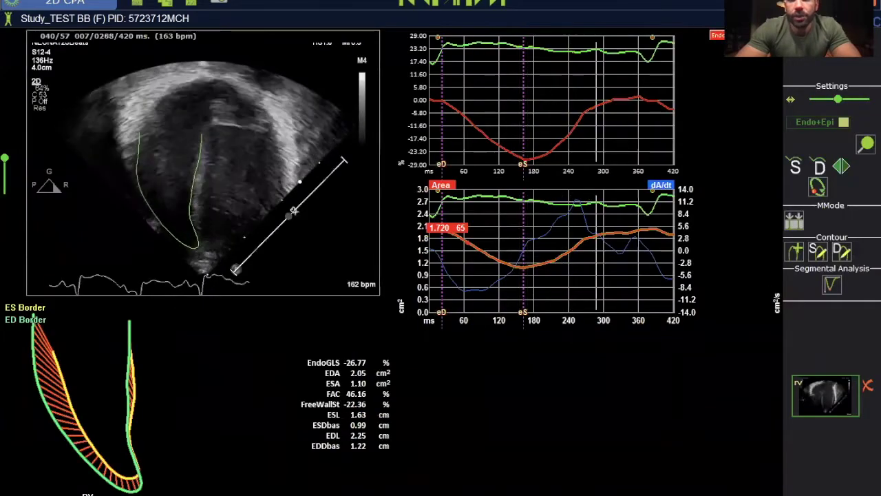
Step: Close the RV analysis, return to the study's clips, and start a new 2D CPA analysis
key("Escape")
left_click(412, 307)
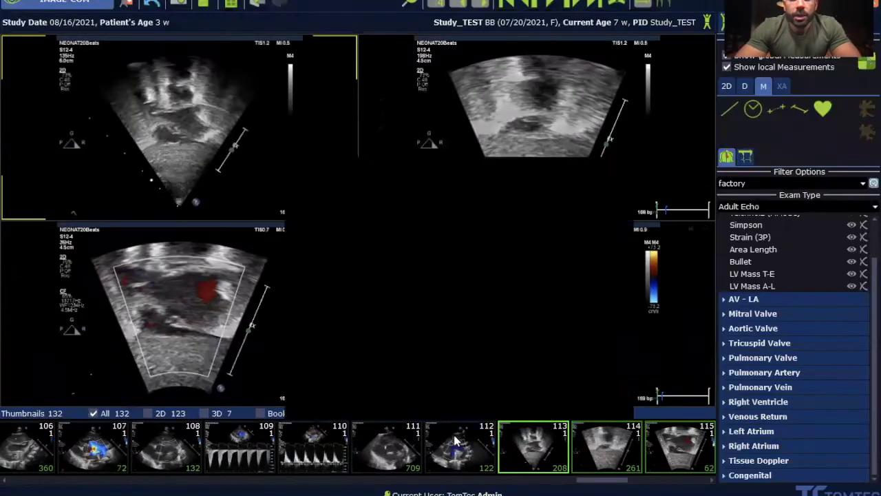
right_click(537, 437)
left_click(557, 442)
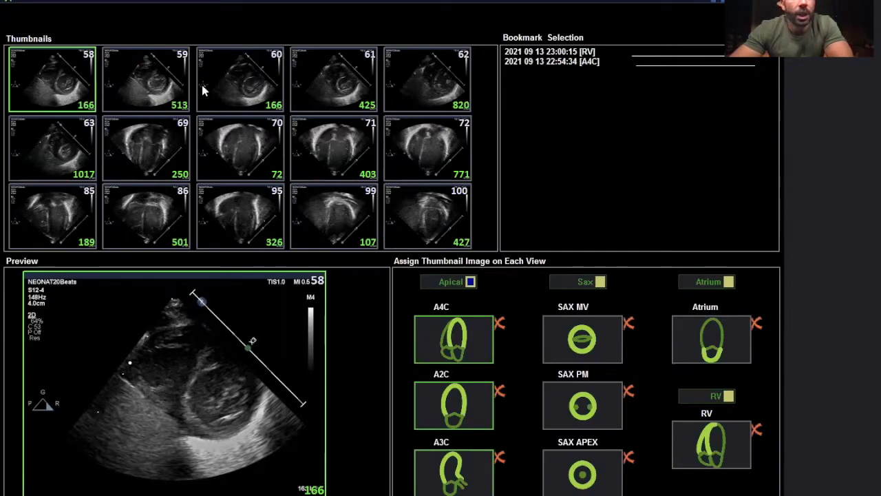
Step: Preview the short-axis clips 60, 61, 62 and 63 to compare their image quality and level
left_click(246, 84)
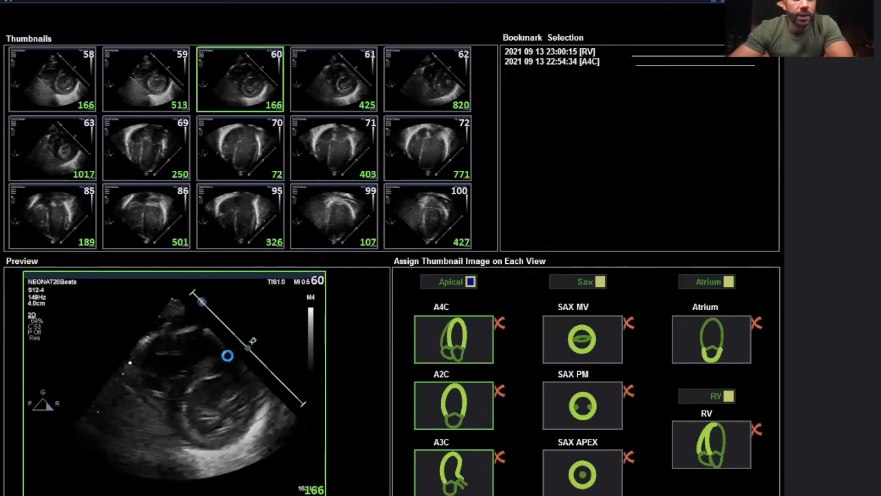
left_click(330, 73)
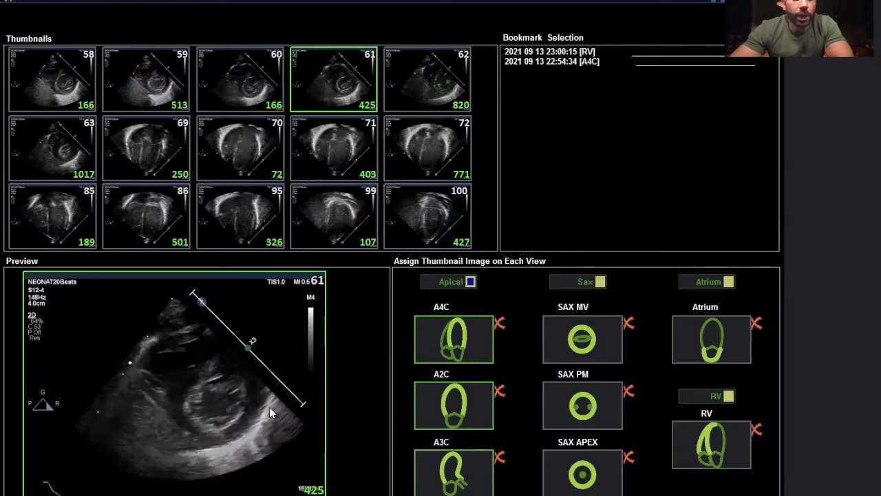
left_click(438, 70)
left_click(184, 414)
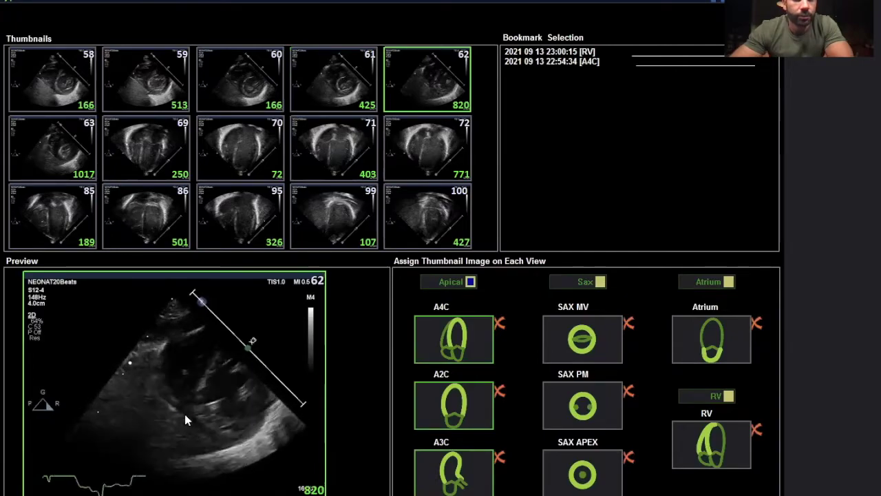
left_click(39, 147)
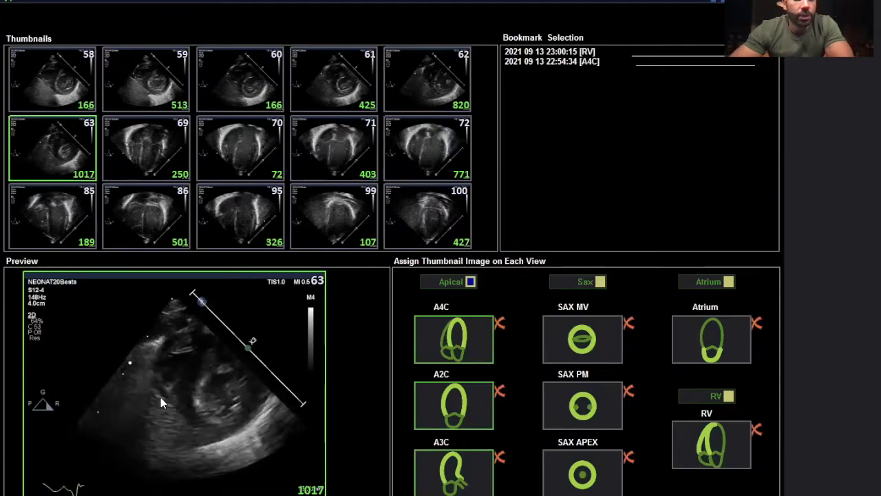
Step: Assign clip 61 to the SAX PM view and open it for analysis
left_click(348, 88)
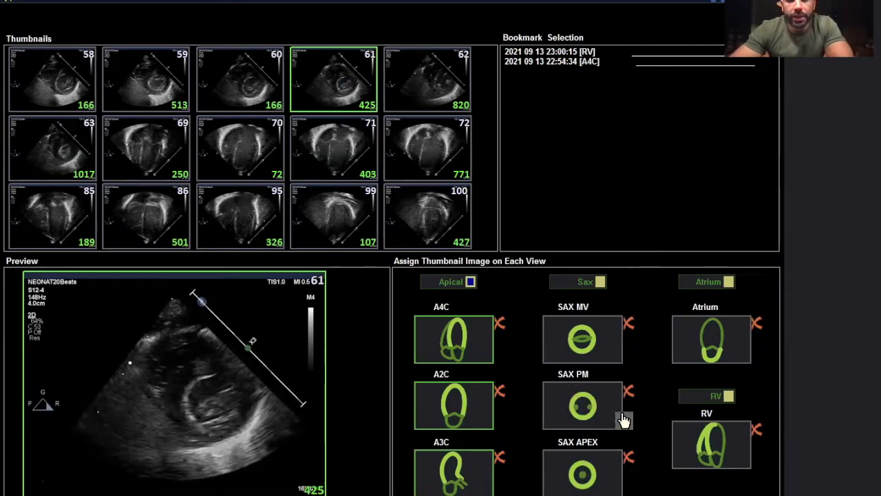
left_click(589, 406)
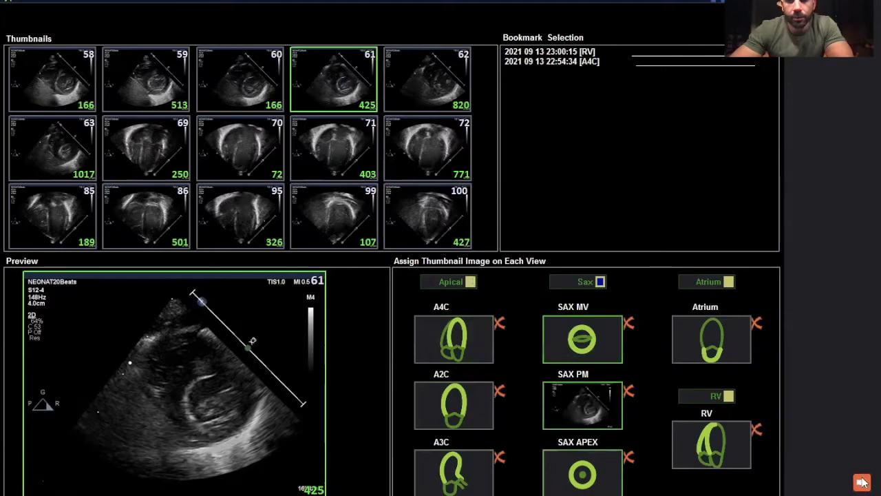
left_click(866, 484)
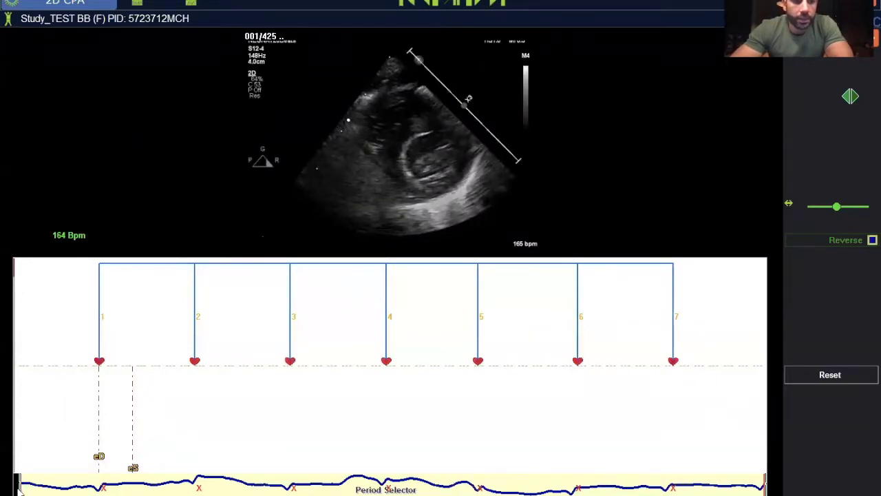
Step: Limit the analysis period to the range from just before beat 5 to just after beat 7
left_click_drag(421, 470, 439, 484)
left_click_drag(509, 478, 470, 455)
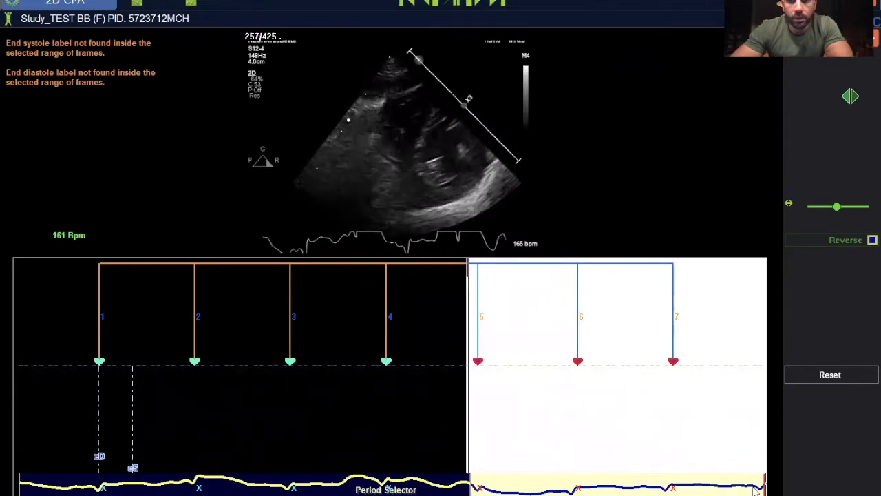
left_click_drag(763, 482, 679, 475)
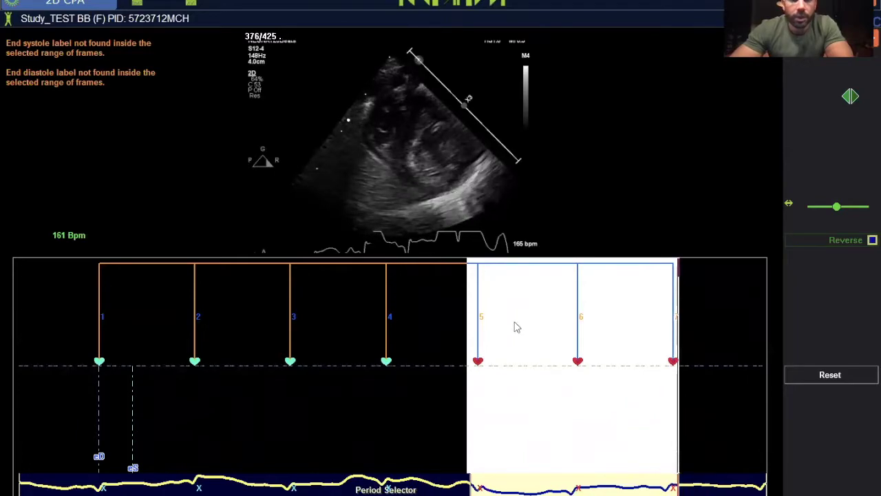
Step: Draw an oblique M-mode line about 24 mm long across the short-axis left ventricle, from septum to posterior wall
left_click_drag(403, 113, 484, 204)
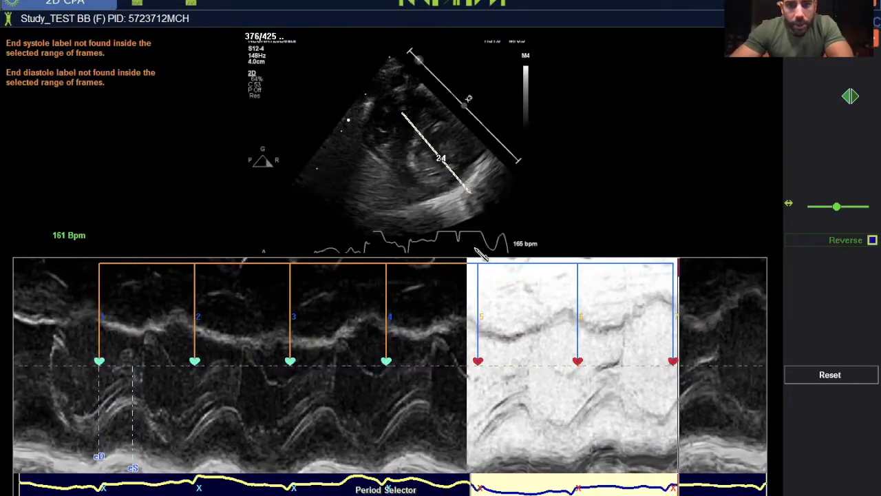
mouse_move(406, 256)
left_mouse_down()
mouse_move(451, 258)
mouse_move(466, 236)
left_mouse_up()
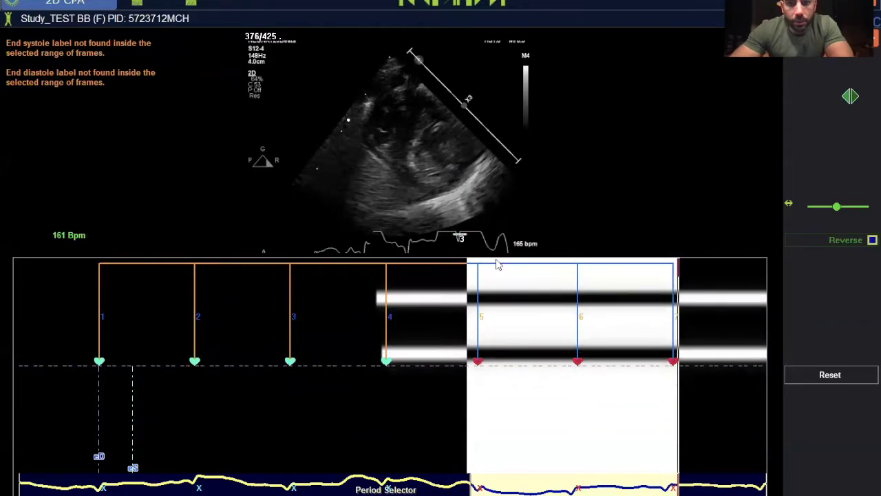
mouse_move(401, 127)
left_mouse_down()
mouse_move(474, 194)
mouse_move(481, 214)
left_mouse_up()
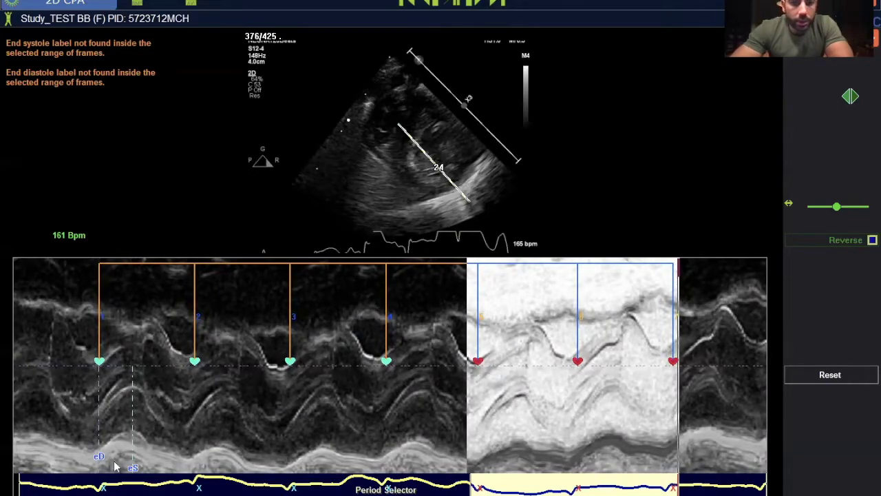
Step: Set end diastole at beat 5 and end systole midway between beats 5 and 6, and apply the timing
left_click_drag(95, 440, 477, 426)
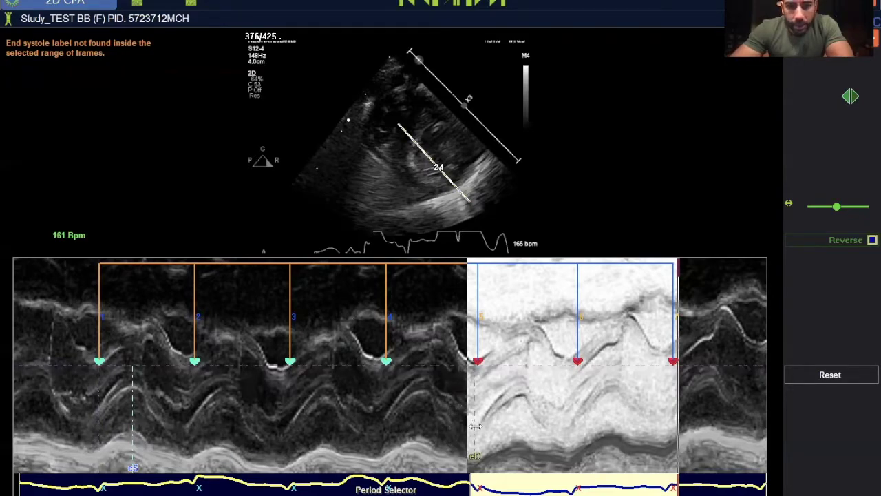
mouse_move(134, 409)
left_mouse_down()
mouse_move(637, 399)
mouse_move(536, 398)
left_mouse_up()
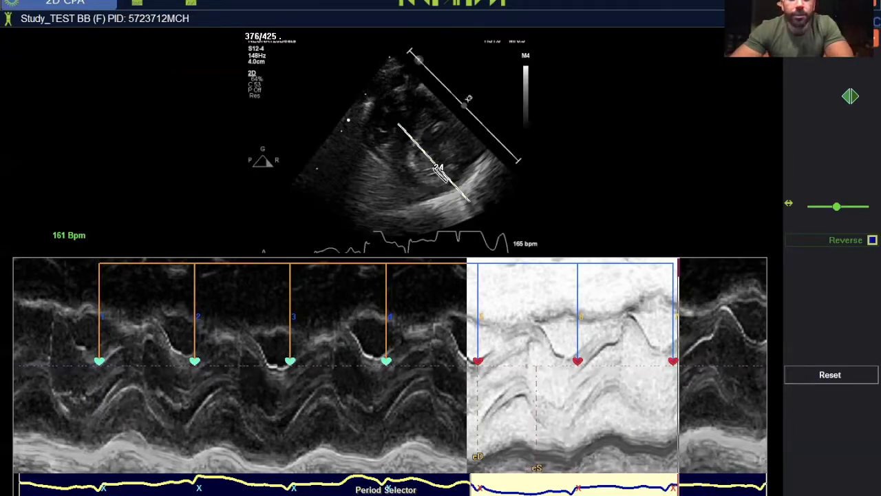
left_click(858, 106)
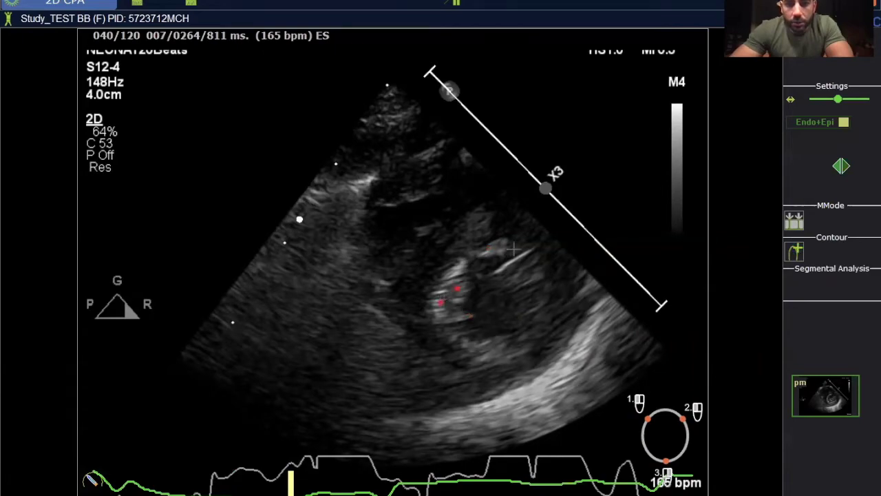
Step: Trace the LV endocardial contour from three points on the end-systolic short-axis frame, and accept it
left_click(532, 339)
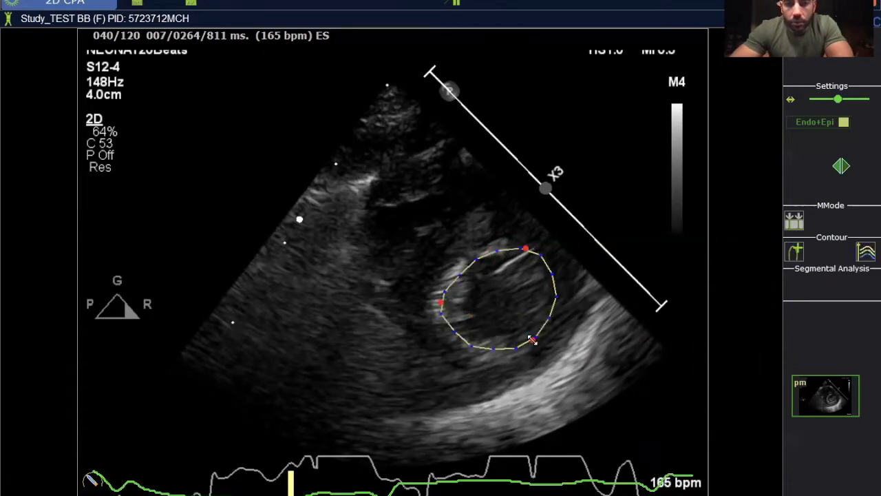
left_click(514, 288)
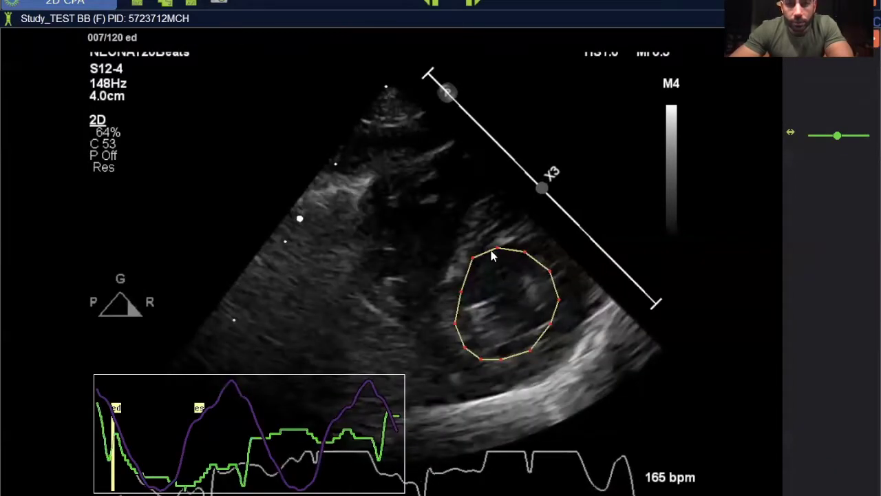
Step: Widen the end-diastolic short-axis contour to fit the endocardium near the transducer and along the lateral wall, and accept it
left_click_drag(497, 243, 538, 235)
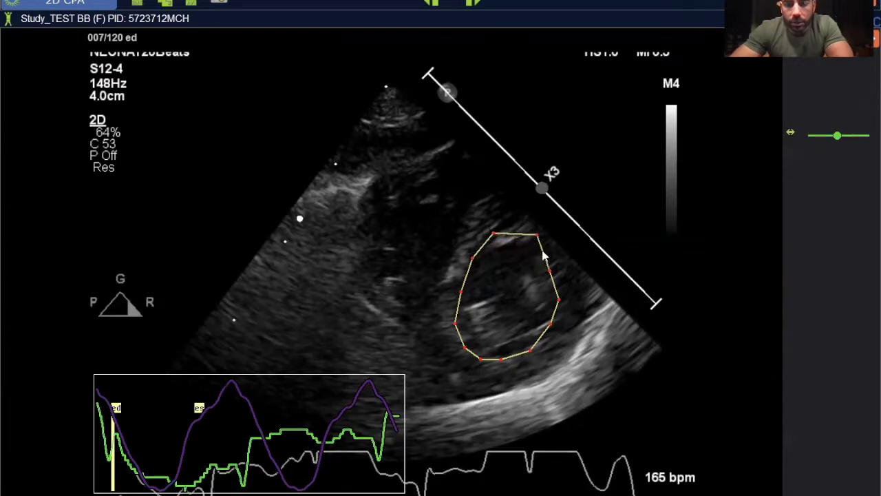
left_click_drag(562, 270, 564, 271)
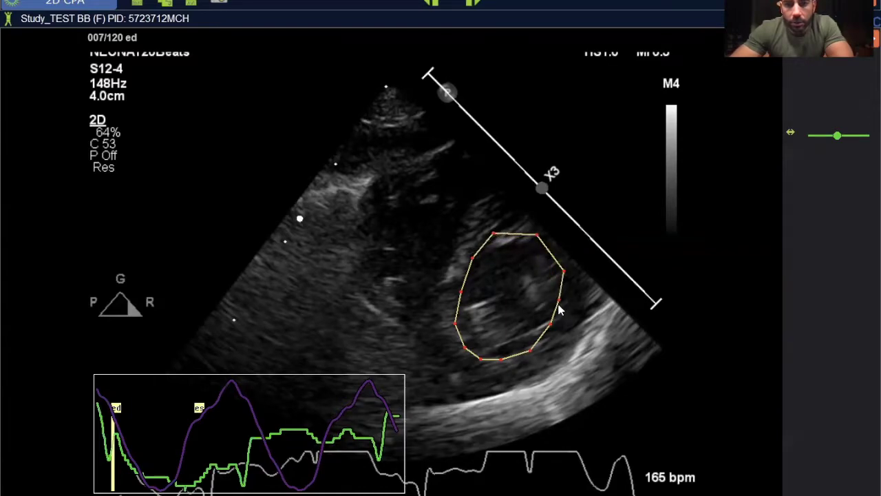
left_click_drag(558, 301, 569, 302)
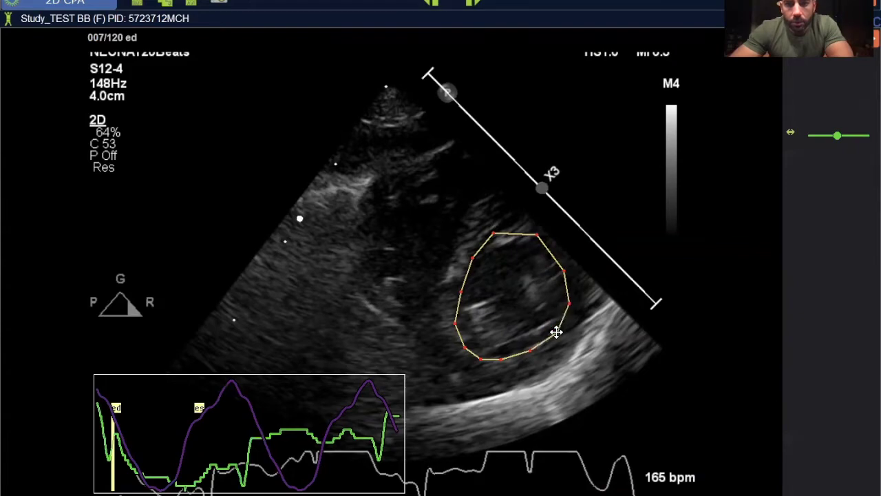
double_click(517, 310)
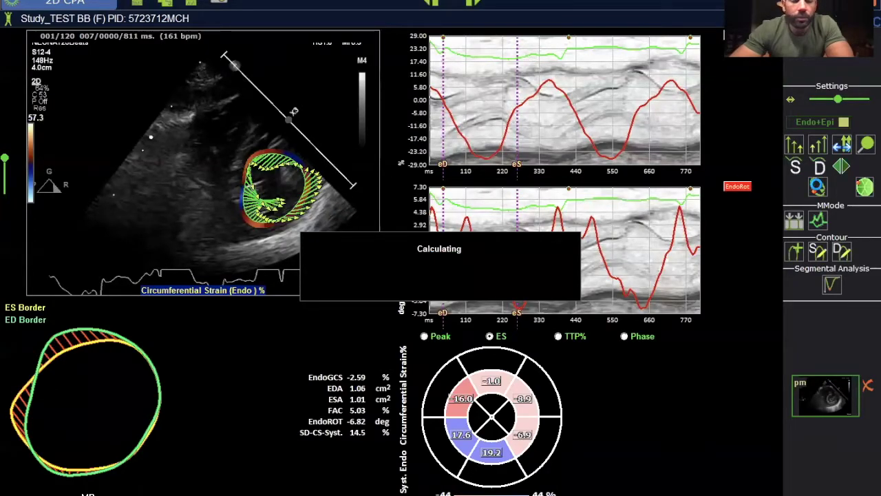
Step: Reduce the short-axis image overlay to a plain contour without vectors or strain colouring
left_click(817, 186)
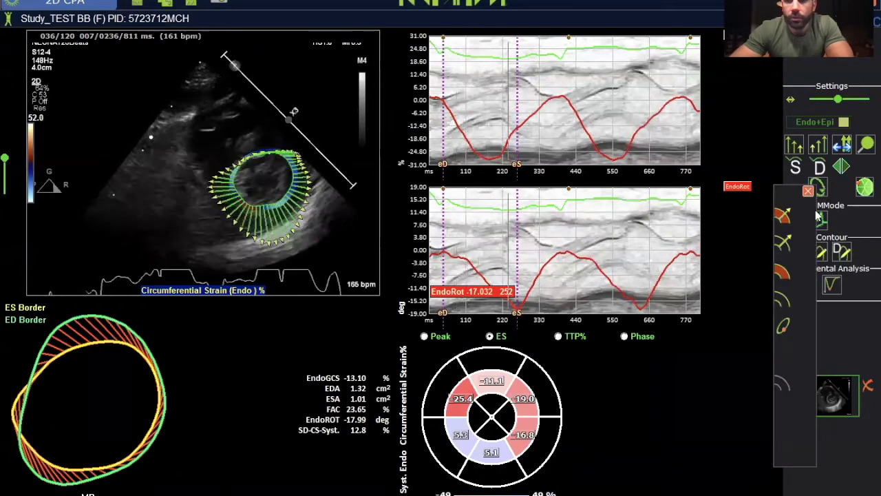
left_click(789, 306)
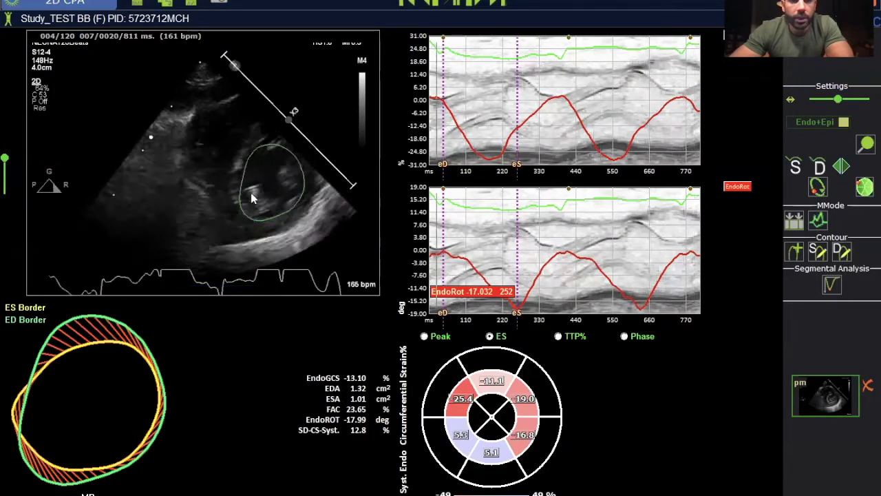
Step: Try to trace the LV endocardial contour from three points on the end-systolic short-axis frame, and shift two of its anchor points
left_click(796, 252)
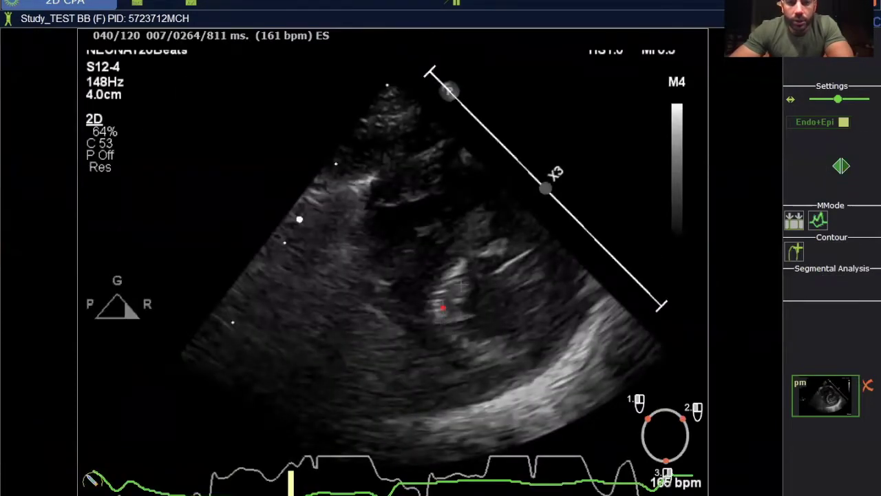
left_click(532, 345)
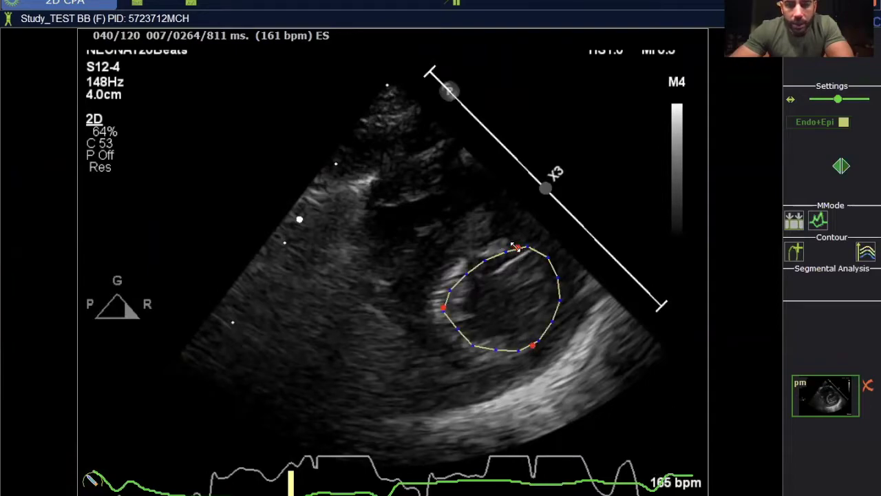
left_click_drag(516, 247, 492, 249)
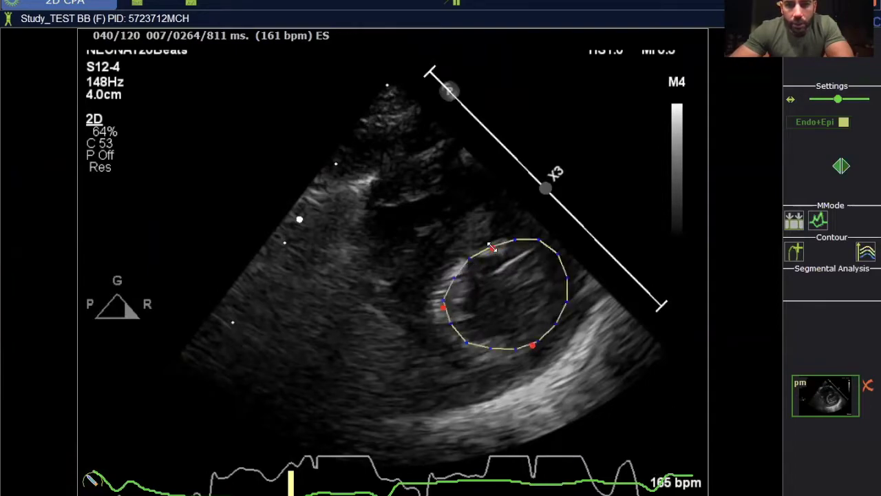
left_click_drag(532, 346, 515, 347)
Step: Retrace the LV endocardium point by point on the end-systolic short-axis frame instead of using the three-point contour, and accept it
left_click(796, 251)
left_click(474, 256)
mouse_move(438, 300)
left_mouse_down()
mouse_move(457, 338)
mouse_move(487, 352)
mouse_move(513, 351)
mouse_move(543, 330)
mouse_move(558, 306)
mouse_move(551, 267)
mouse_move(528, 247)
mouse_move(493, 241)
left_mouse_up()
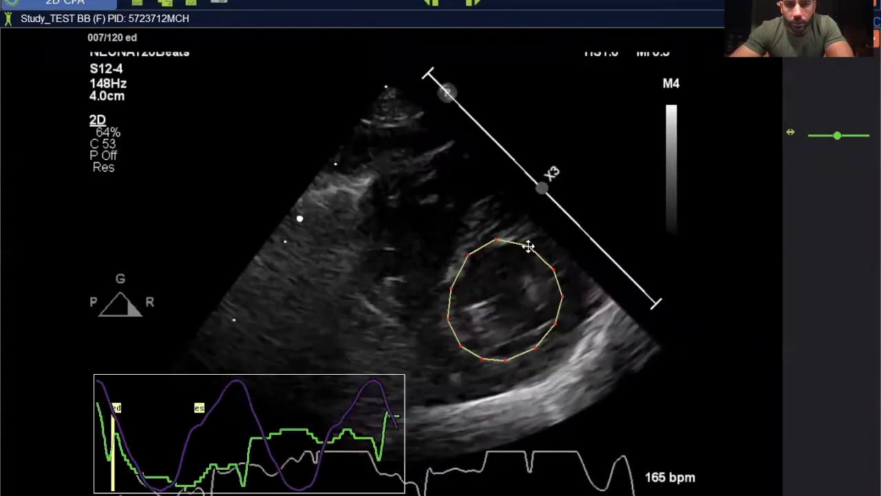
Step: Move the end-diastolic contour points near the transducer and along the lateral wall outward onto the endocardium, and accept the contour
left_click_drag(533, 240, 525, 224)
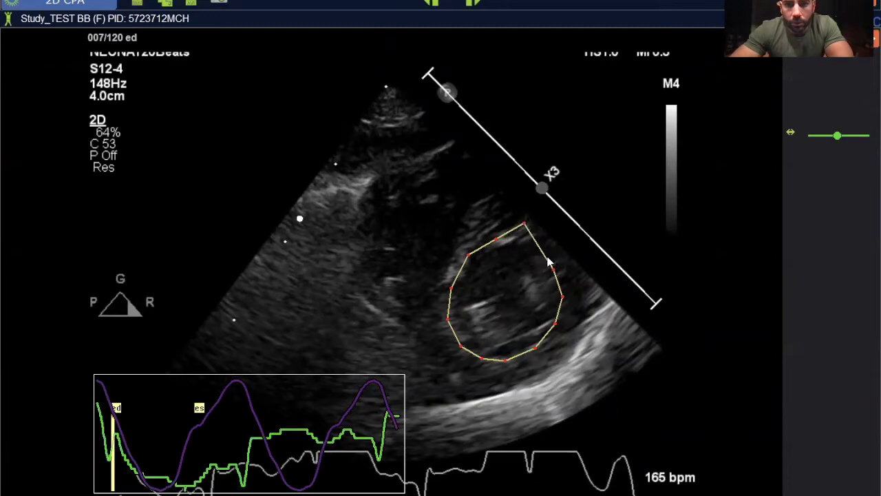
left_click_drag(553, 268, 567, 259)
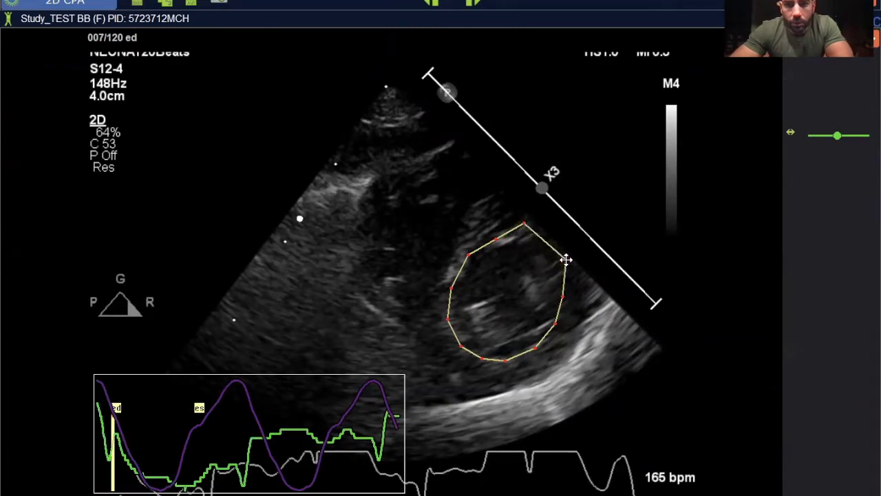
left_click_drag(525, 225, 528, 232)
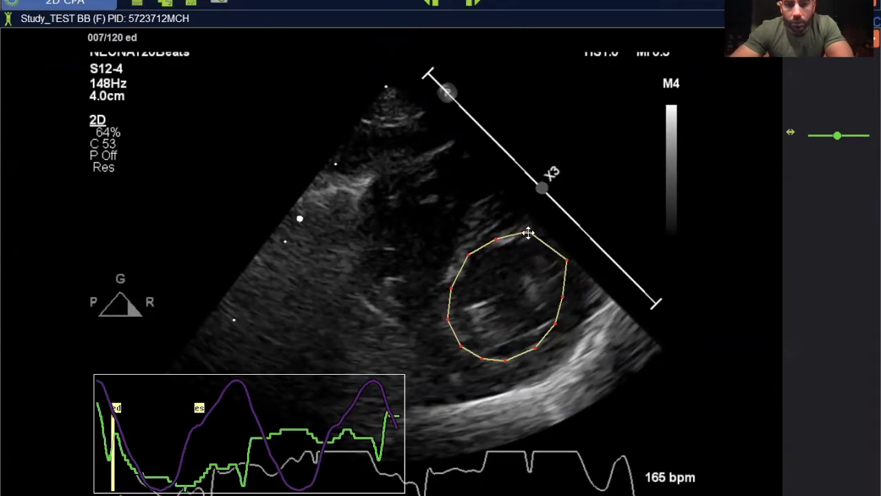
left_click_drag(562, 297, 576, 299)
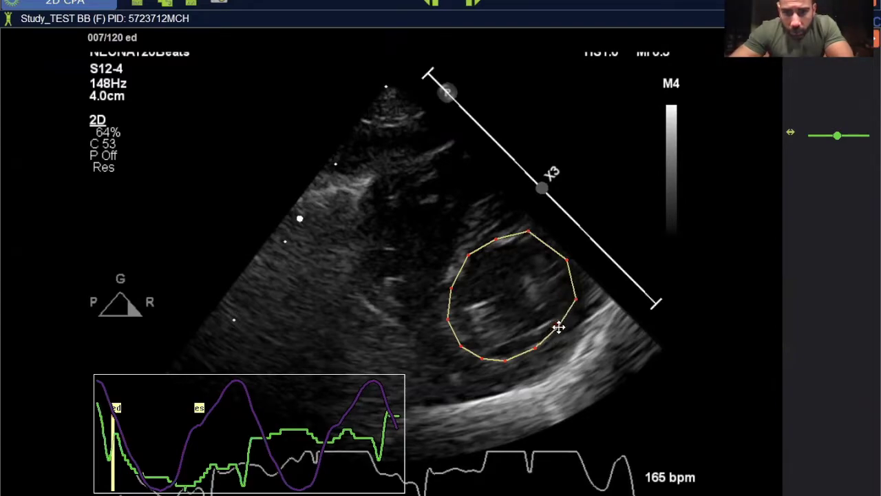
left_click(498, 306)
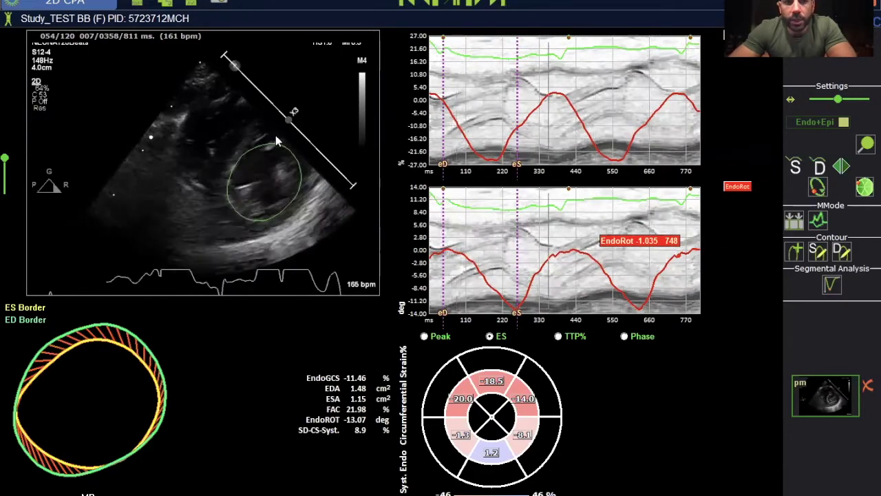
Step: Start a new end-systolic short-axis contour and trace the LV endocardium point by point all the way round, and accept it
left_click(796, 252)
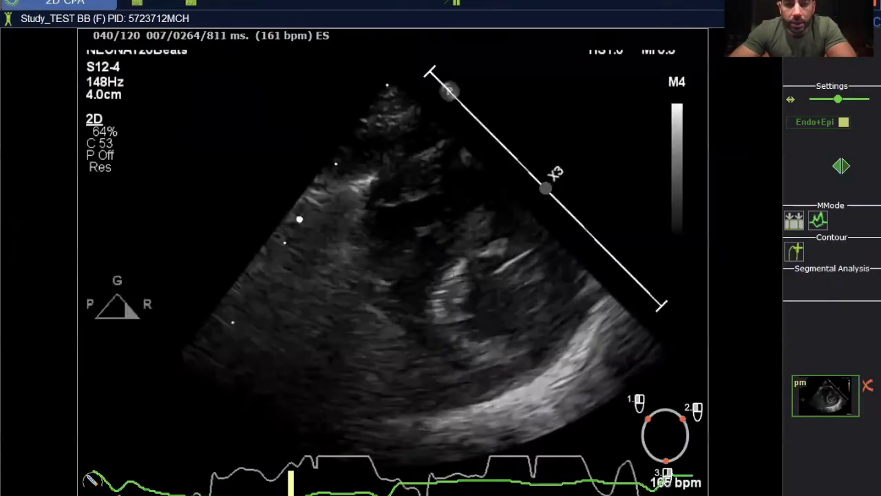
left_click(445, 327)
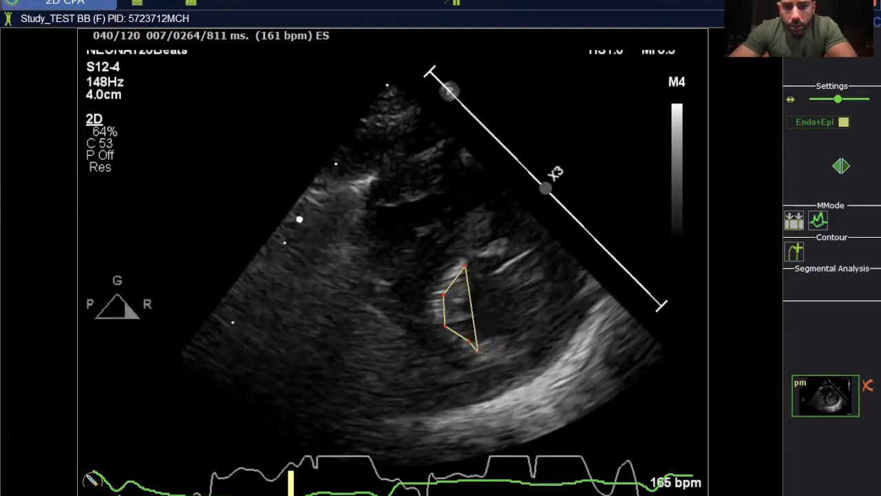
mouse_move(478, 351)
left_mouse_down()
mouse_move(511, 354)
mouse_move(540, 340)
mouse_move(557, 302)
mouse_move(552, 270)
mouse_move(534, 250)
mouse_move(485, 249)
left_mouse_up()
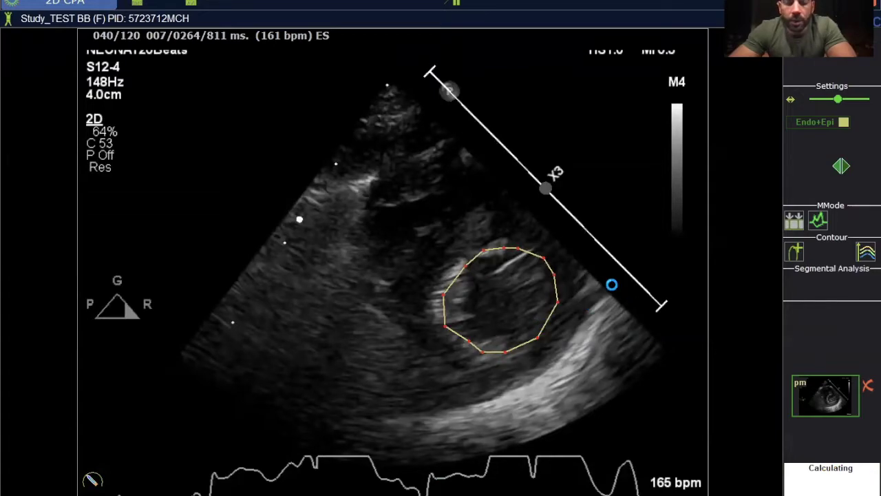
Step: Pull the new end-diastolic contour outward along its anterior and lateral edges to follow the endocardium, and accept it
left_click_drag(543, 257, 543, 239)
left_click_drag(558, 285, 572, 271)
left_click_drag(511, 244, 518, 225)
left_click_drag(562, 317, 558, 343)
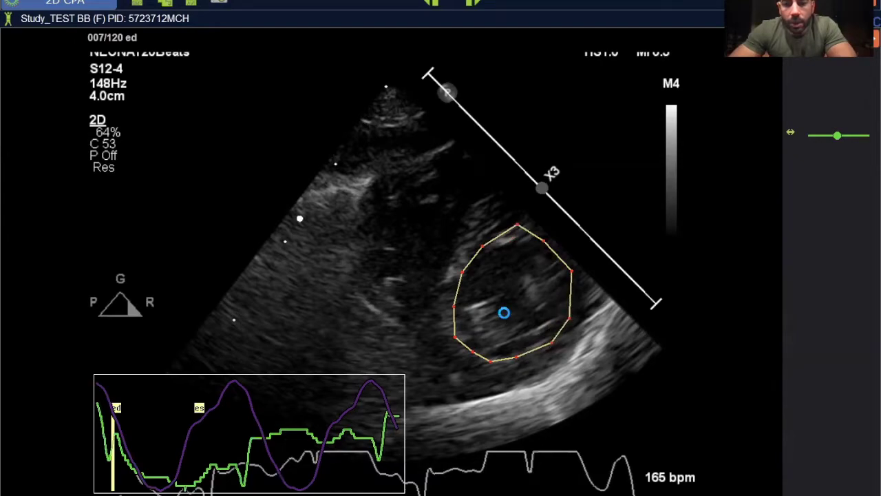
double_click(504, 313)
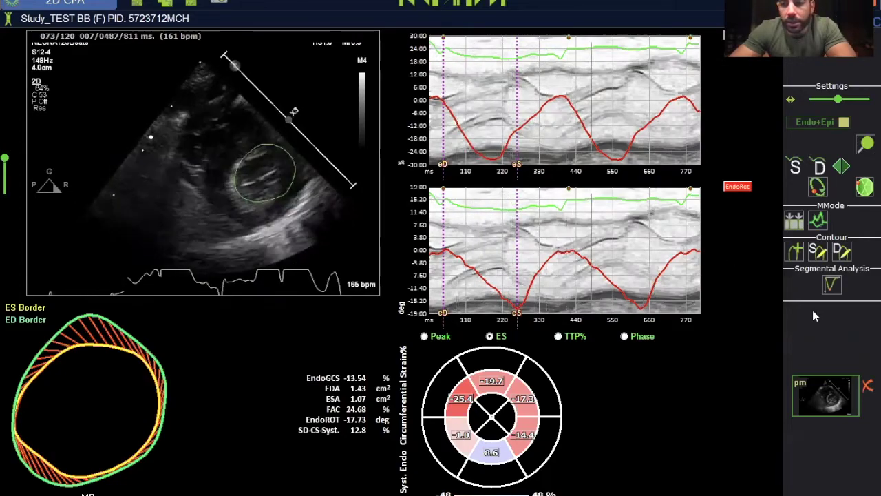
Step: Examine the segmental circumferential strain curves without the M-mode background, view the strain rate, and return to the global results
left_click(622, 247)
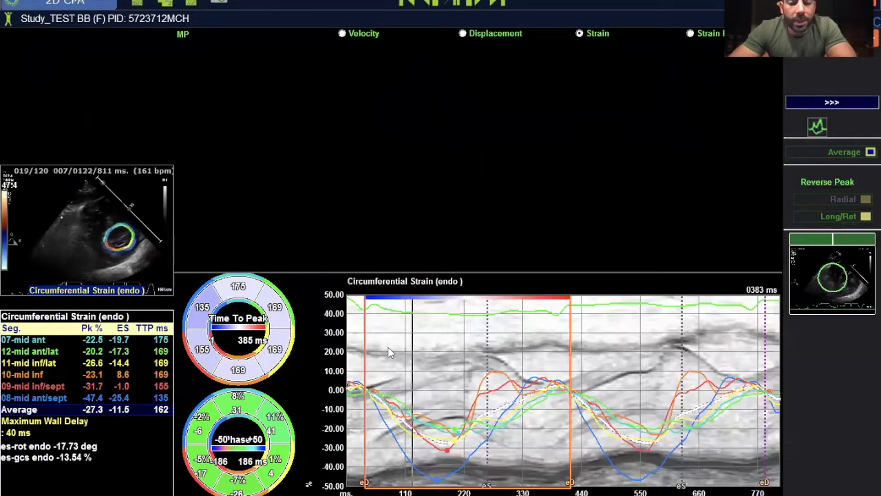
left_click(817, 126)
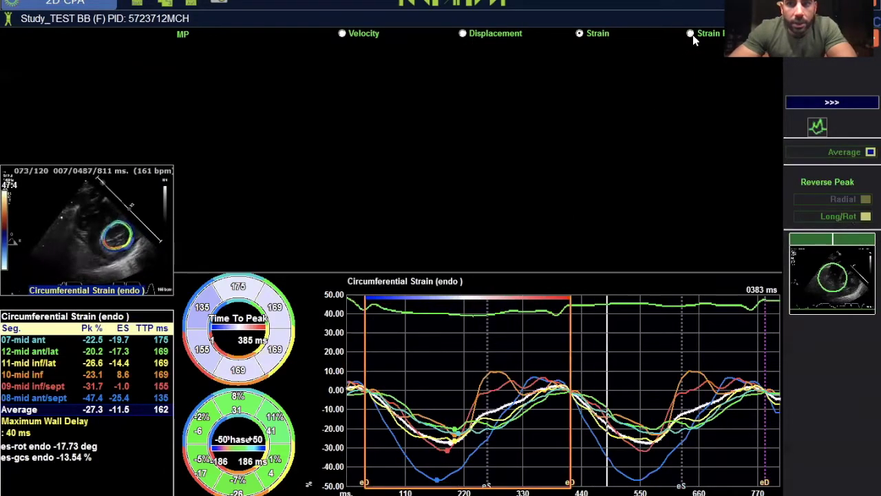
left_click(692, 33)
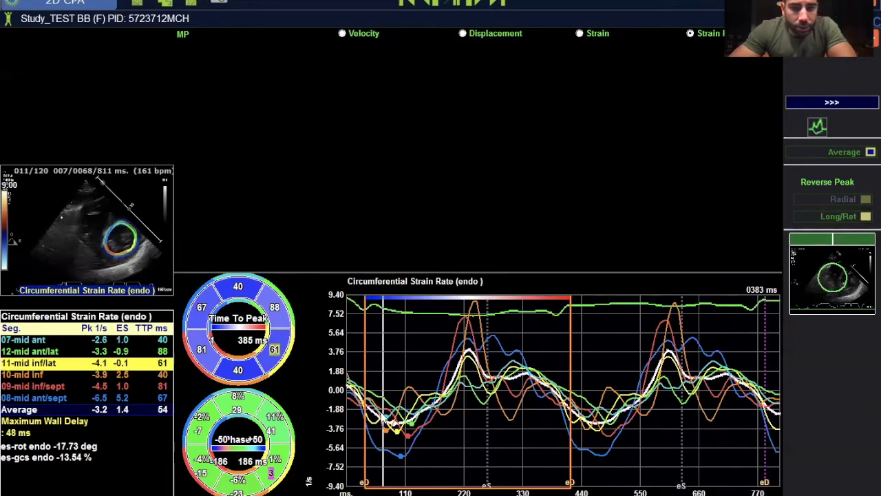
mouse_move(470, 359)
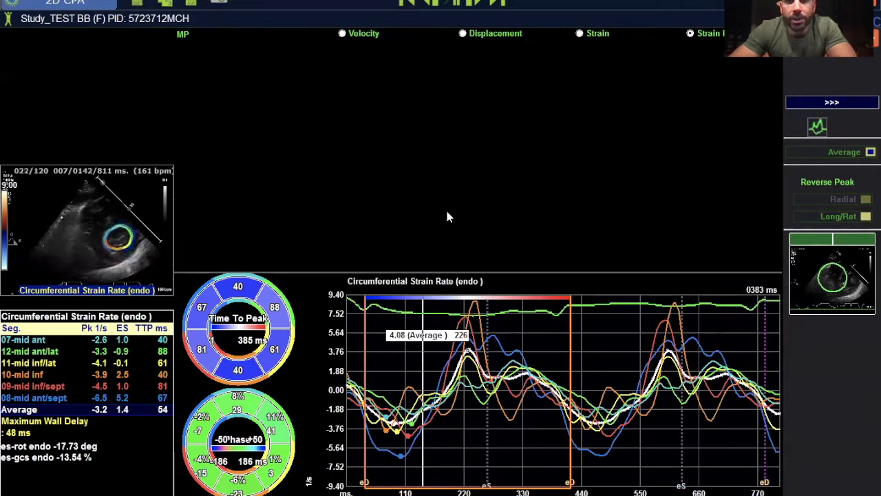
left_click(832, 102)
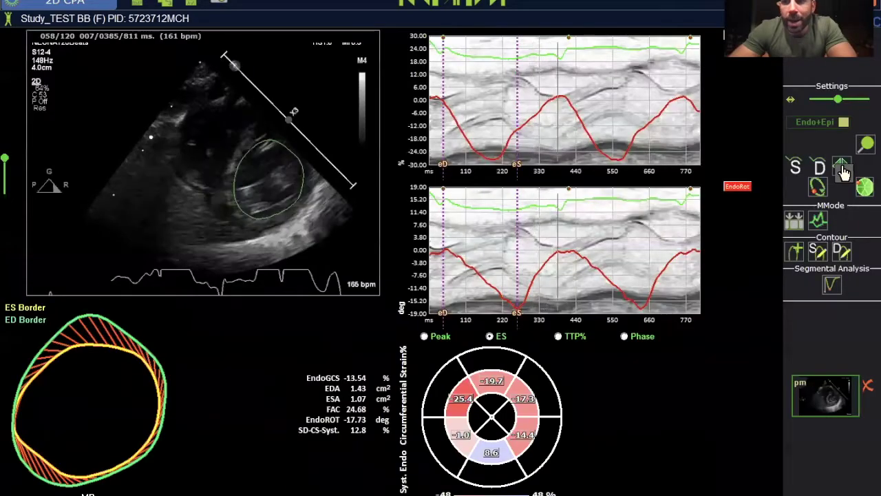
Step: Enable Endo+Epi analysis, trace the endocardial and epicardial contours on the end-systolic short-axis frame, and accept them
left_click(844, 123)
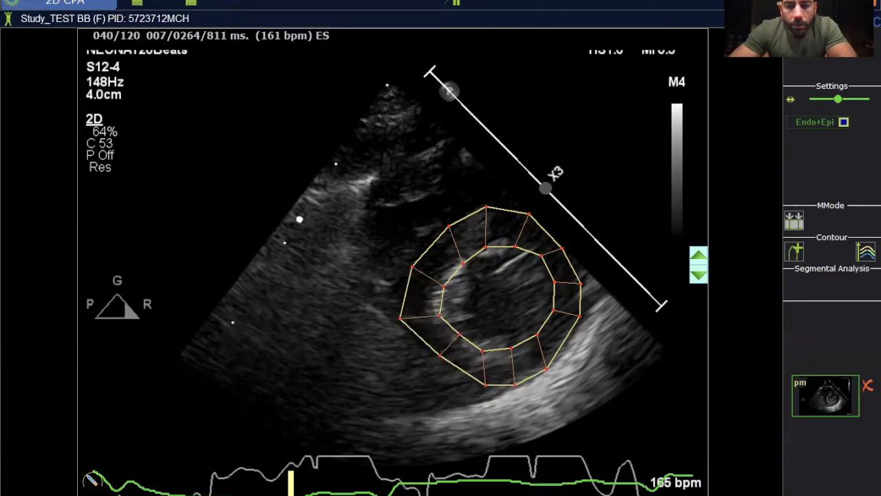
left_click(461, 298)
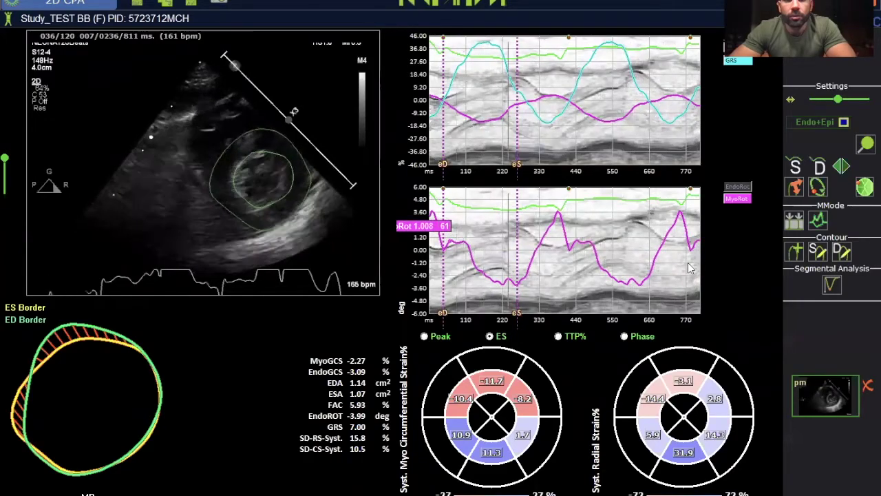
Step: Examine the segmental radial and circumferential strain for the Endo+Epi contours, and compare the corresponding strain rate curves and tables
left_click(832, 283)
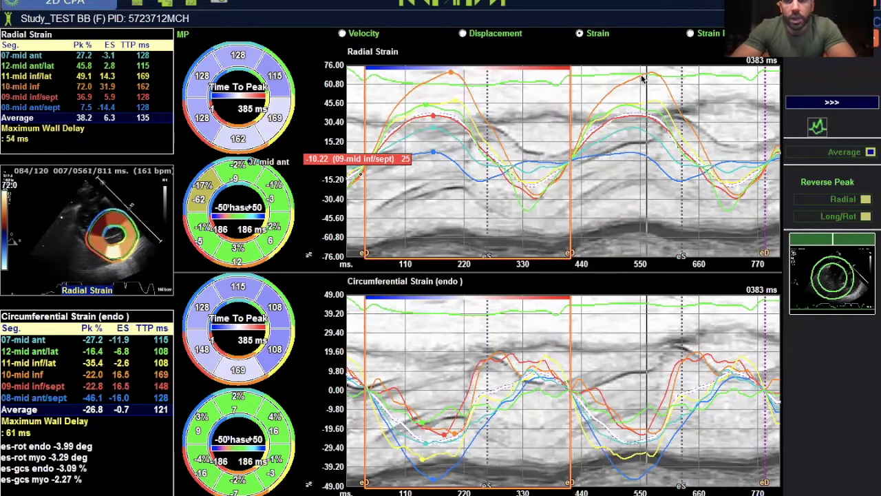
left_click(691, 33)
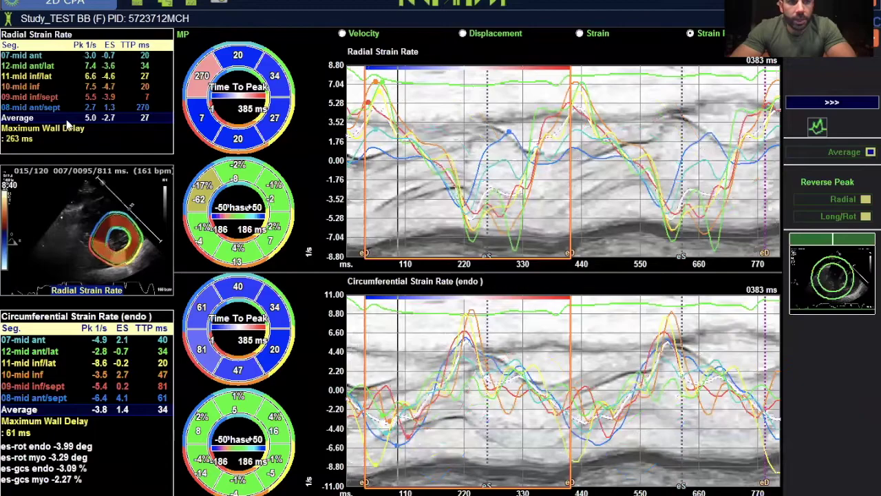
left_click(308, 369)
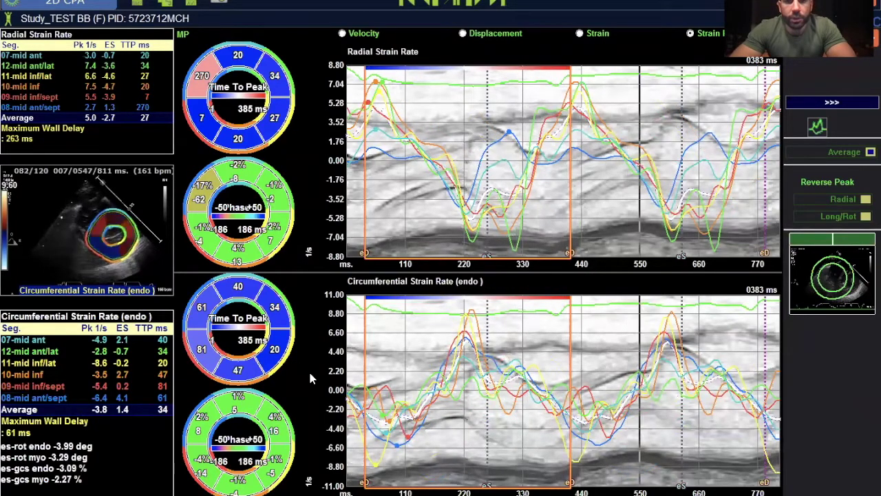
left_click(124, 178)
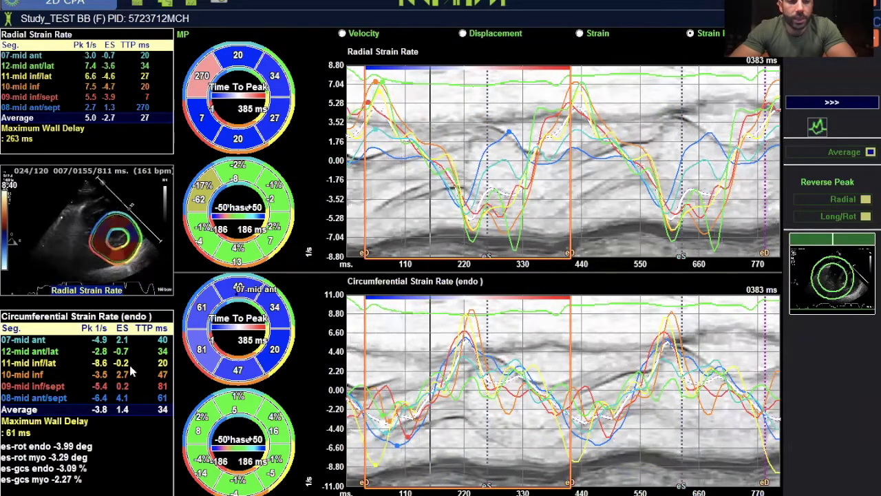